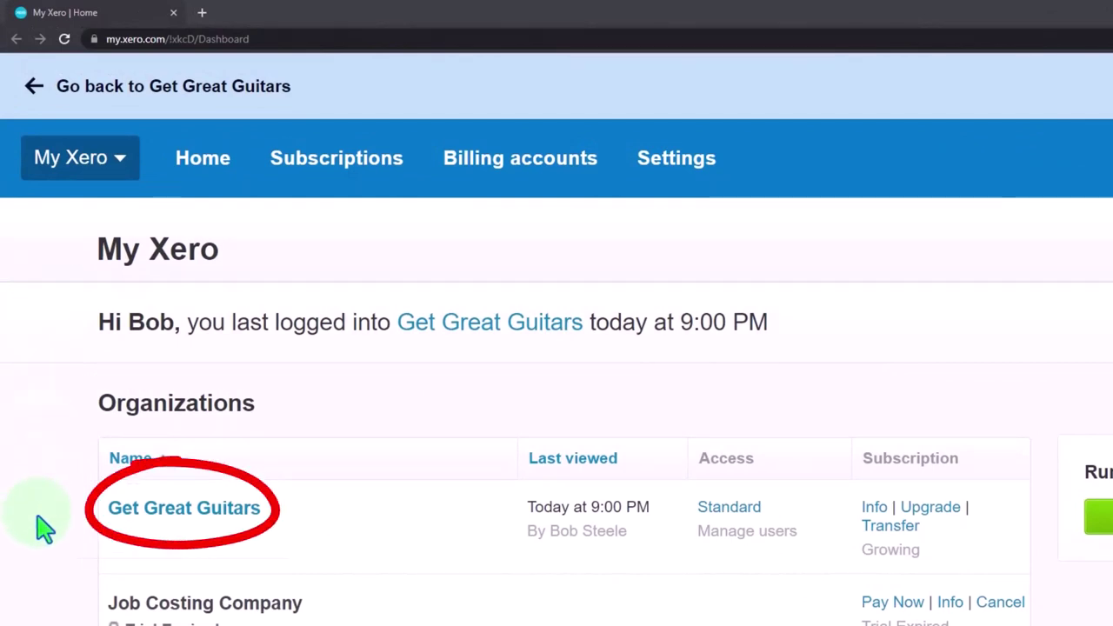
# - Open the Get Great Guitars organization and duplicate its browser tab twice
pyautogui.click(174, 522)
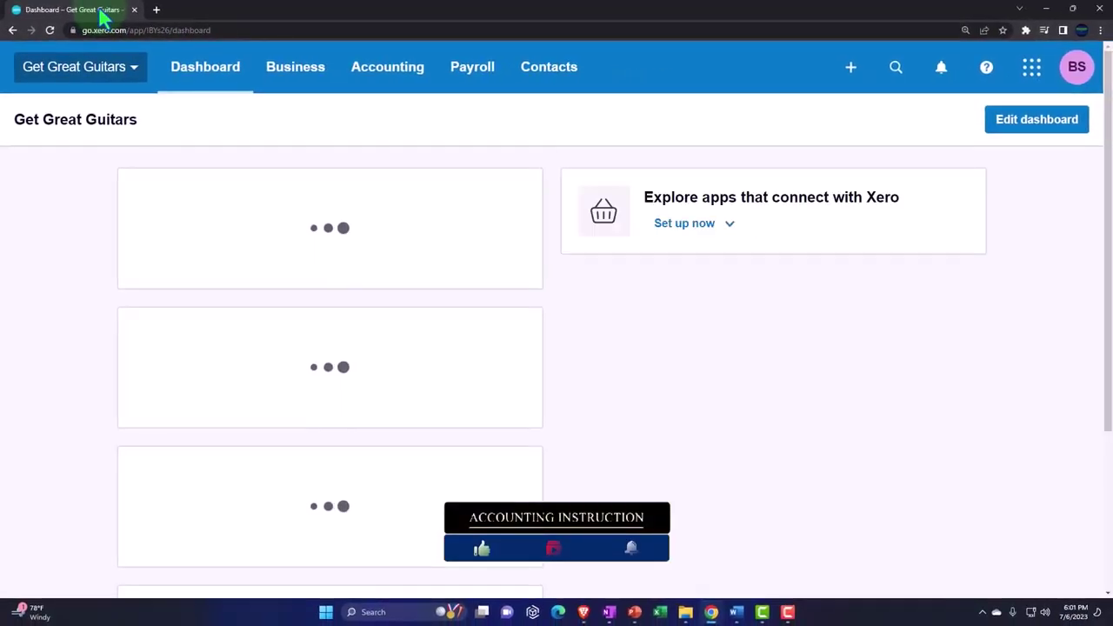
pyautogui.rightClick(102, 16)
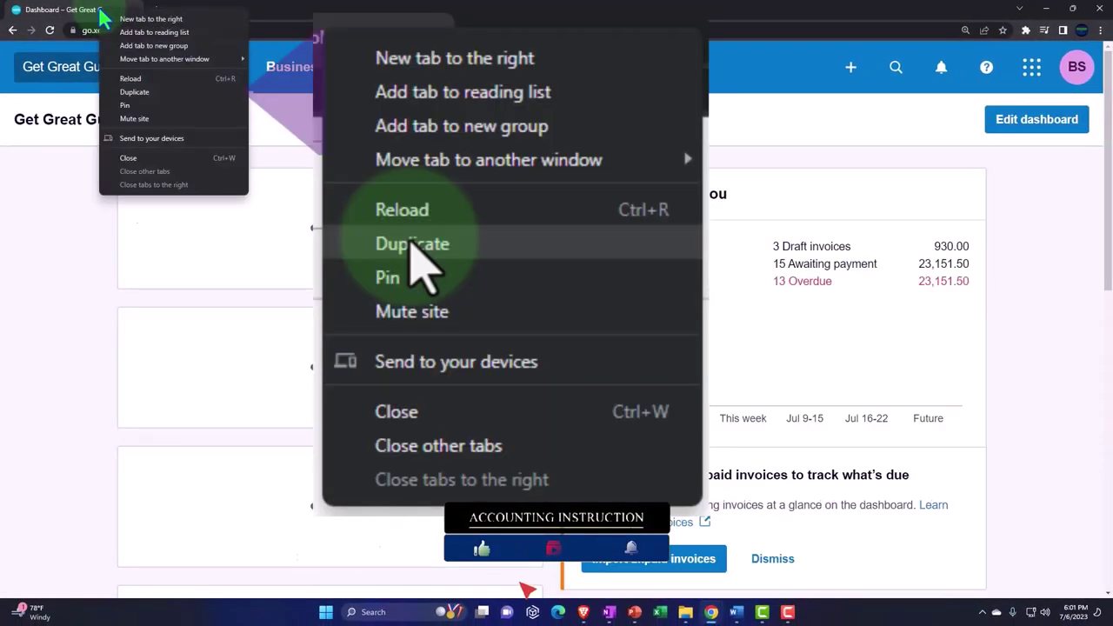
pyautogui.click(165, 93)
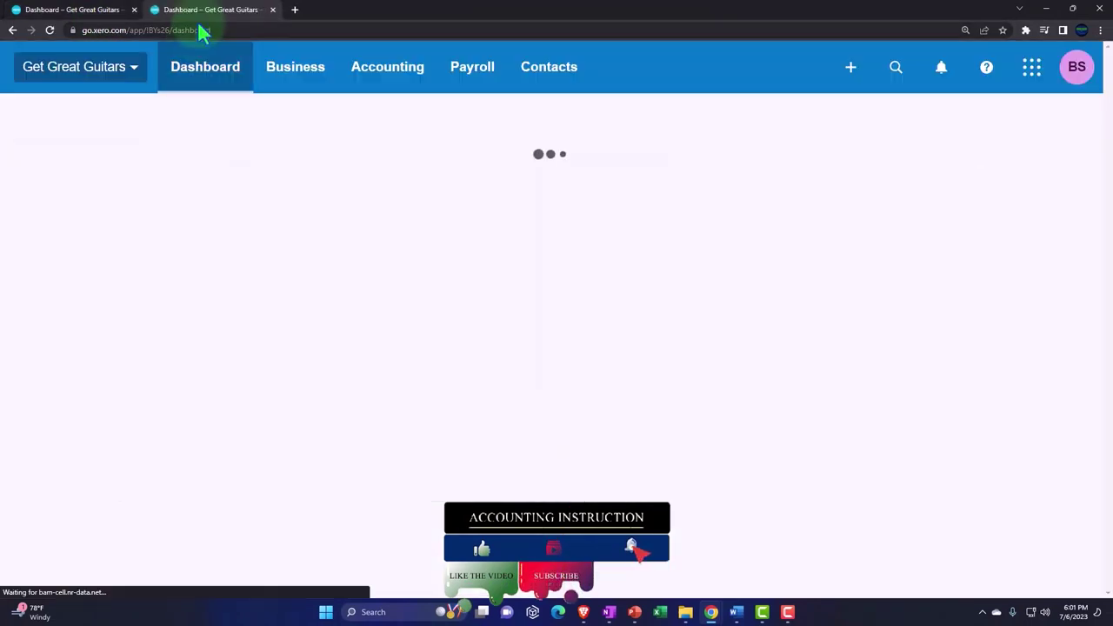
pyautogui.rightClick(202, 12)
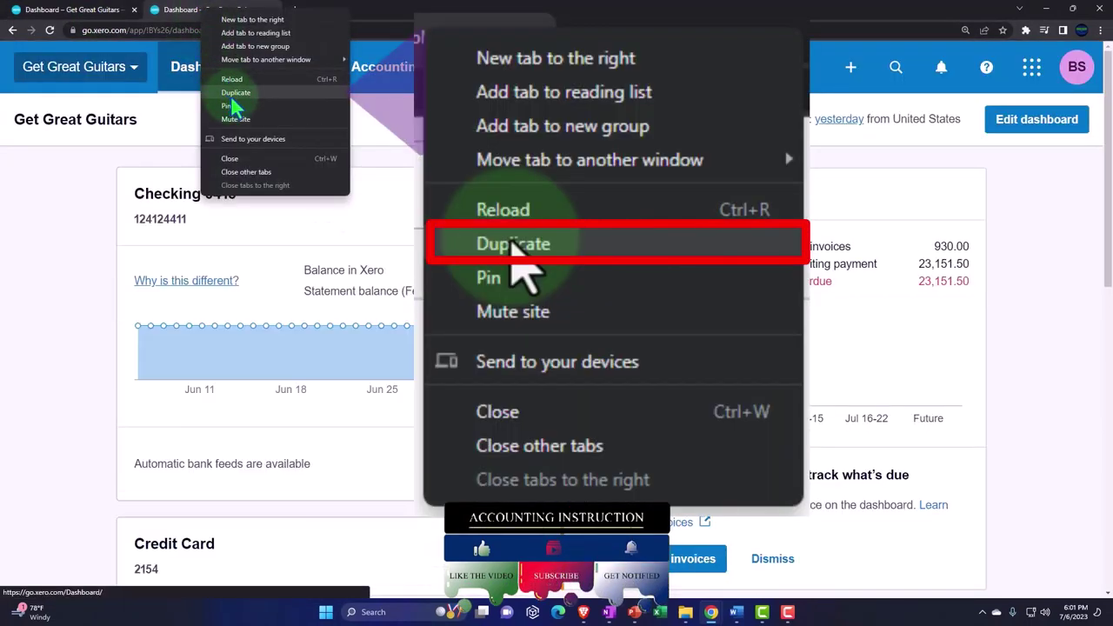
pyautogui.click(281, 96)
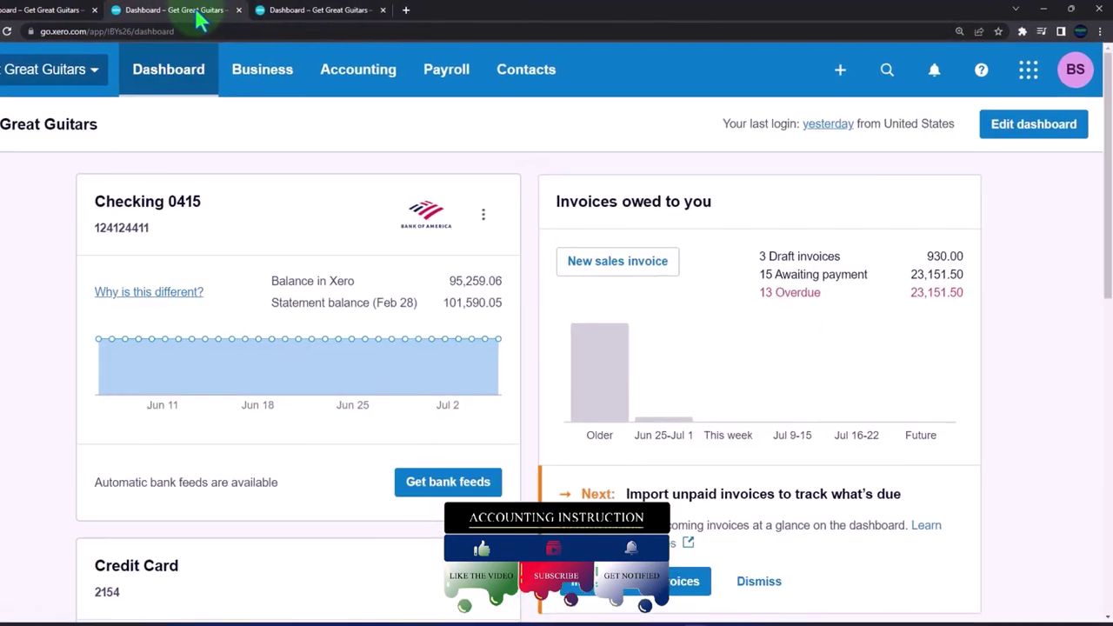
# - Open Balance Sheet Comp in one tab and Income Statement Comp for January 2023 in the third
pyautogui.click(356, 87)
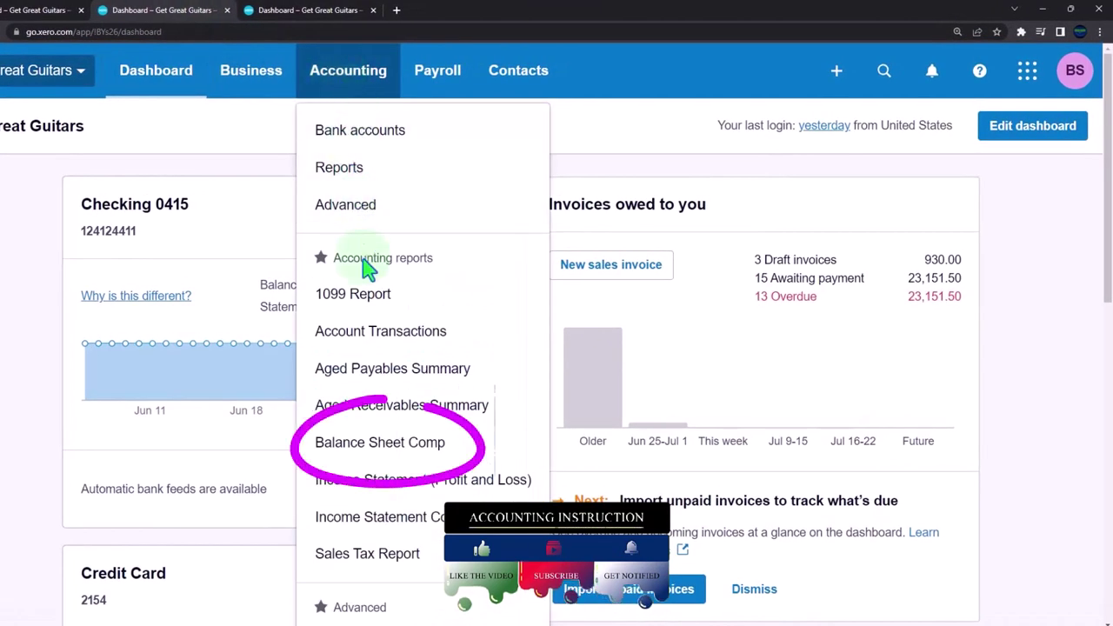
pyautogui.click(456, 451)
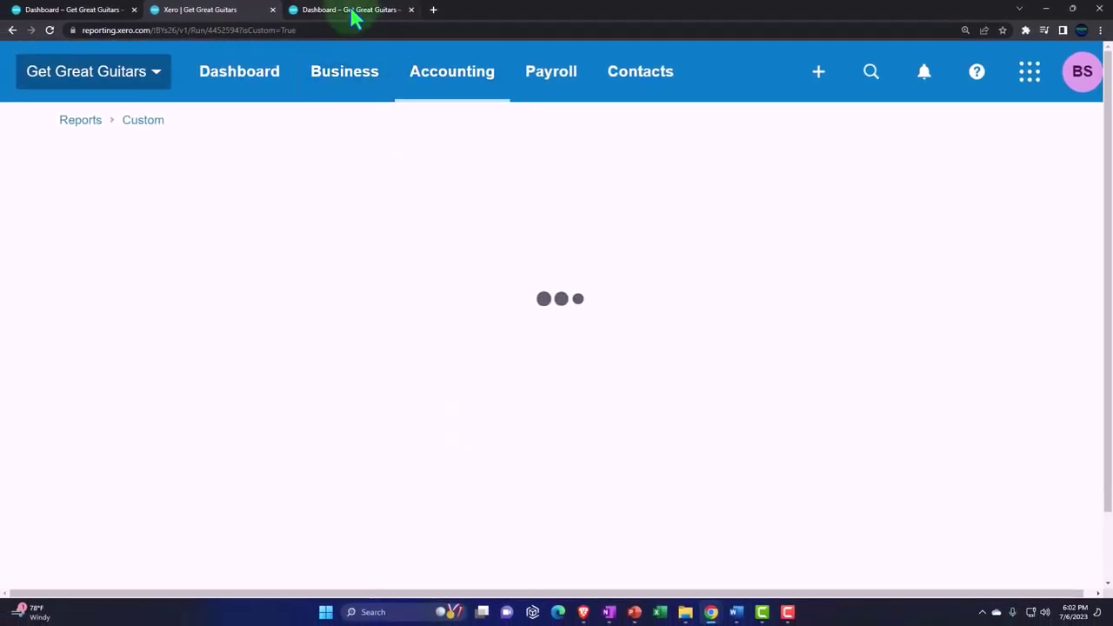
pyautogui.click(352, 18)
pyautogui.click(391, 76)
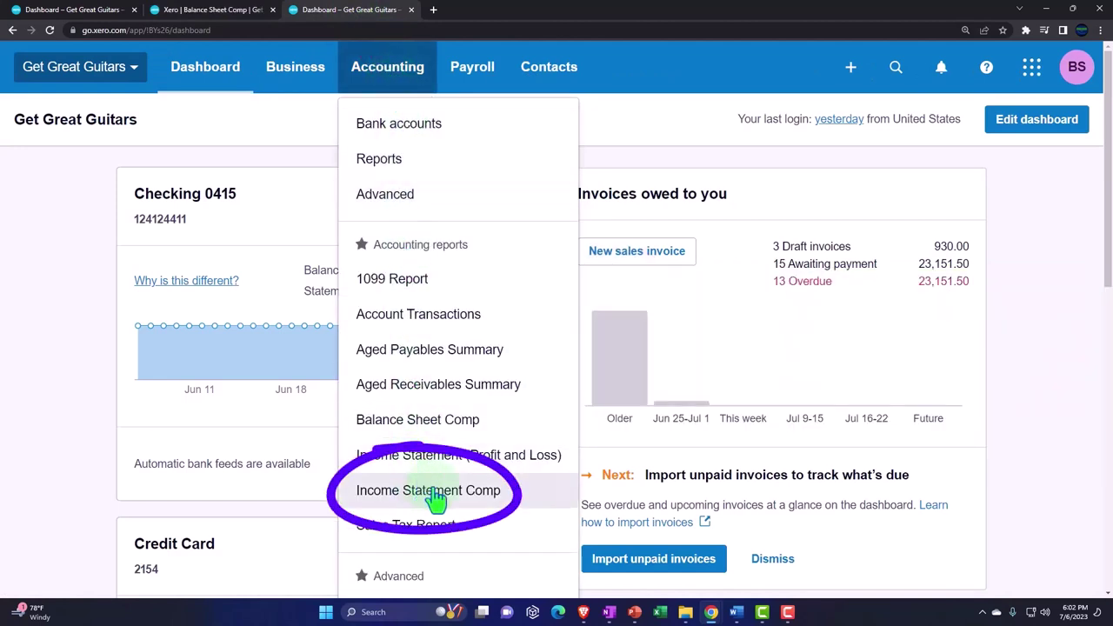
pyautogui.click(525, 499)
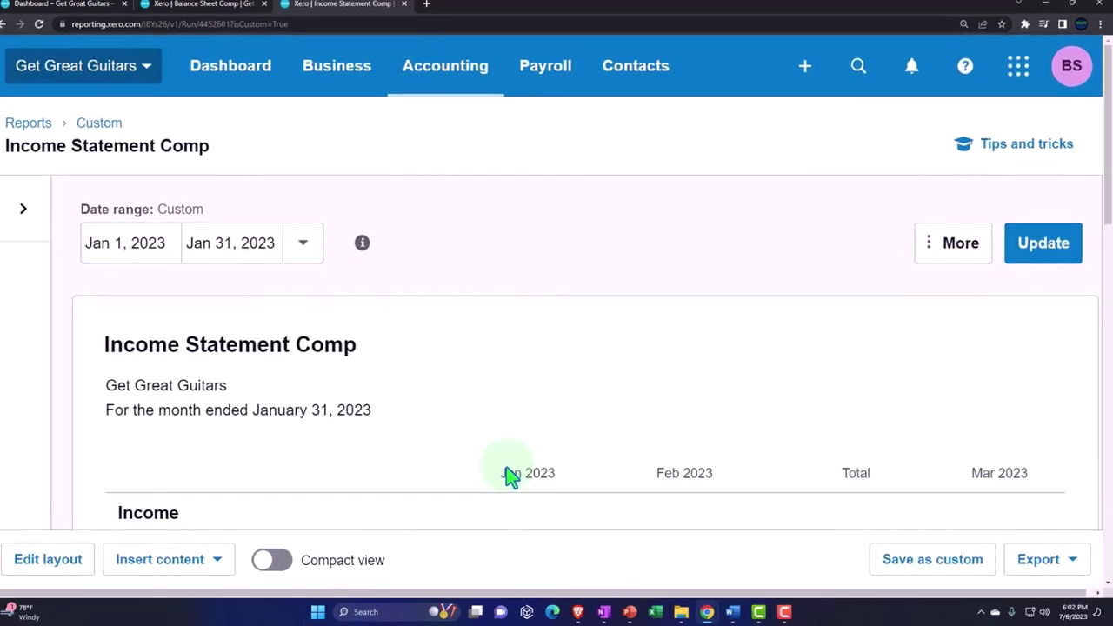
# - From the first tab's Reports list, open Budget Manager with the Overall Budget starting Jan 2023
pyautogui.scroll(-1, 389, 466)
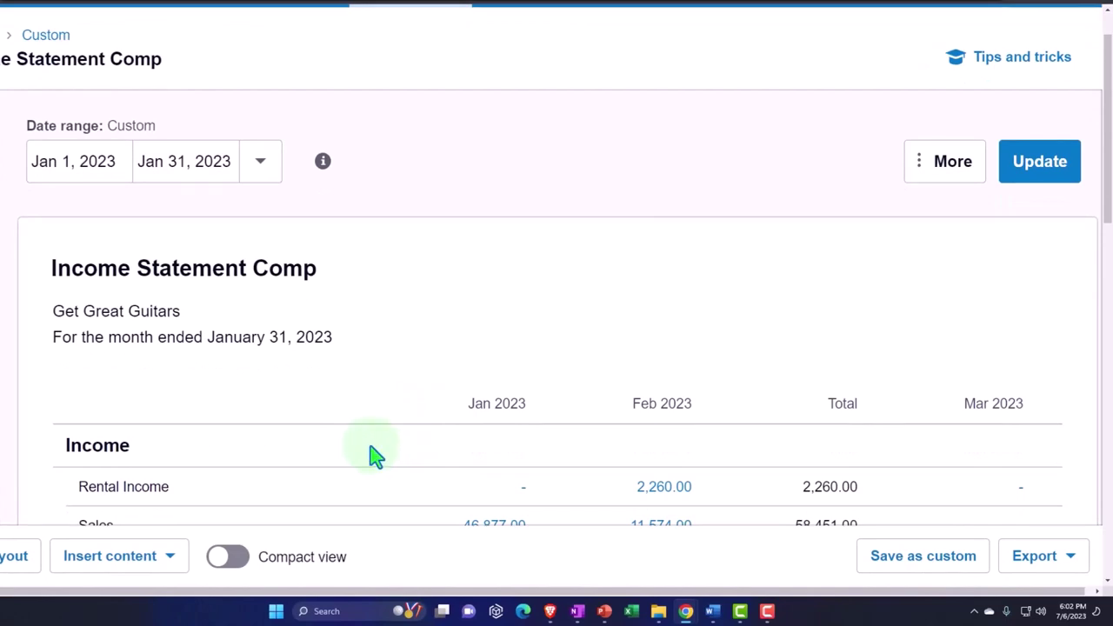
pyautogui.click(96, 10)
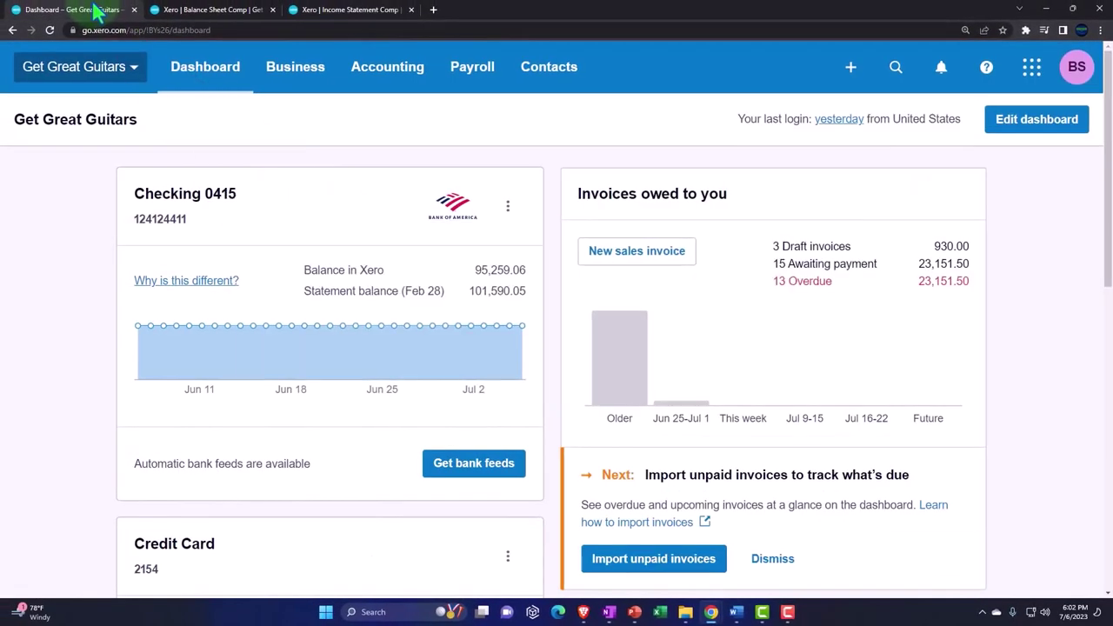
pyautogui.click(372, 83)
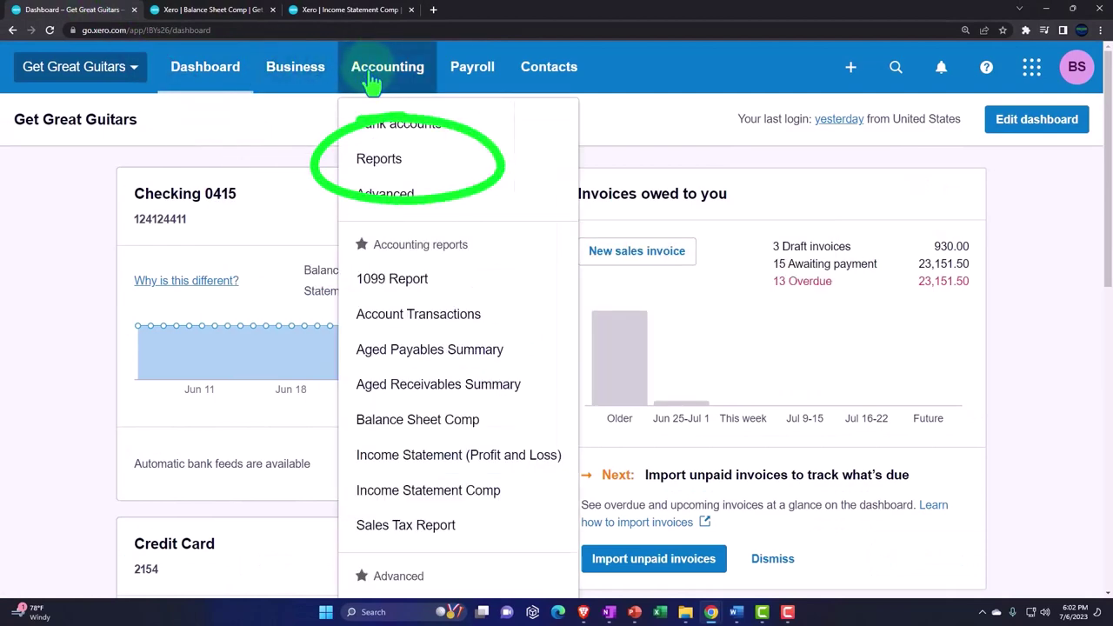
pyautogui.click(375, 162)
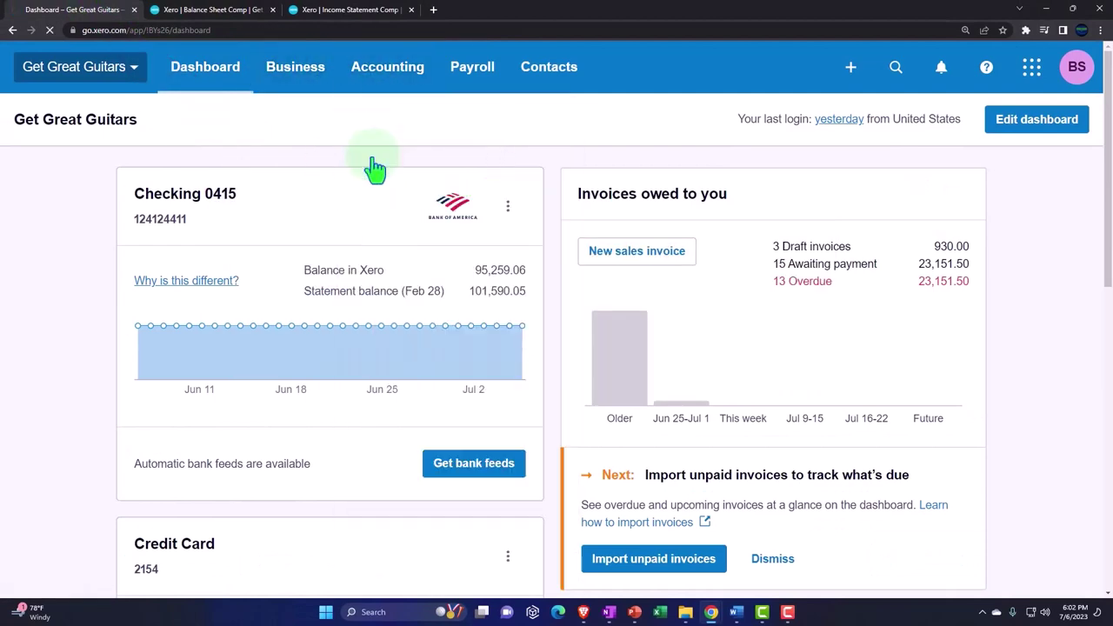
pyautogui.scroll(-3, 394, 285)
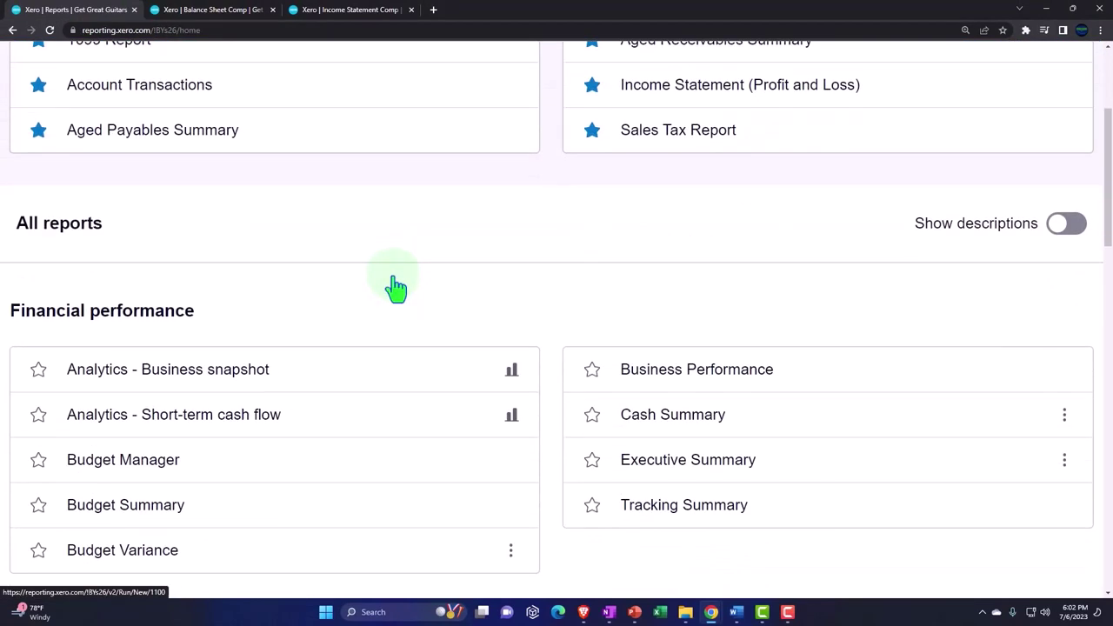
pyautogui.scroll(-1, 393, 287)
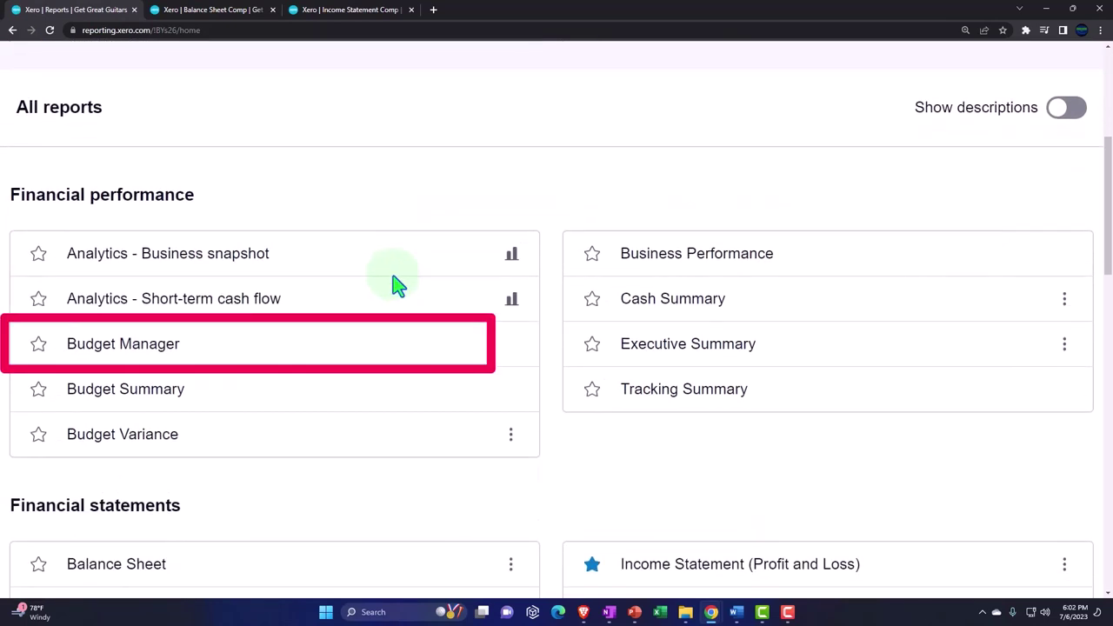
pyautogui.click(200, 357)
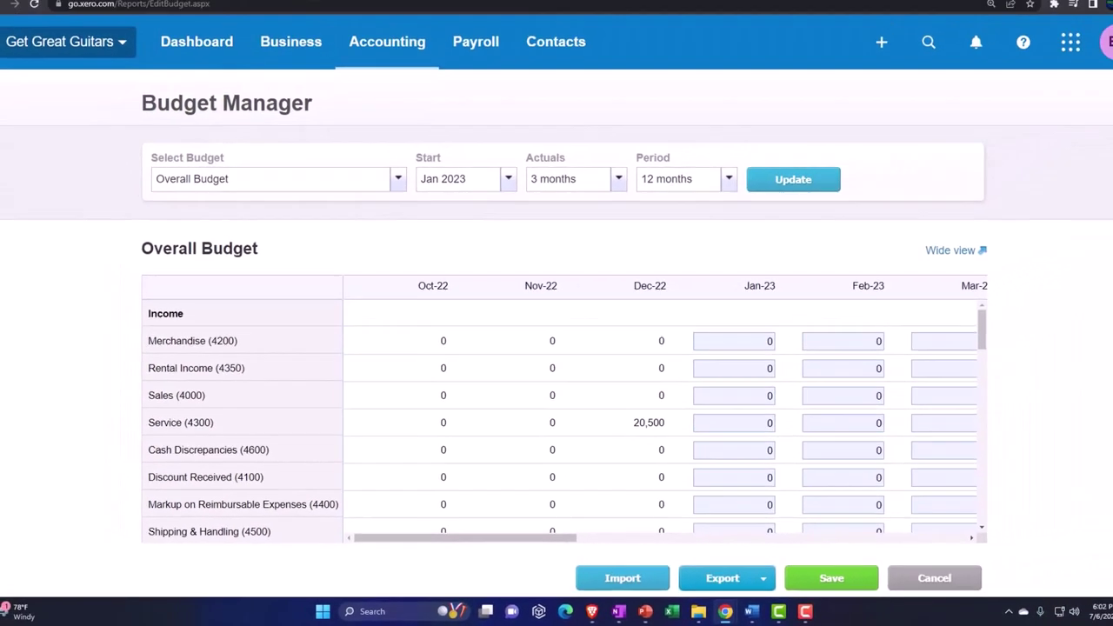
# - Review the Income Statement Comp income lines: Jan 2023 total 53,857.00, Feb 2023 15,354.00
pyautogui.click(326, 10)
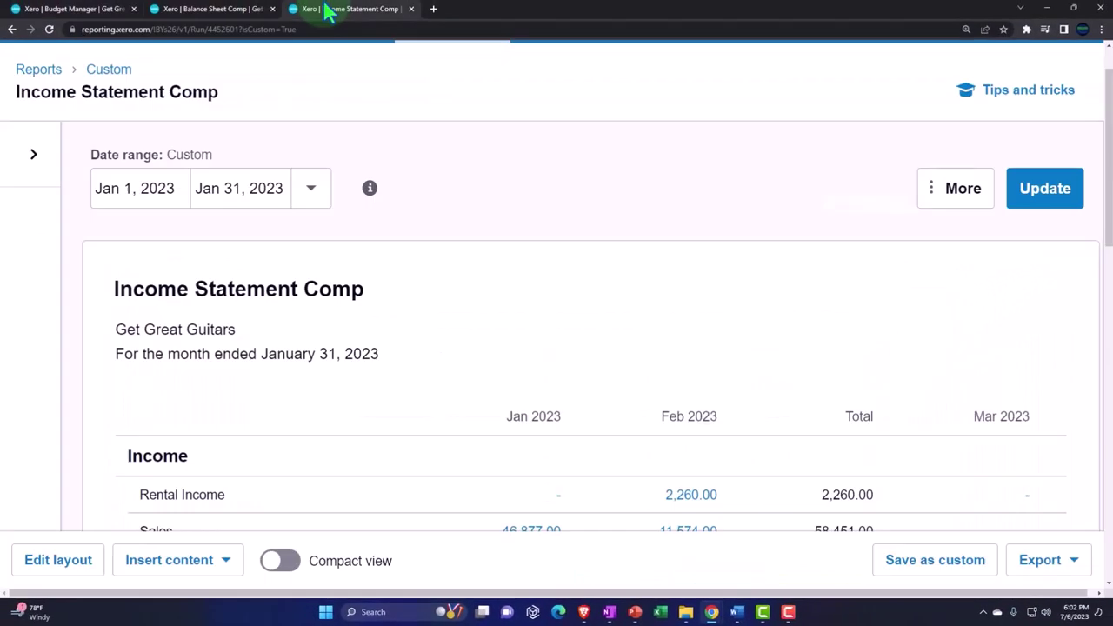
pyautogui.scroll(-1, 405, 299)
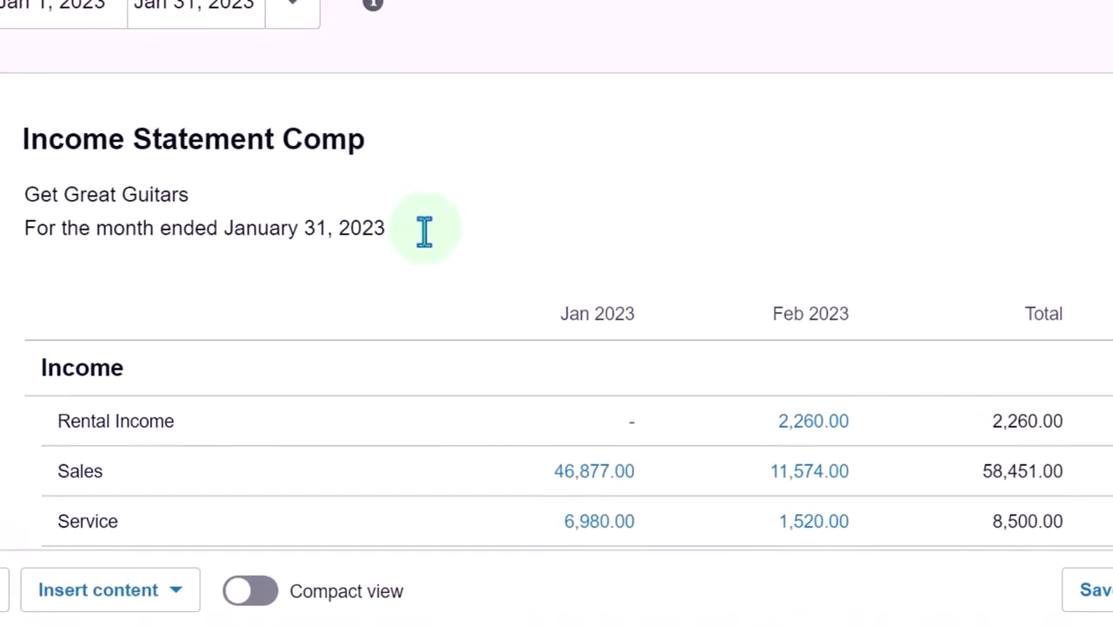
pyautogui.scroll(-2, 426, 239)
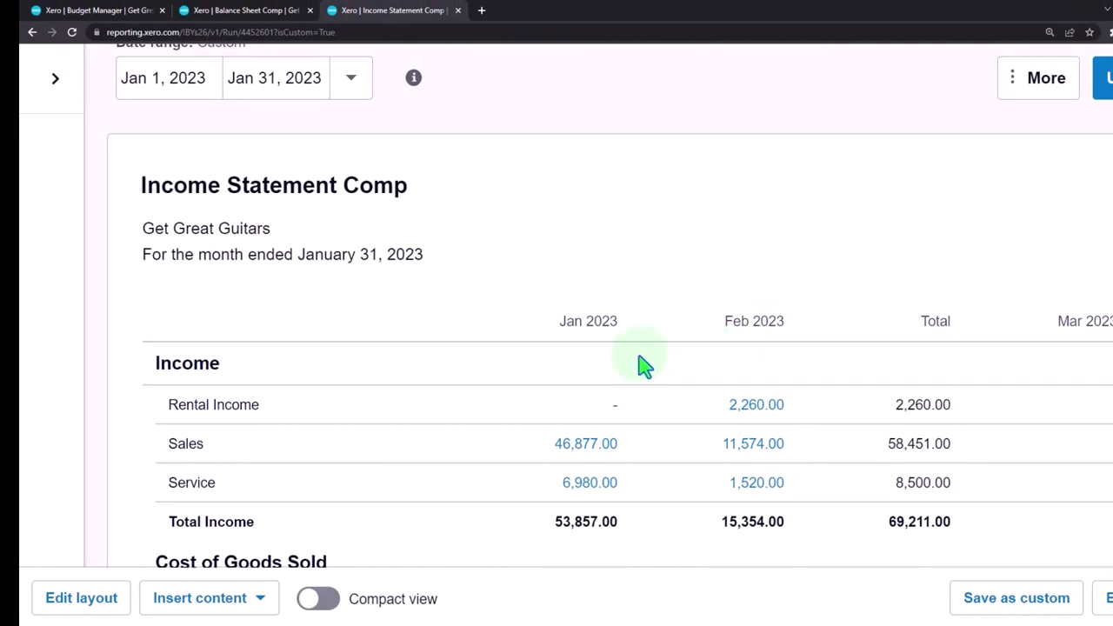
# - Scroll through the Cost of Goods Sold and Operating Expenses lines, then back to the top
pyautogui.scroll(-3, 640, 364)
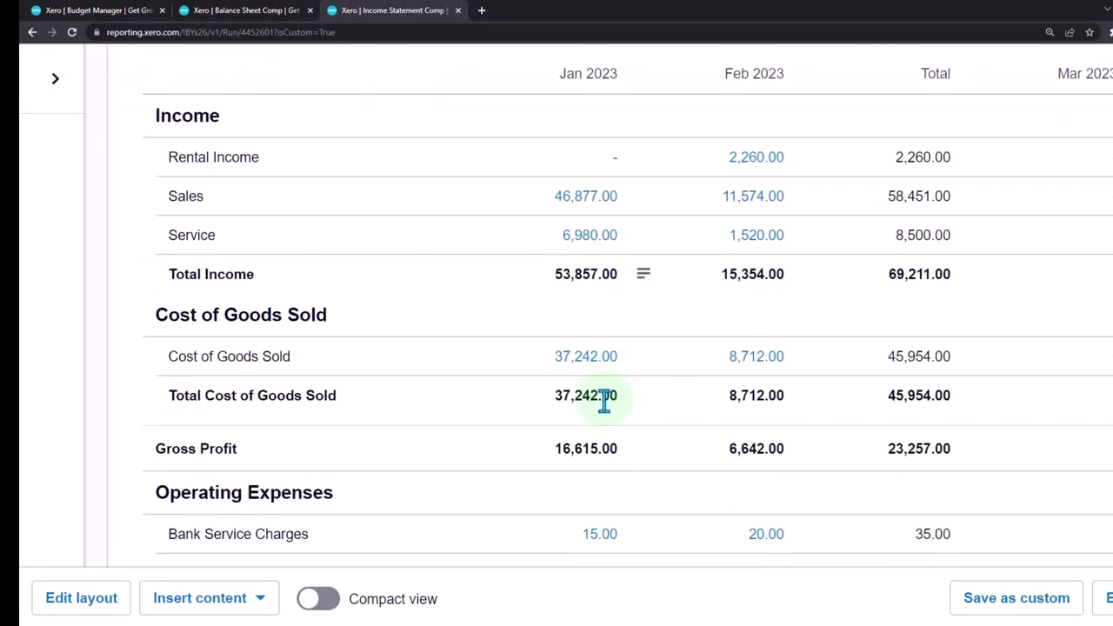
pyautogui.scroll(-5, 604, 402)
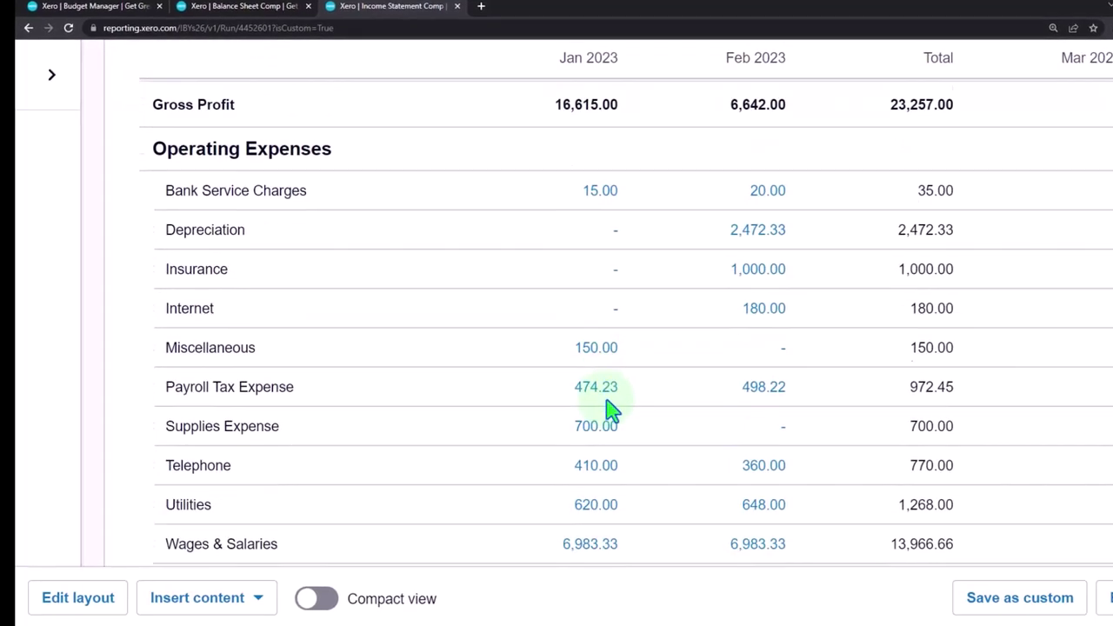
pyautogui.scroll(-3, 607, 402)
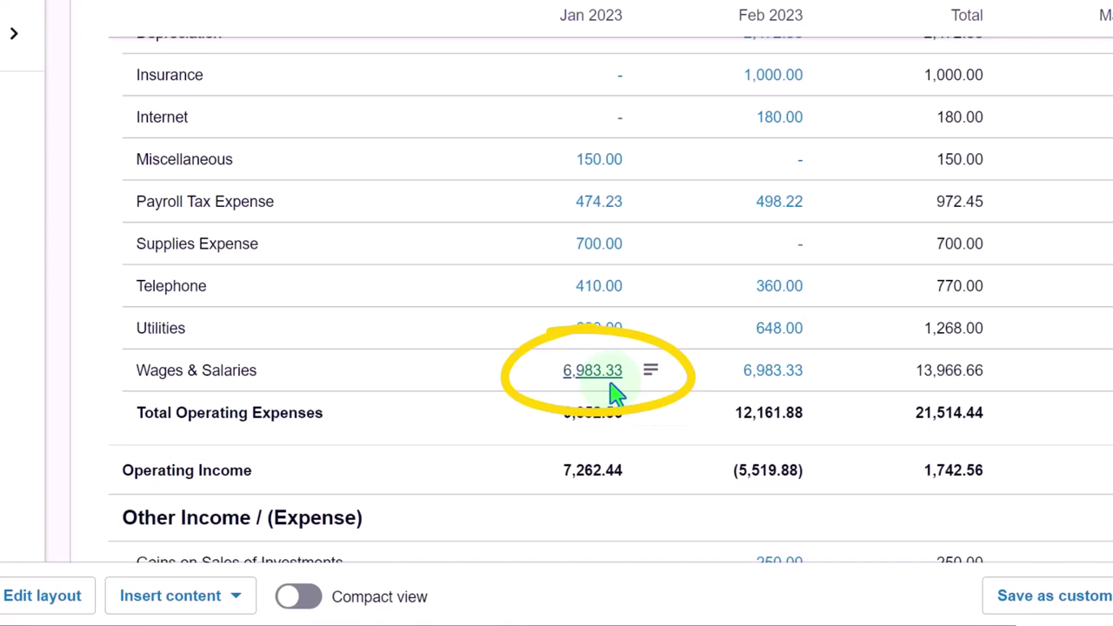
pyautogui.scroll(6, 608, 393)
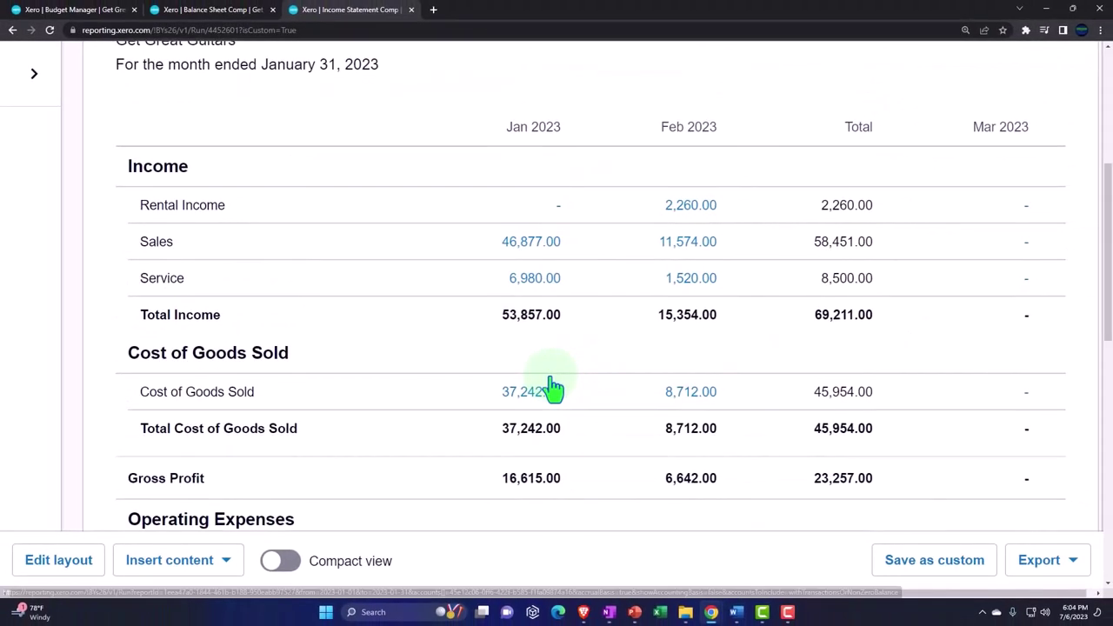
pyautogui.scroll(3, 551, 385)
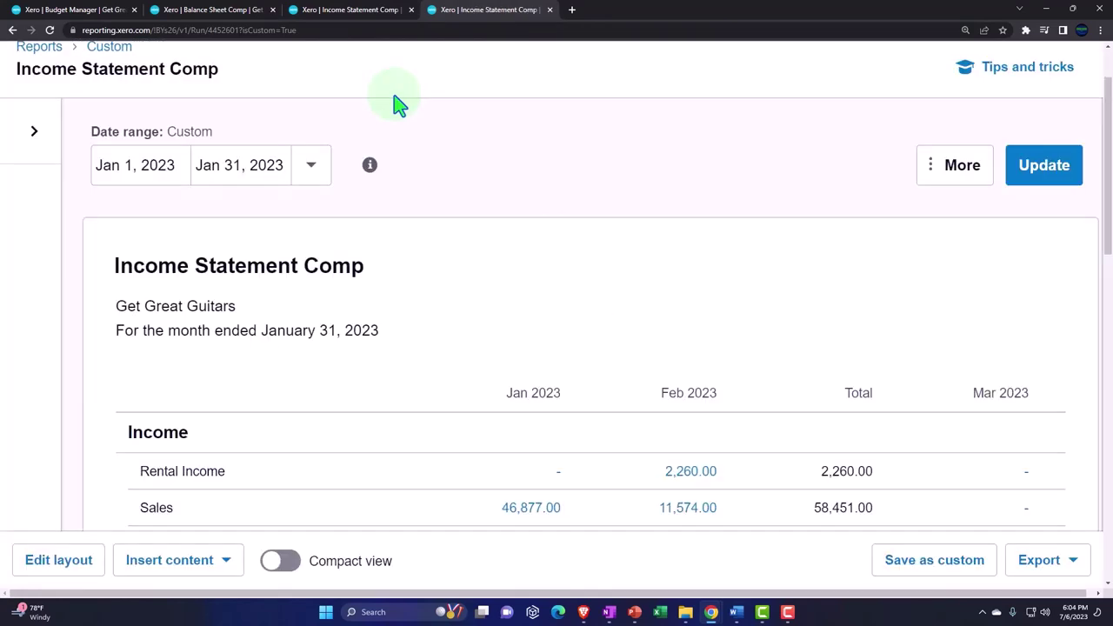
pyautogui.scroll(2, 395, 104)
# - Search Reports for 'tri' and open the Trial Balance report
pyautogui.click(439, 87)
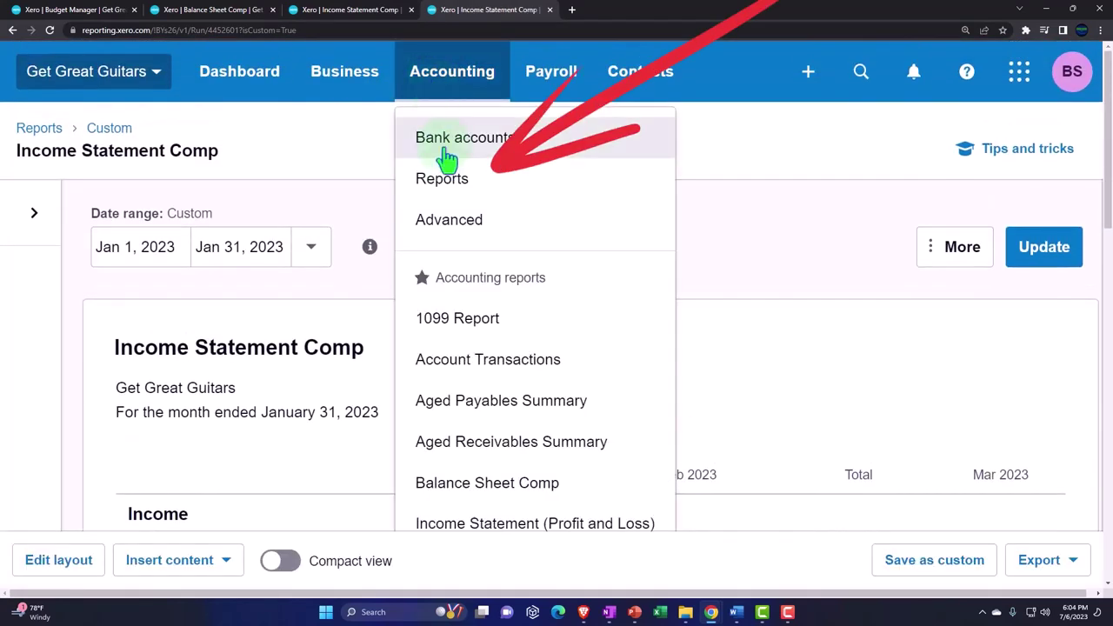
pyautogui.click(448, 179)
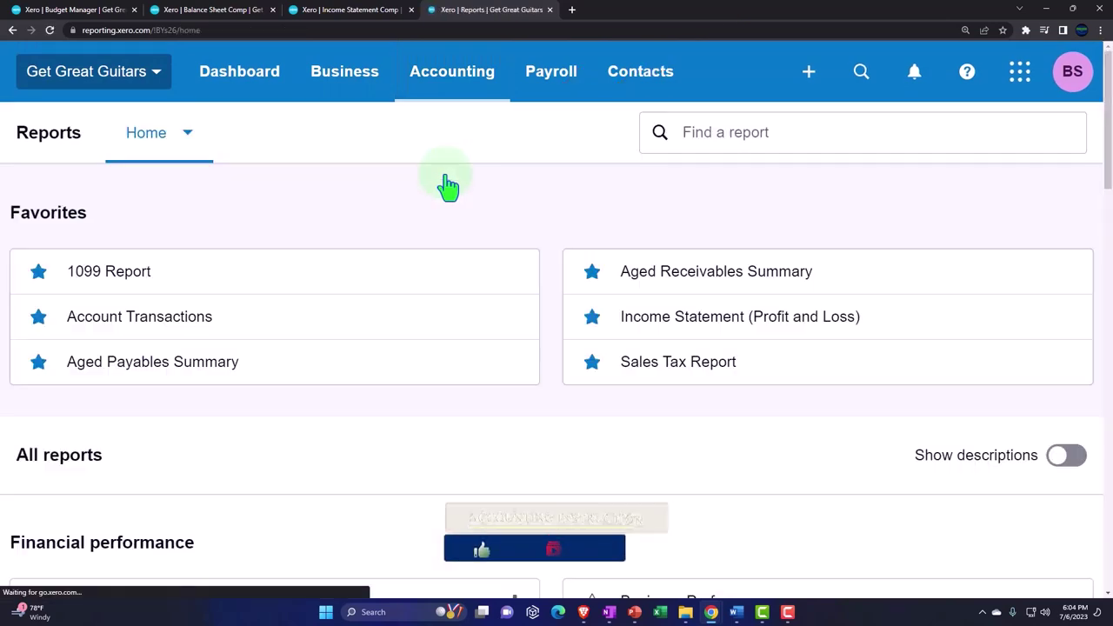
pyautogui.click(715, 141)
pyautogui.write('ttr')
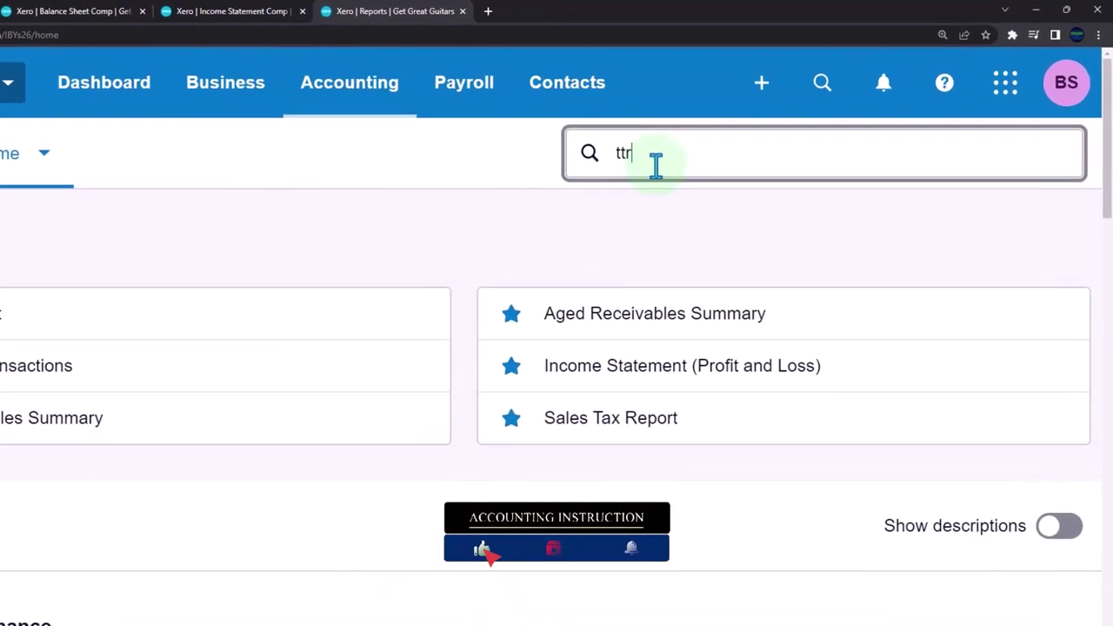
pyautogui.press('BackSpace')
pyautogui.press('BackSpace')
pyautogui.write('ri')
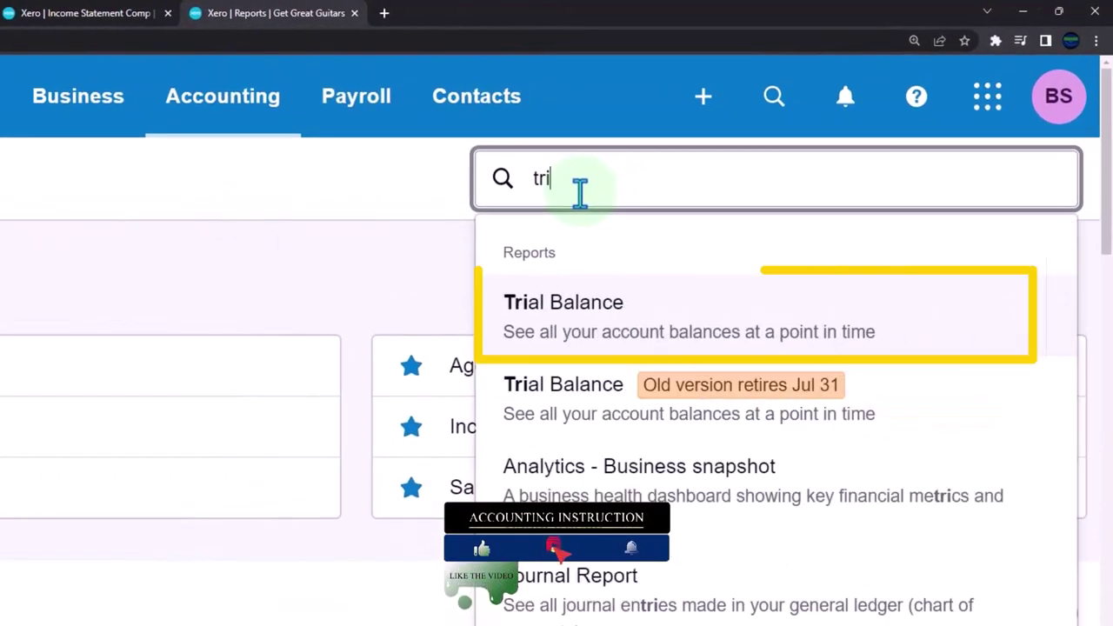
pyautogui.click(585, 335)
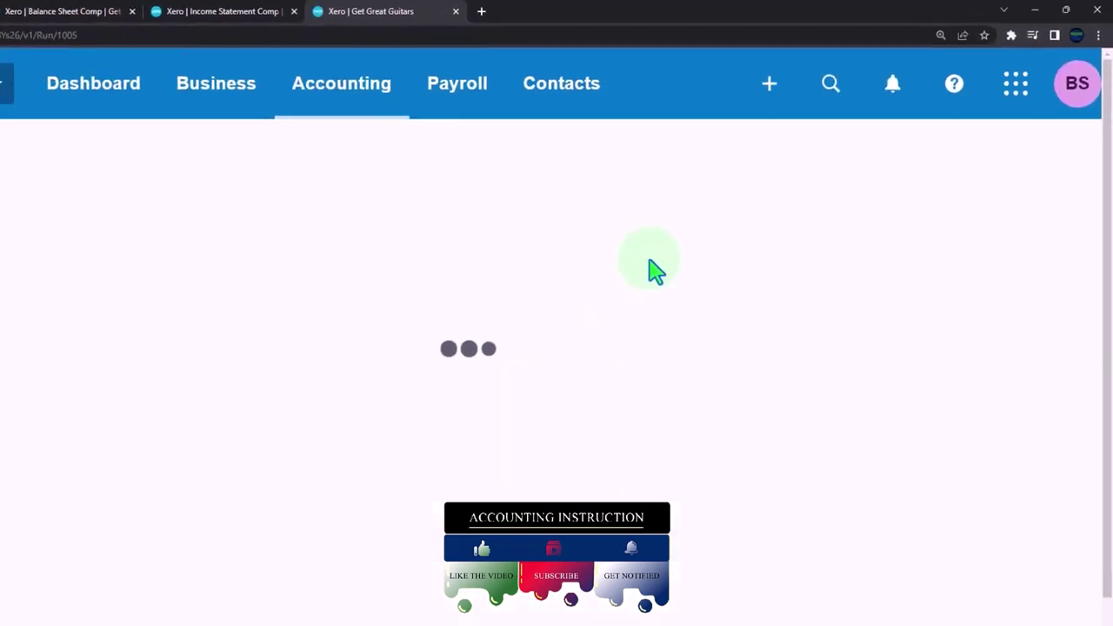
pyautogui.scroll(-1, 584, 331)
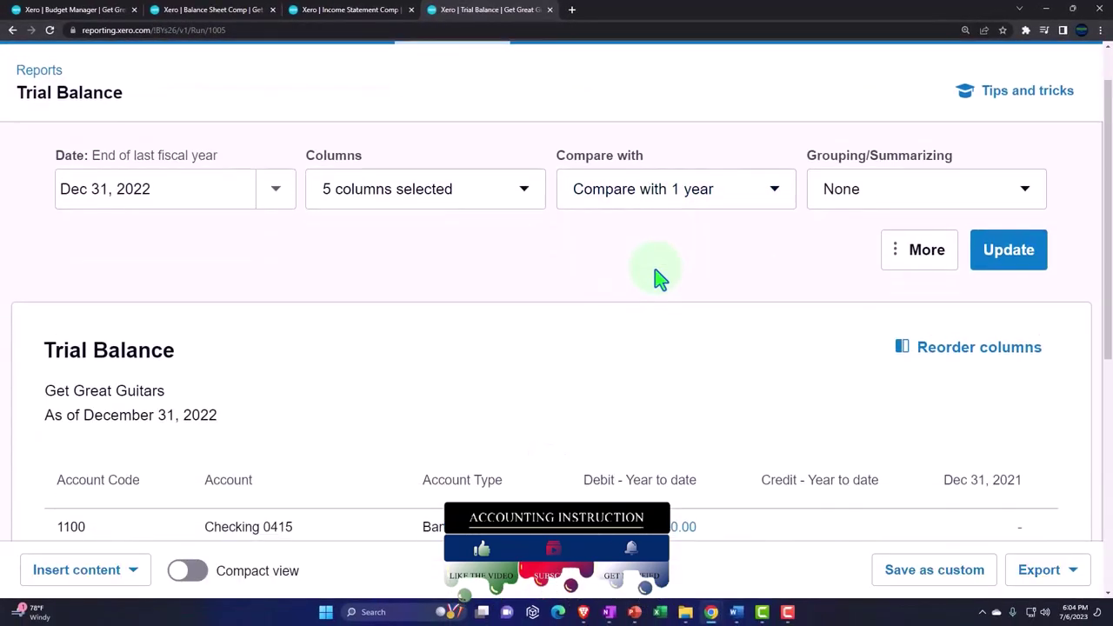
pyautogui.scroll(-1, 659, 278)
# - Set the Trial Balance date to a custom February 28, 2023 and update the report
pyautogui.click(273, 139)
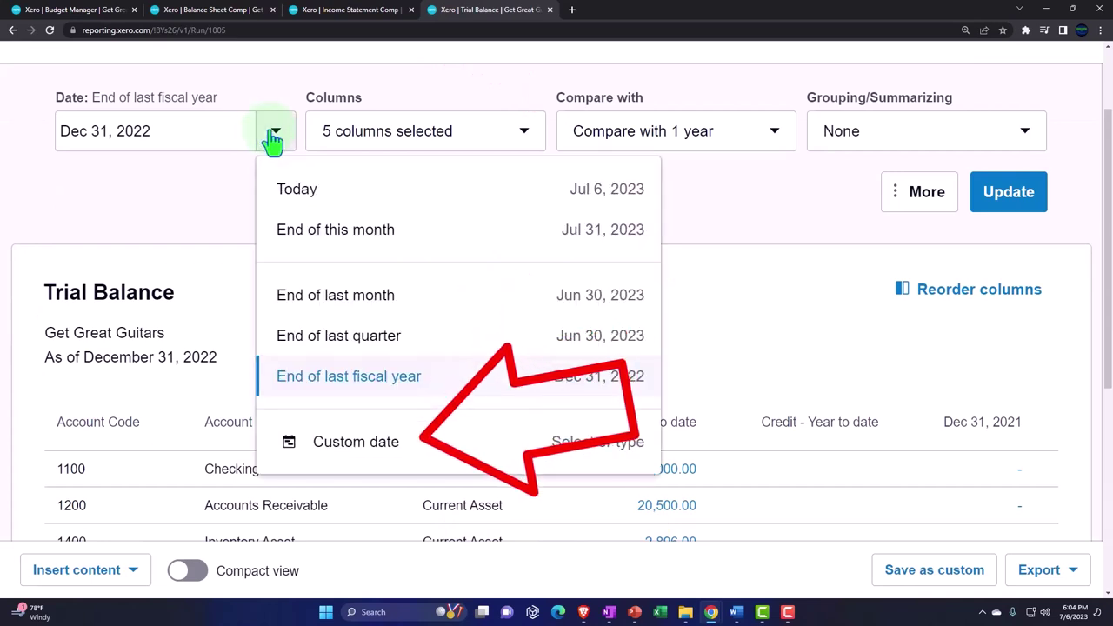
pyautogui.click(373, 443)
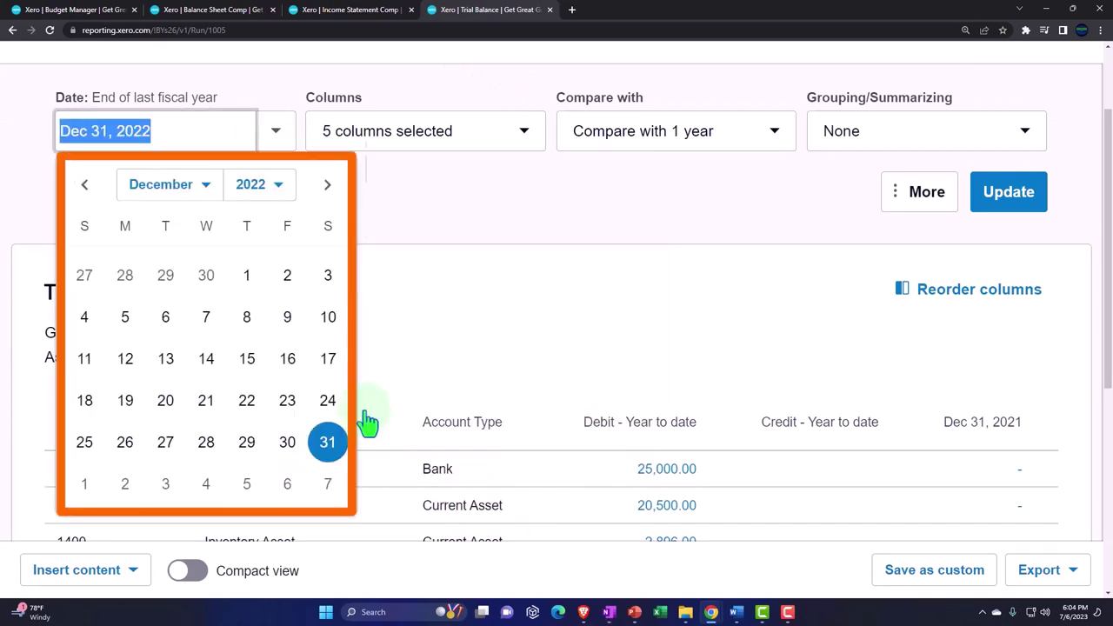
pyautogui.click(208, 188)
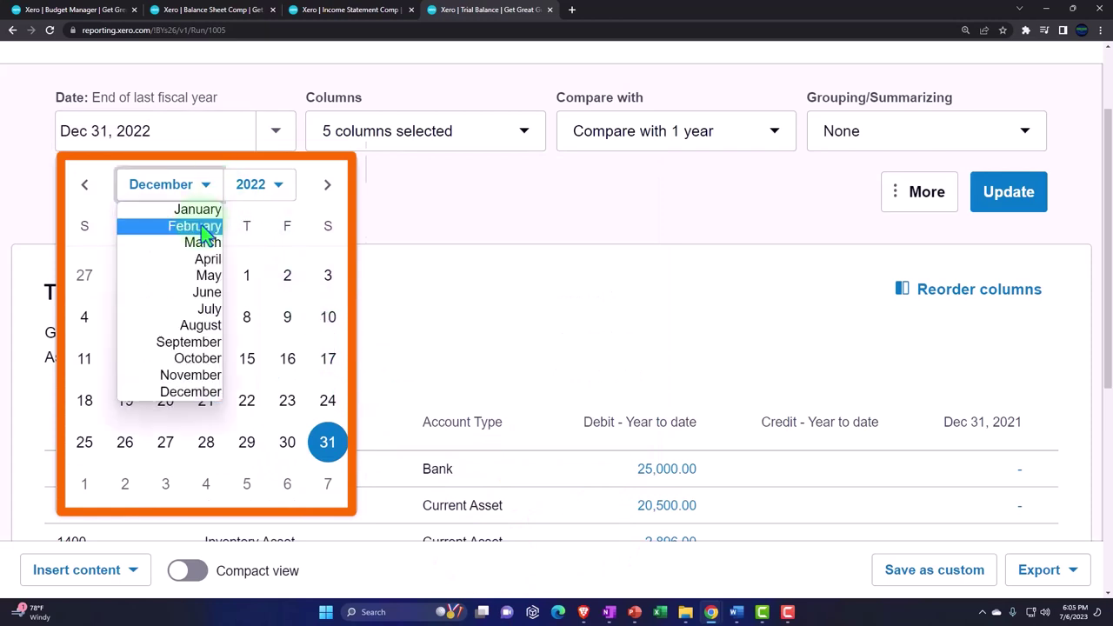
pyautogui.click(209, 226)
pyautogui.click(265, 185)
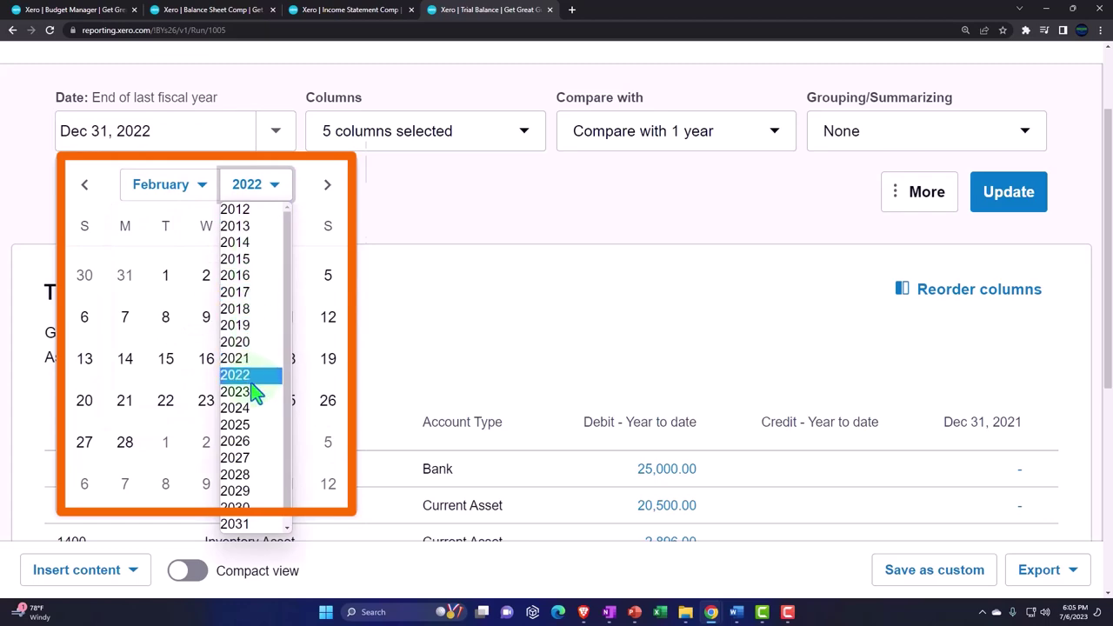
pyautogui.click(249, 391)
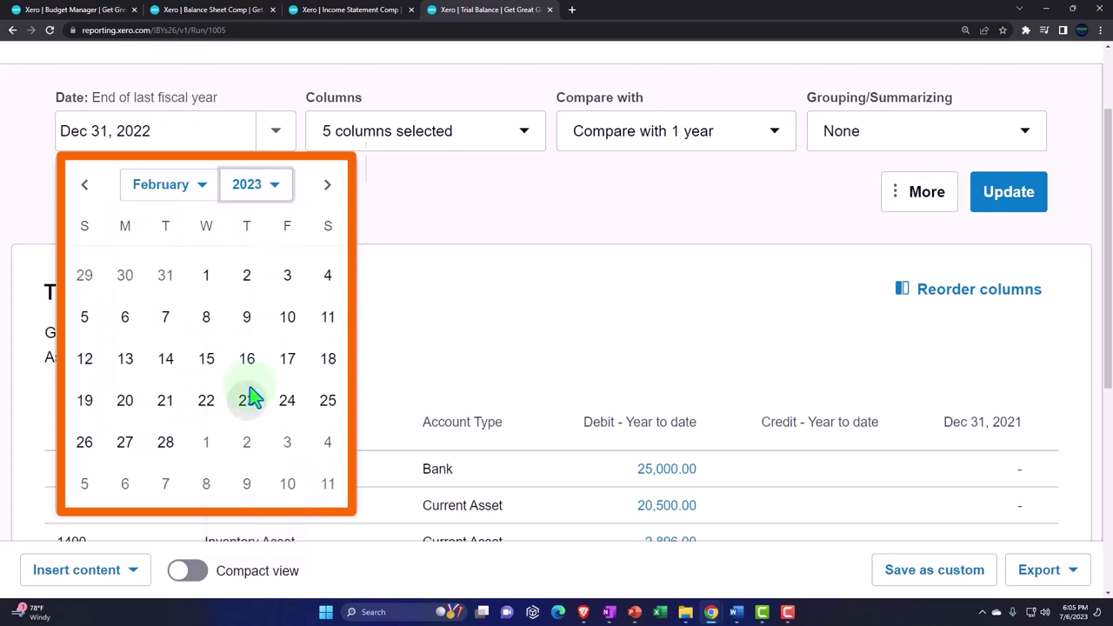
pyautogui.click(167, 443)
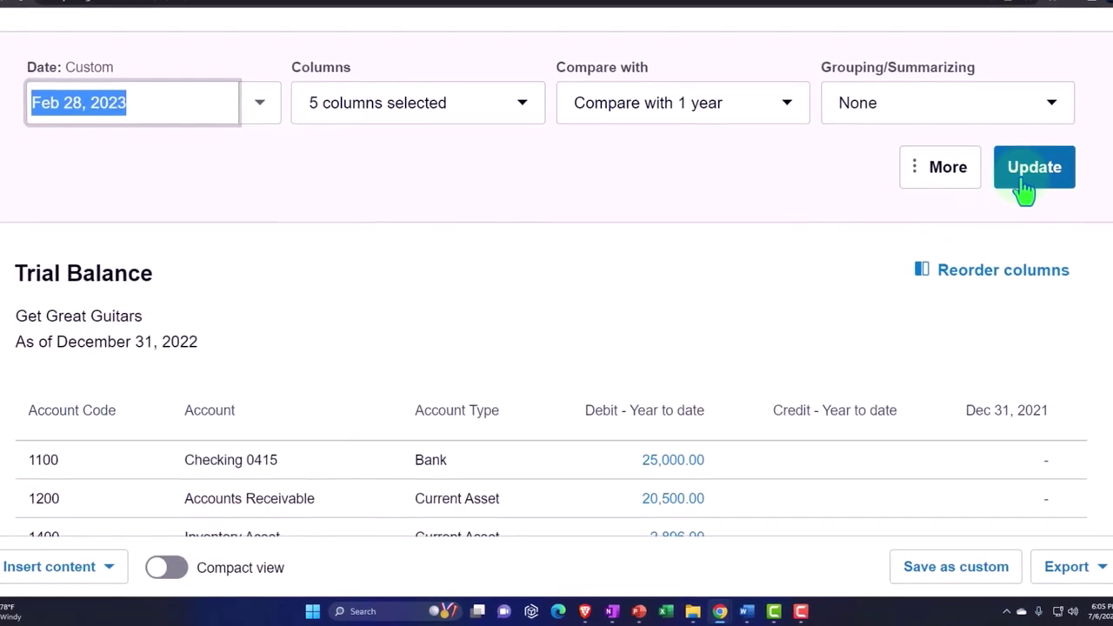
pyautogui.click(1025, 183)
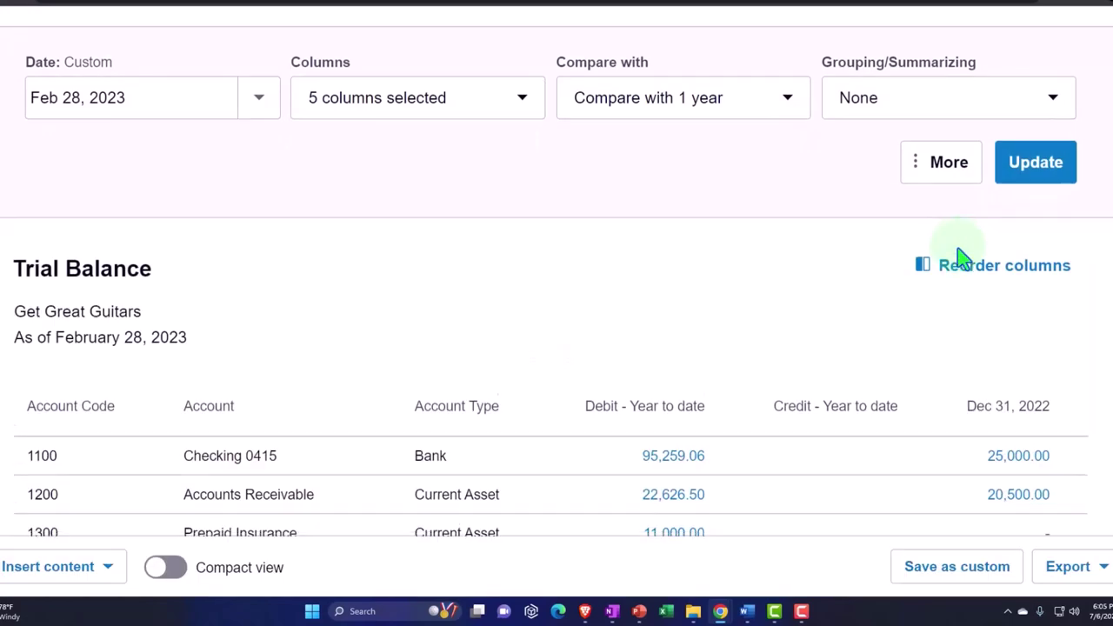
pyautogui.scroll(-4, 960, 257)
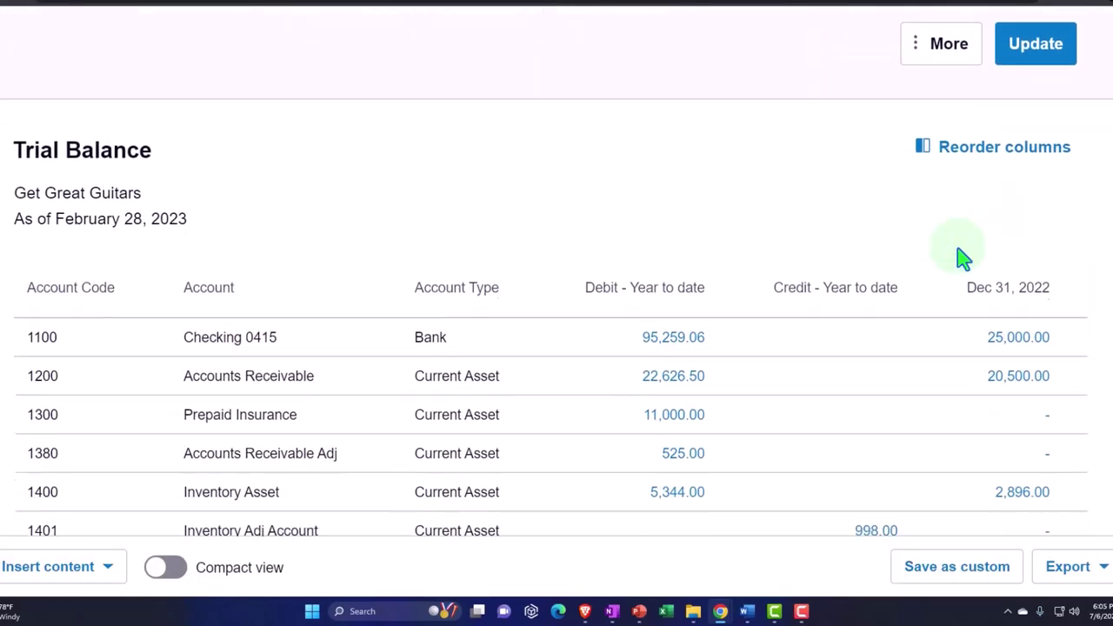
pyautogui.scroll(-6, 960, 257)
pyautogui.scroll(-5, 960, 256)
pyautogui.scroll(5, 959, 252)
pyautogui.scroll(10, 959, 246)
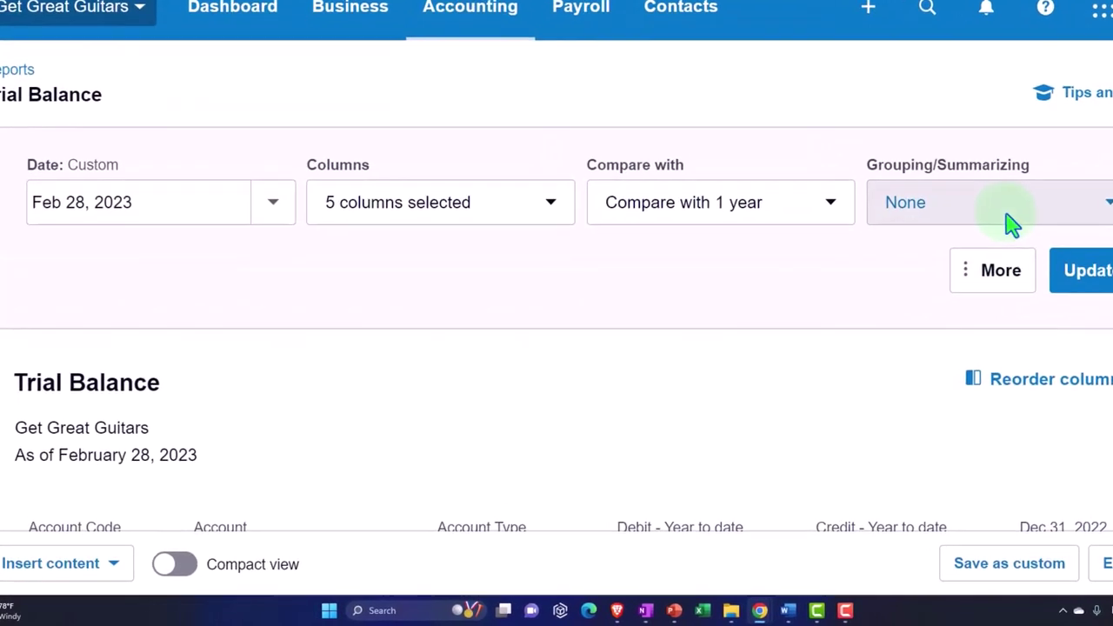
# - Set Compare with to None, rerun the report, and export it to Excel
pyautogui.click(998, 233)
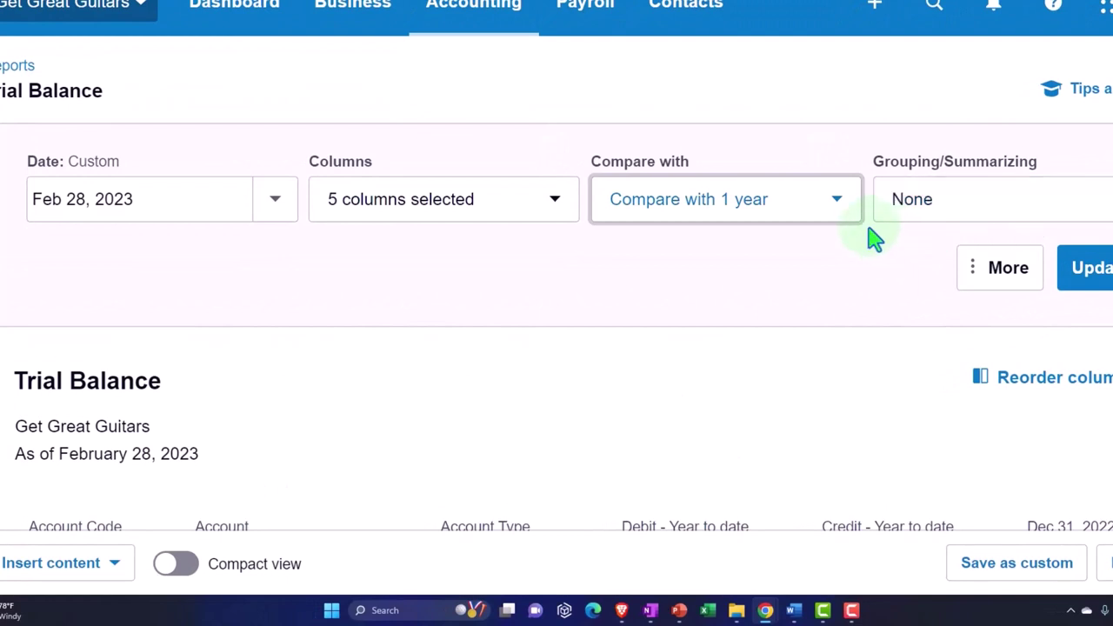
pyautogui.click(837, 209)
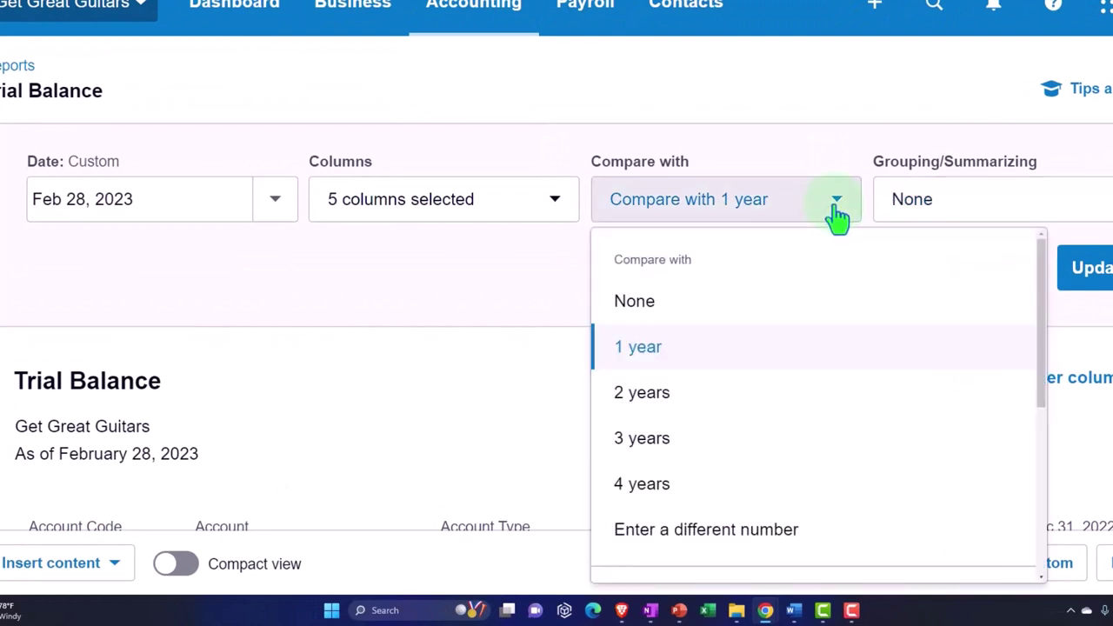
pyautogui.click(638, 304)
pyautogui.click(1074, 290)
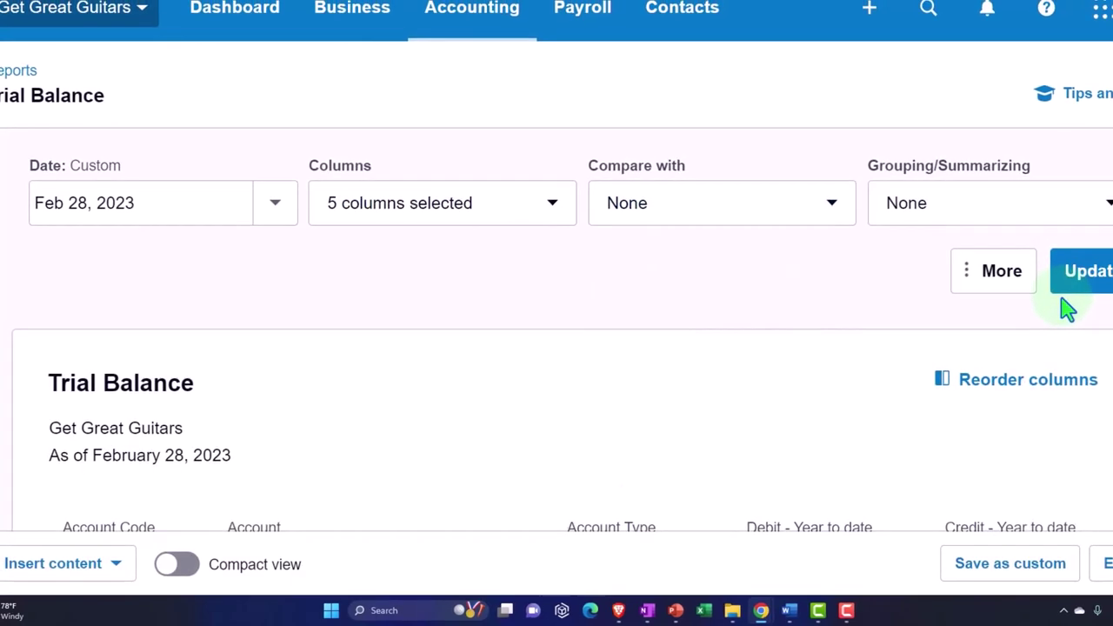
pyautogui.scroll(-3, 1080, 330)
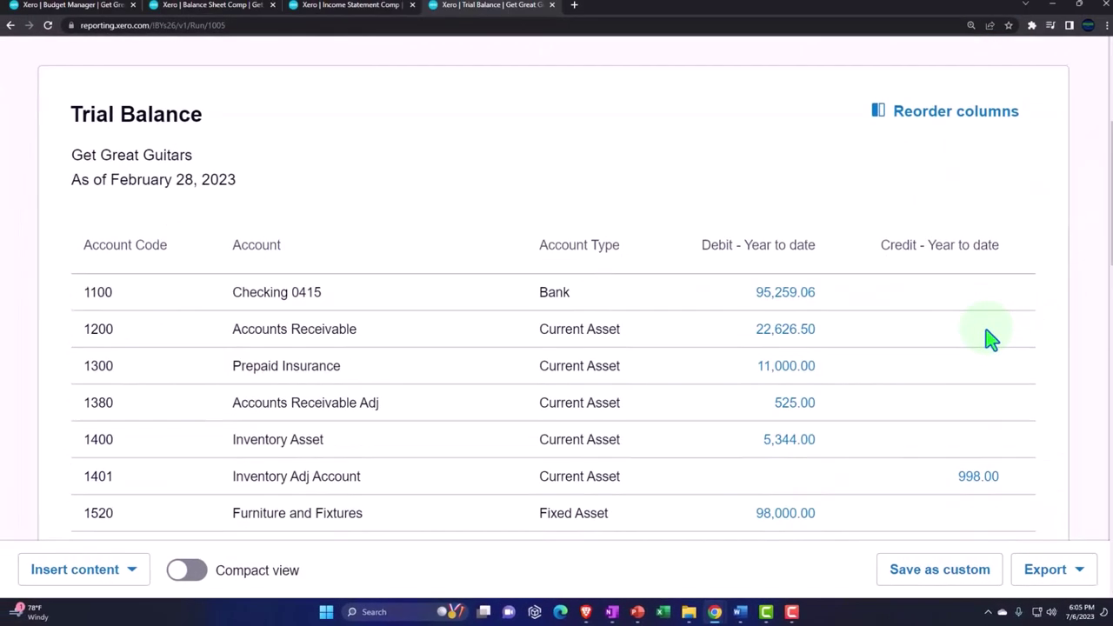
pyautogui.scroll(-1, 983, 340)
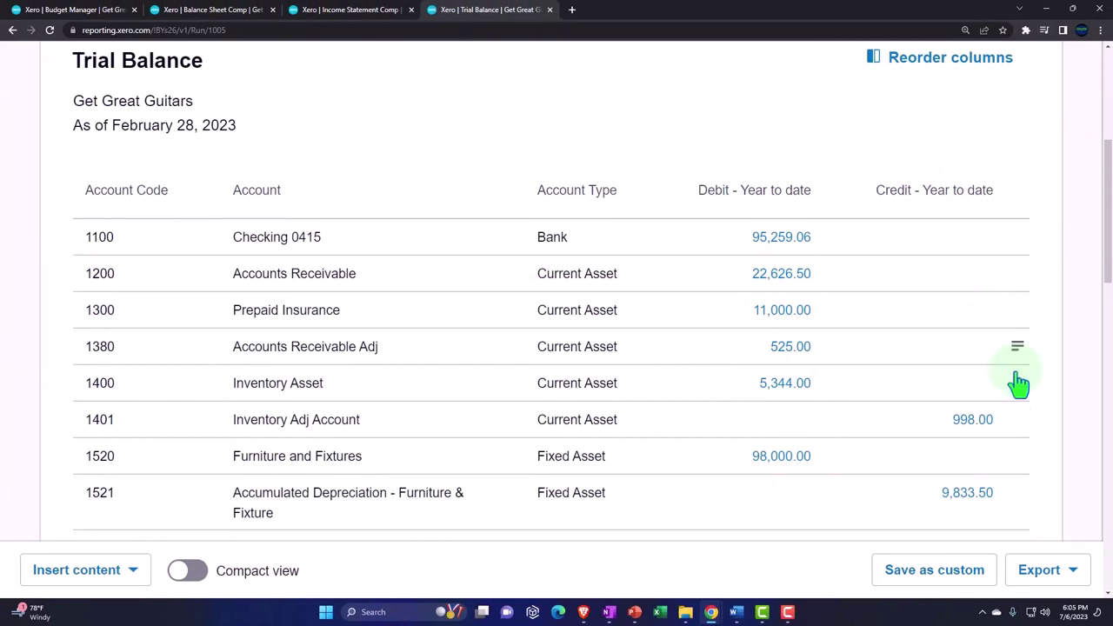
pyautogui.click(1068, 581)
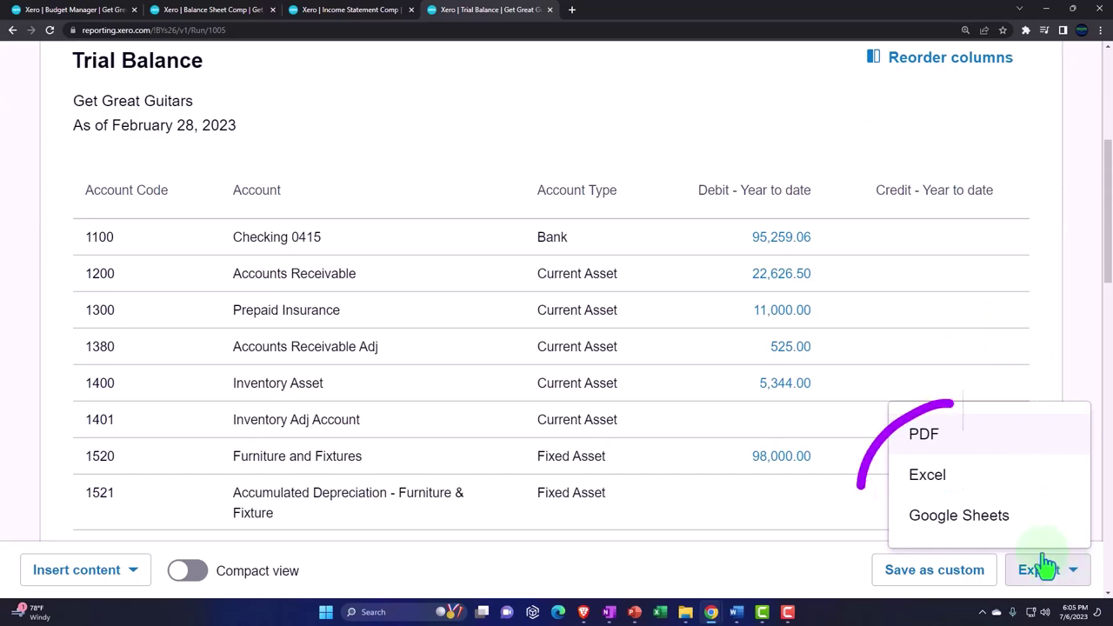
pyautogui.click(968, 497)
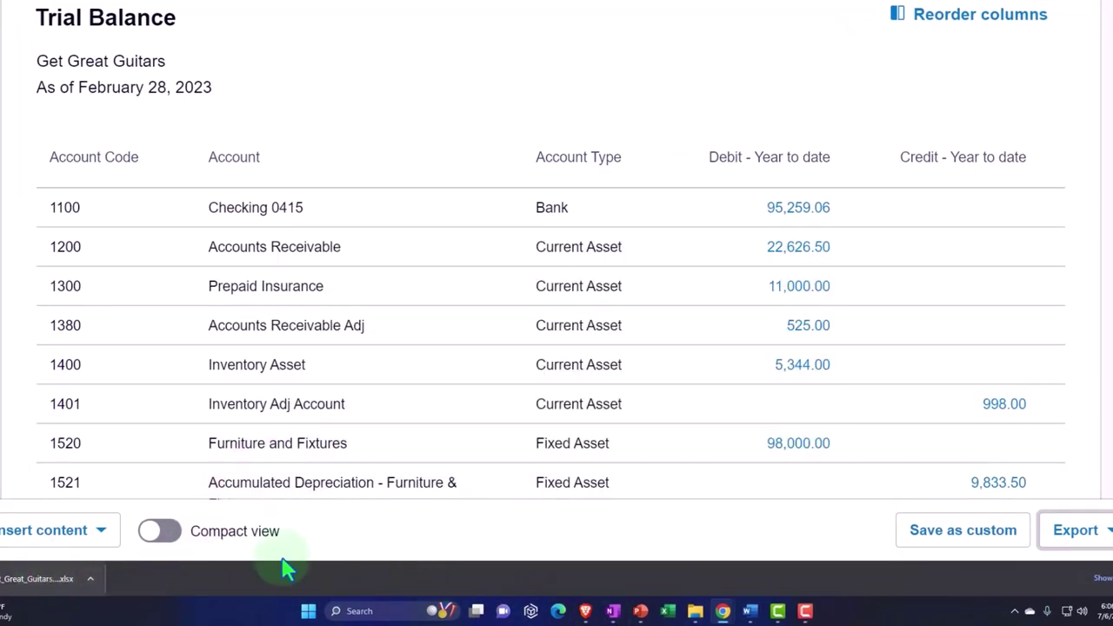
# - Rename the exported trial balance workbook in the Budgeting folder to Budget and open it
pyautogui.moveTo(695, 613)
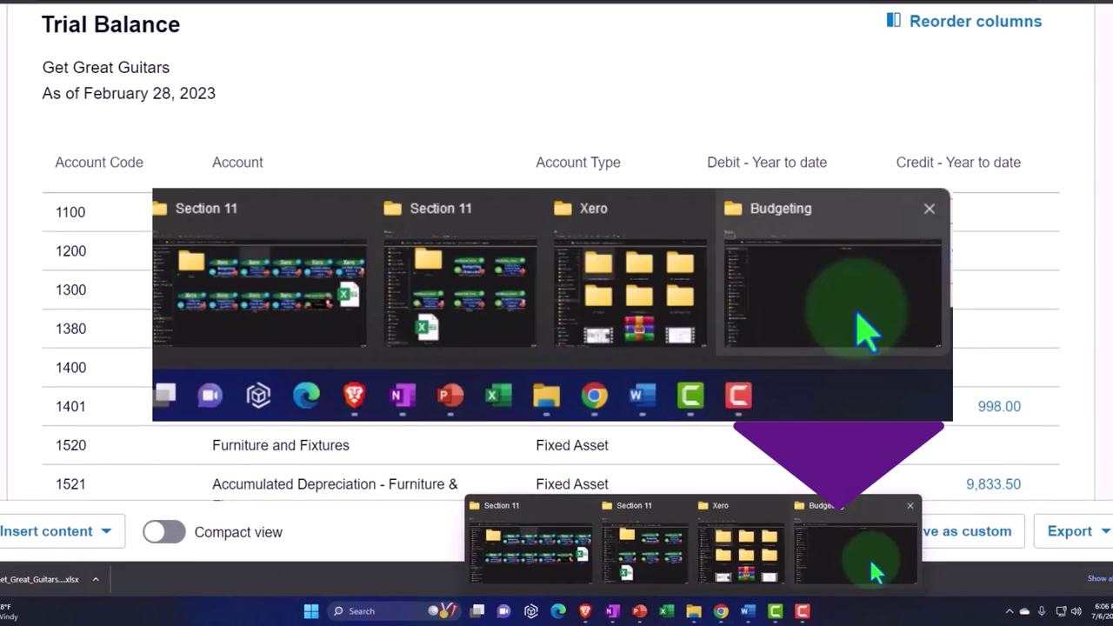
pyautogui.click(862, 535)
pyautogui.moveTo(651, 17); pyautogui.dragTo(1093, 34)
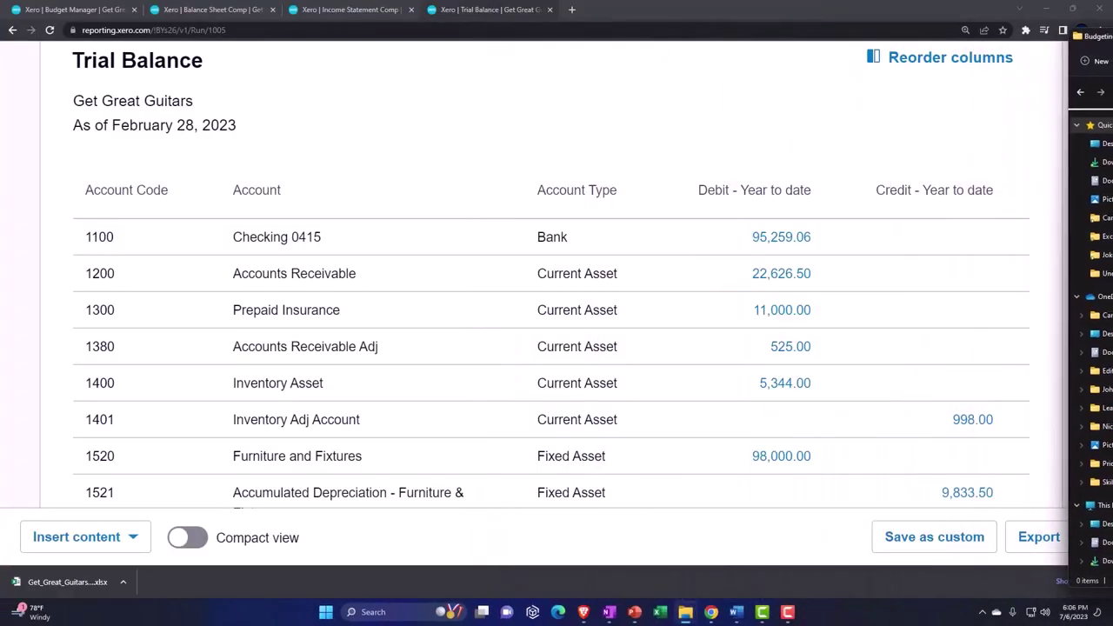
pyautogui.click(76, 584)
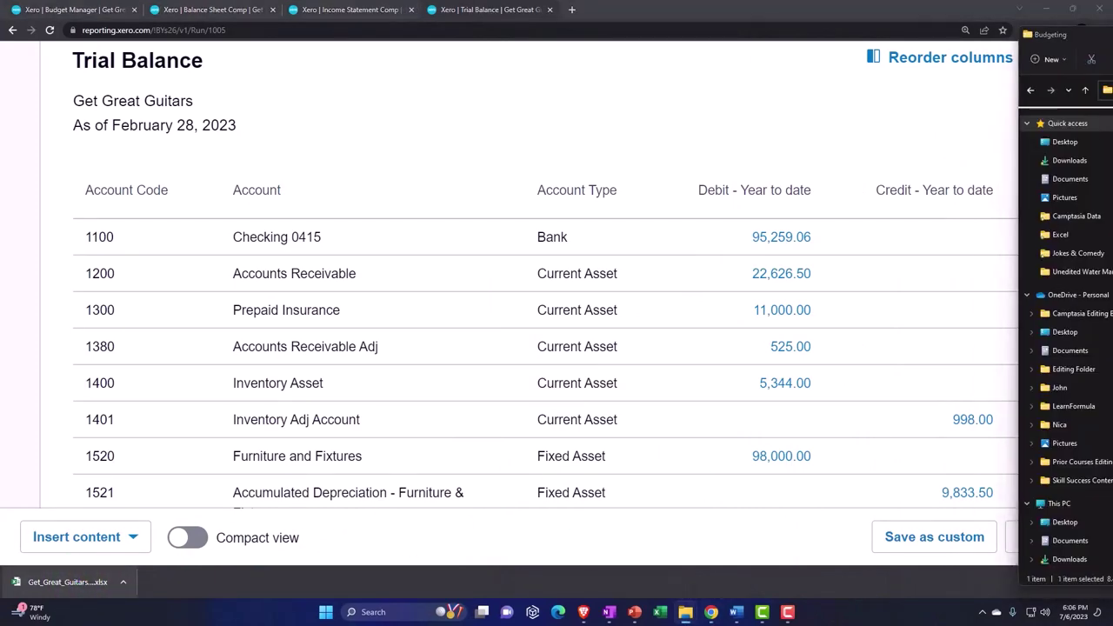
pyautogui.moveTo(1065, 34); pyautogui.dragTo(427, 7)
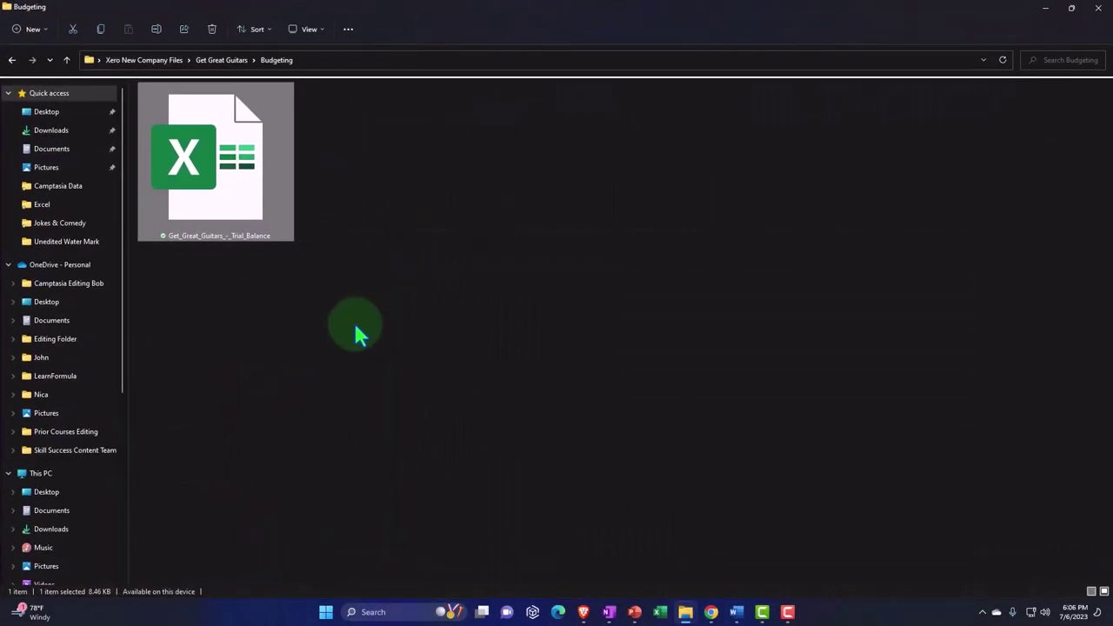
pyautogui.rightClick(233, 180)
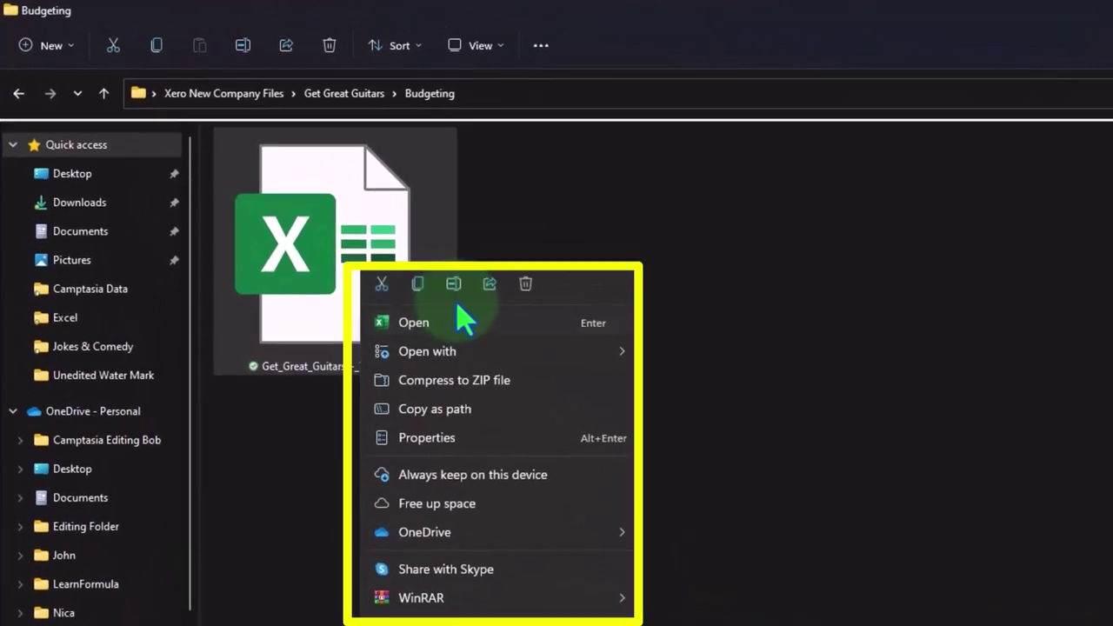
pyautogui.click(454, 285)
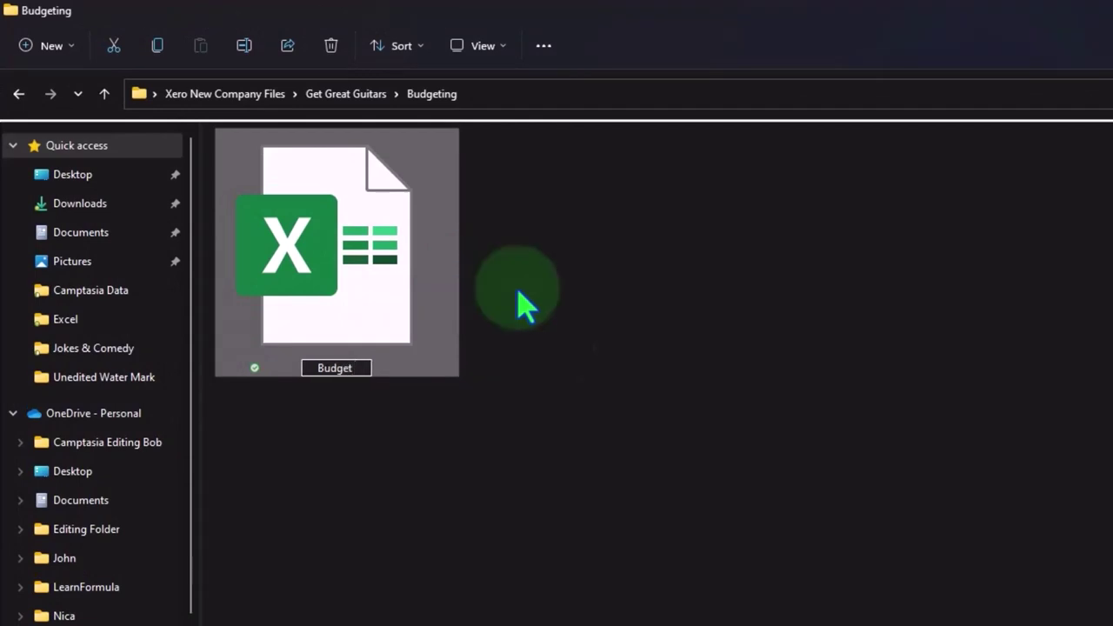
pyautogui.click(603, 439)
pyautogui.doubleClick(395, 318)
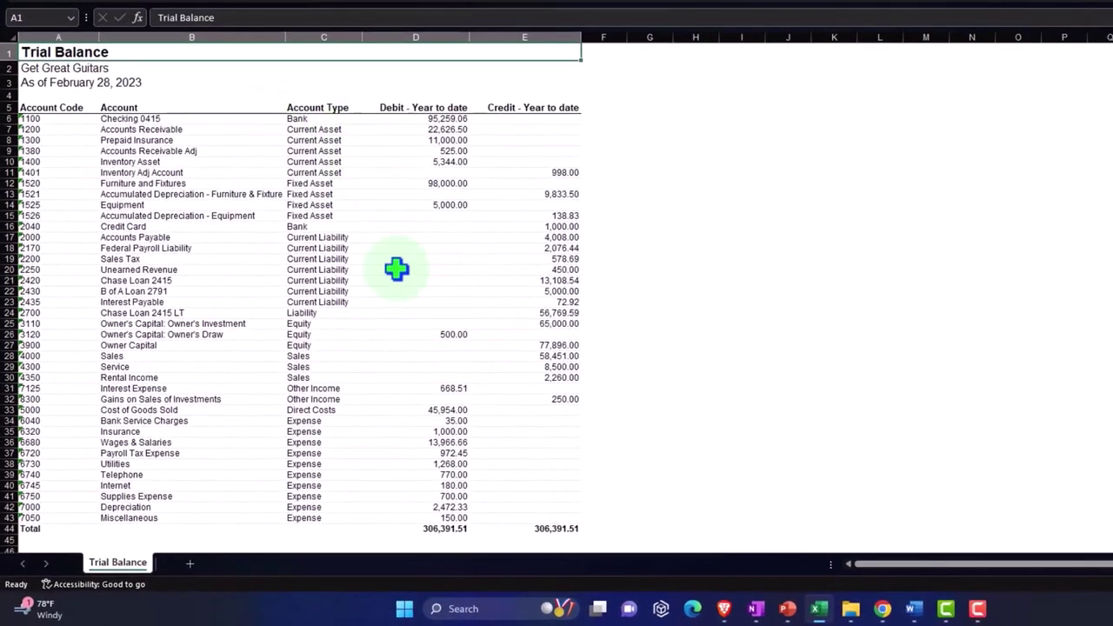
# - Duplicate the Trial Balance sheet and switch to the Trial Balance (2) copy
pyautogui.click(249, 375)
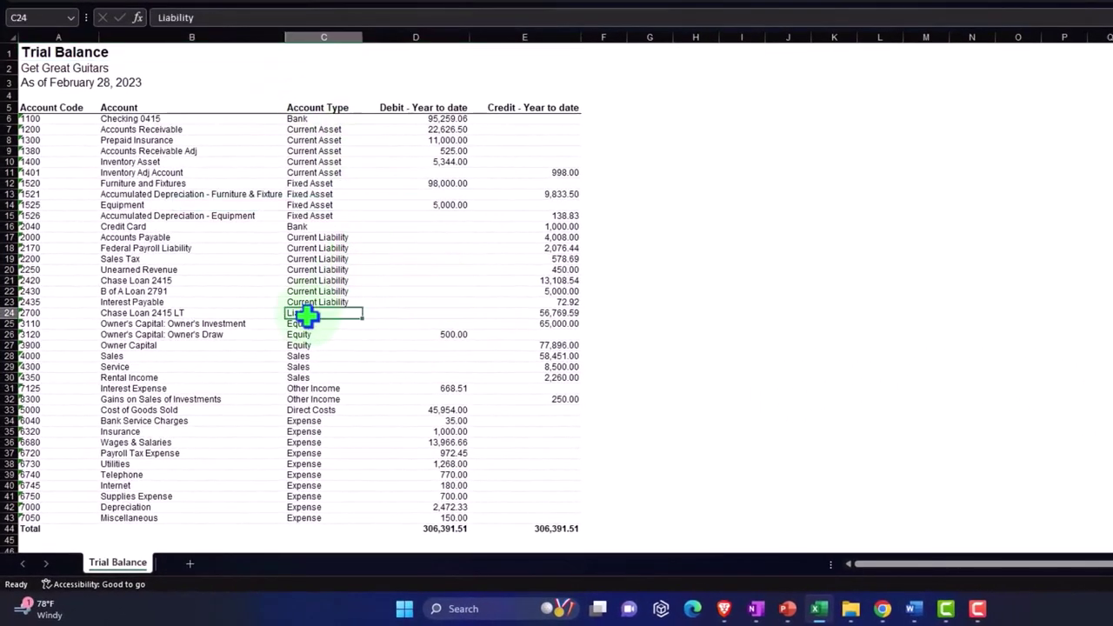
pyautogui.scroll(5, 308, 317)
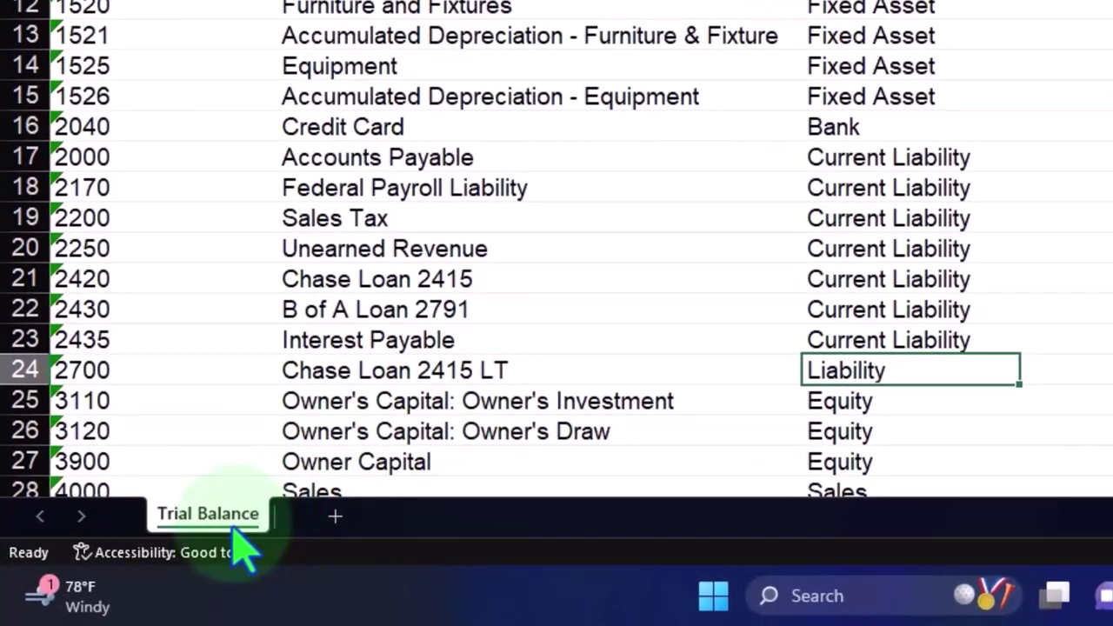
pyautogui.moveTo(234, 528); pyautogui.dragTo(280, 516)
pyautogui.click(246, 523)
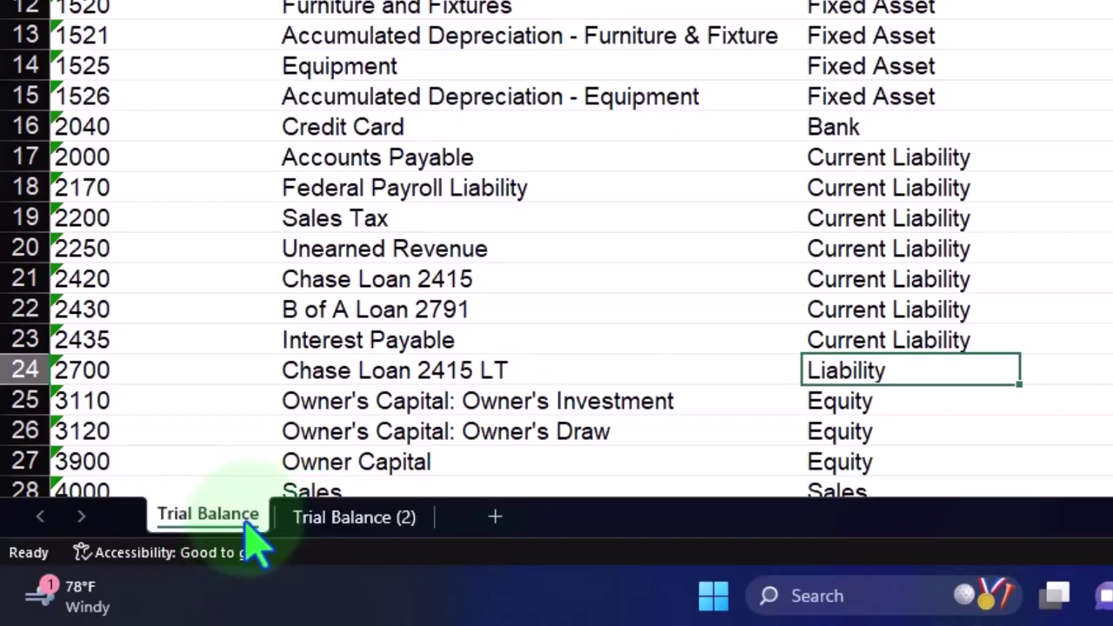
pyautogui.click(348, 518)
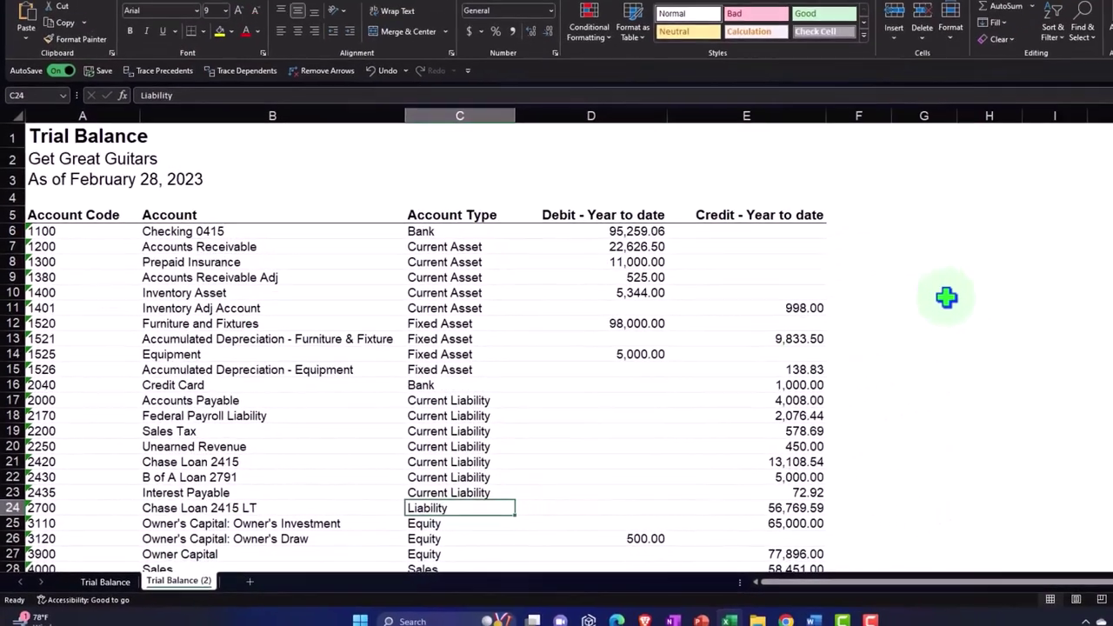
pyautogui.click(929, 295)
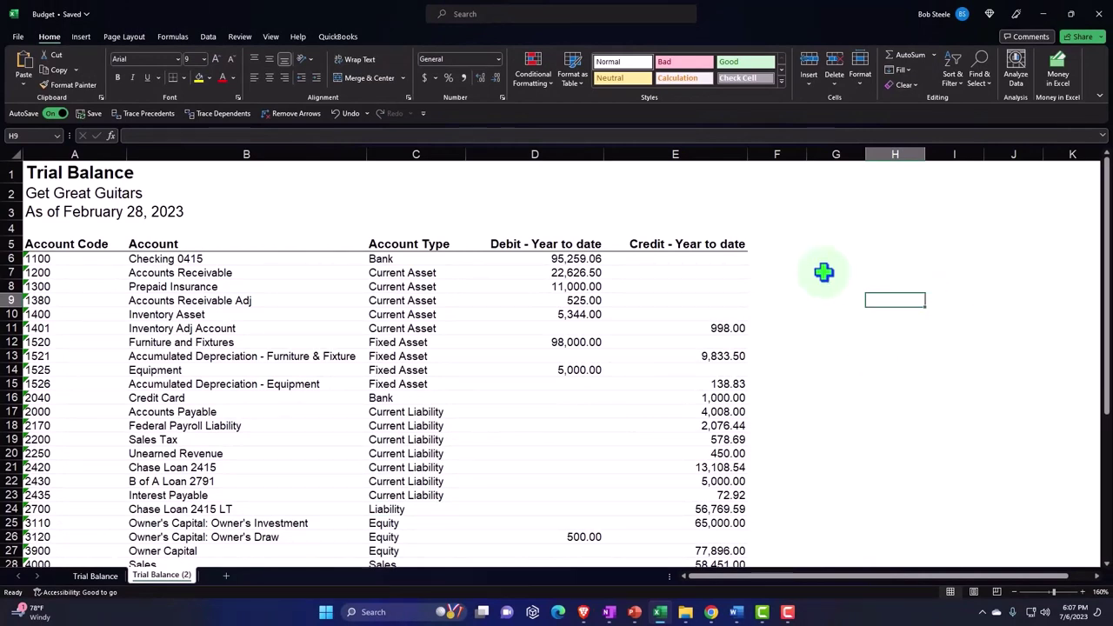
# - Format Painter a blank cell over the whole sheet to clear its old formatting
pyautogui.click(399, 276)
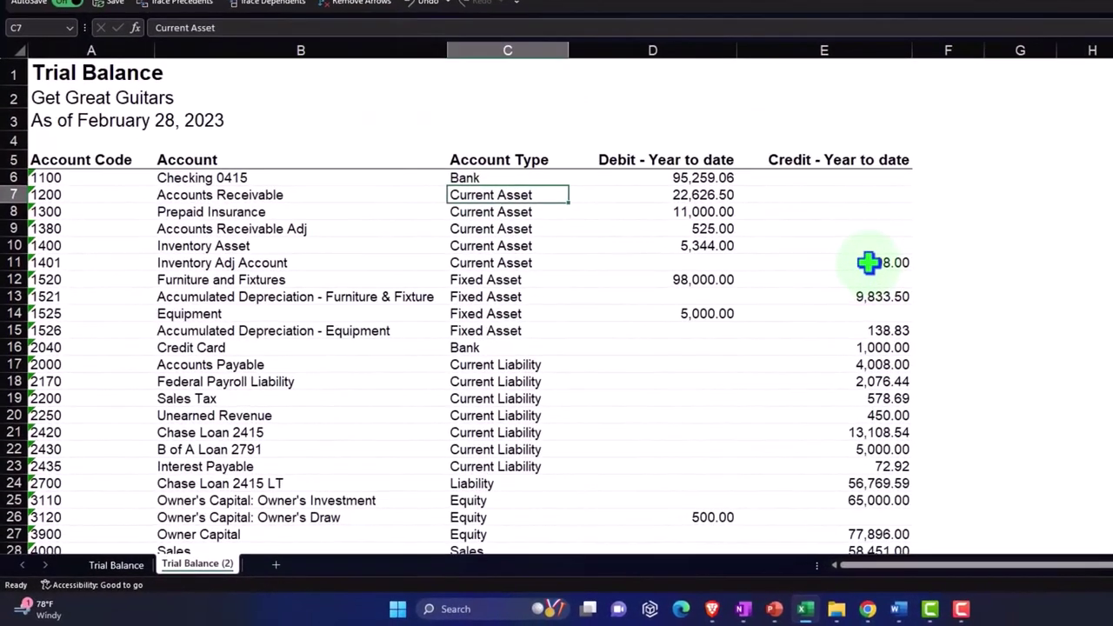
pyautogui.click(712, 329)
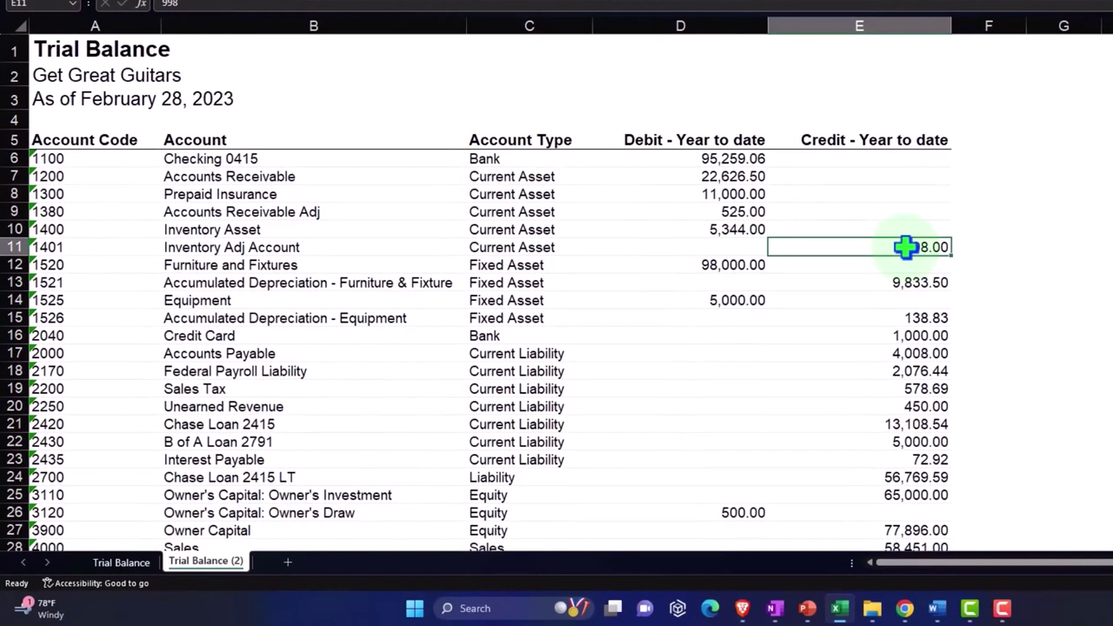
pyautogui.click(876, 140)
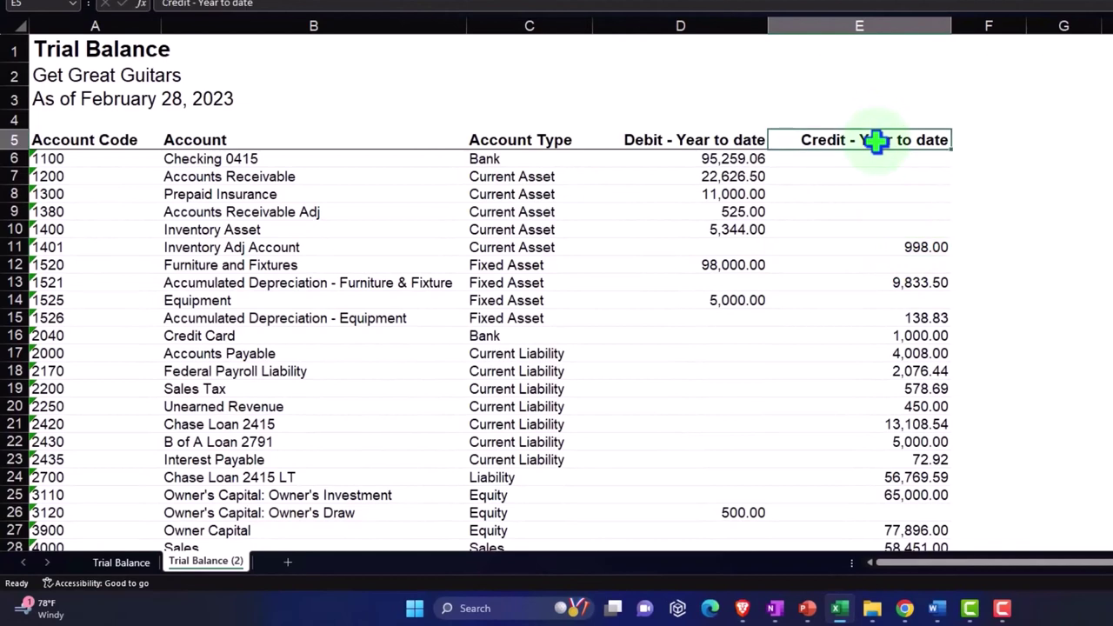
pyautogui.click(1076, 188)
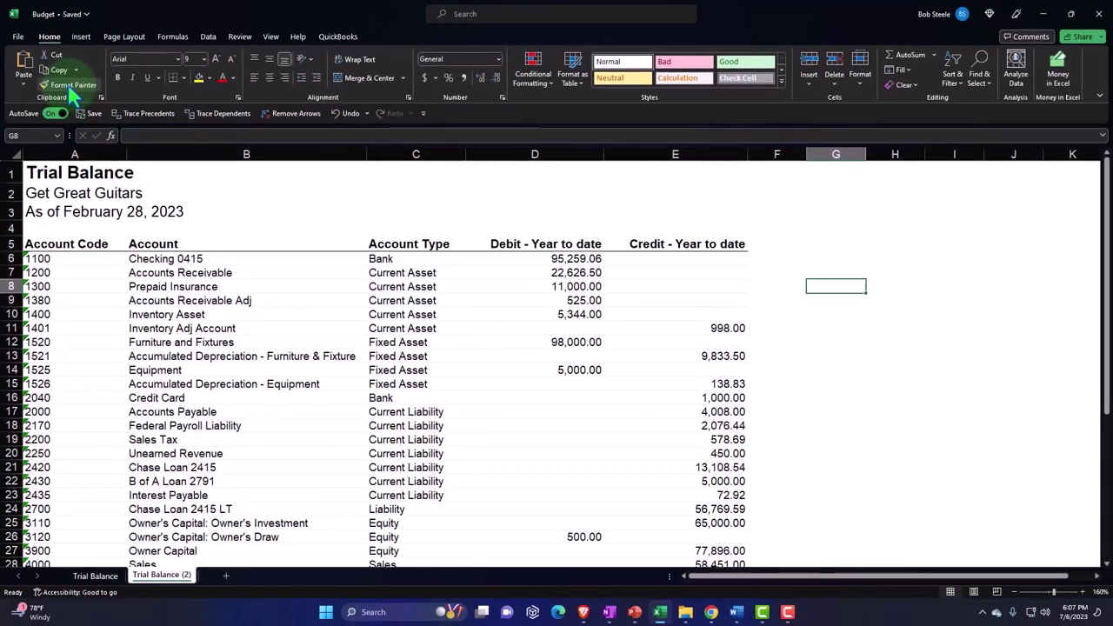
pyautogui.click(70, 87)
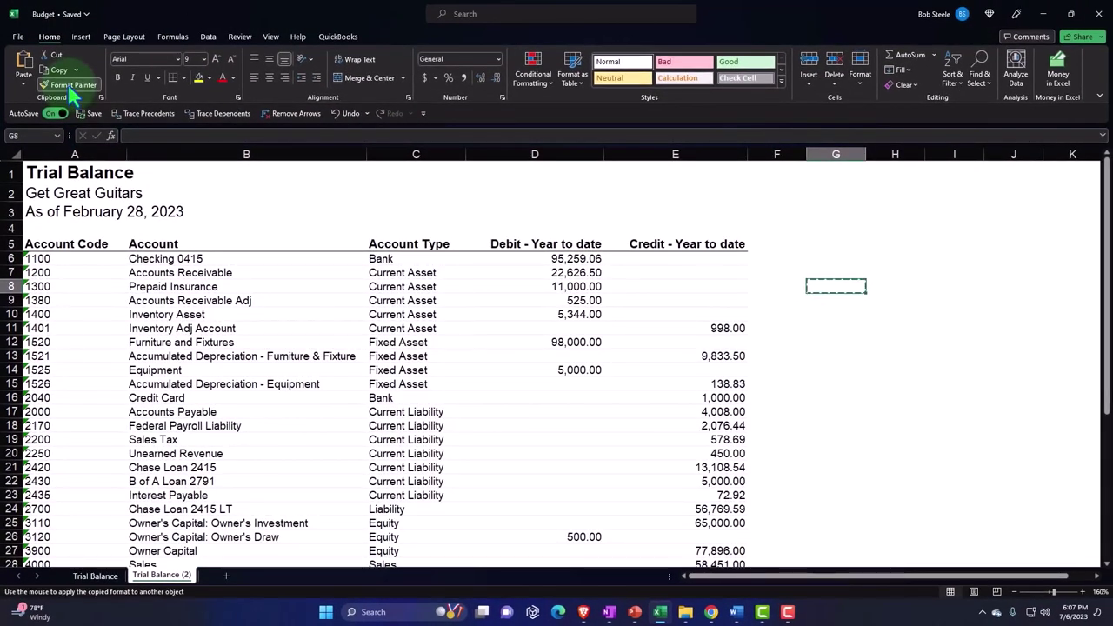
pyautogui.click(14, 153)
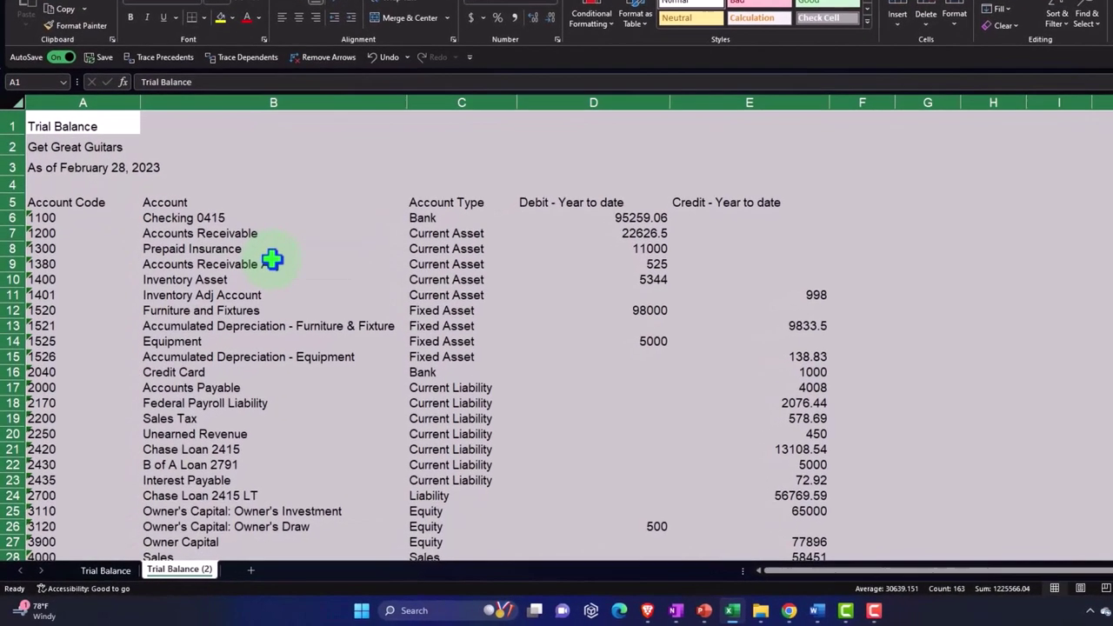
# - Format the cells as Currency with symbol None and 0 decimal places
pyautogui.rightClick(278, 234)
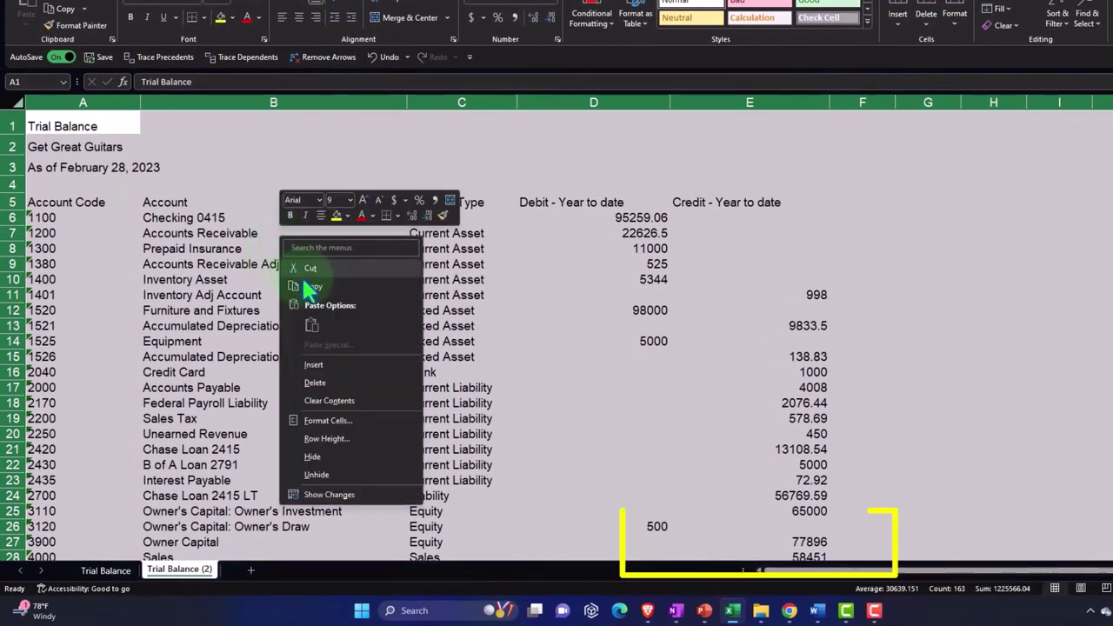
pyautogui.click(332, 421)
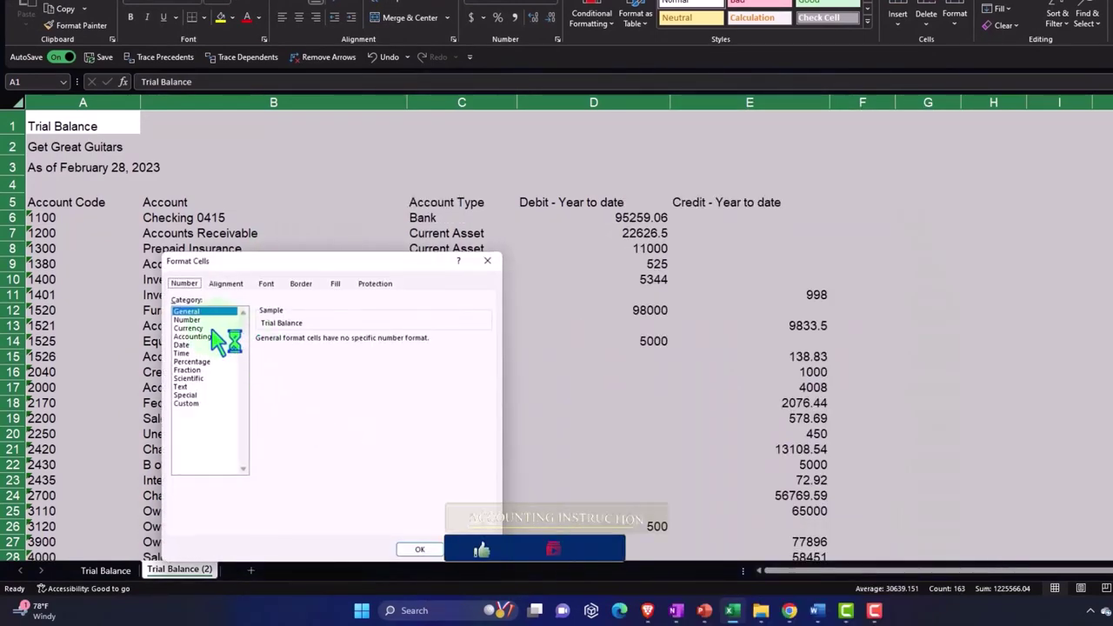
pyautogui.click(202, 328)
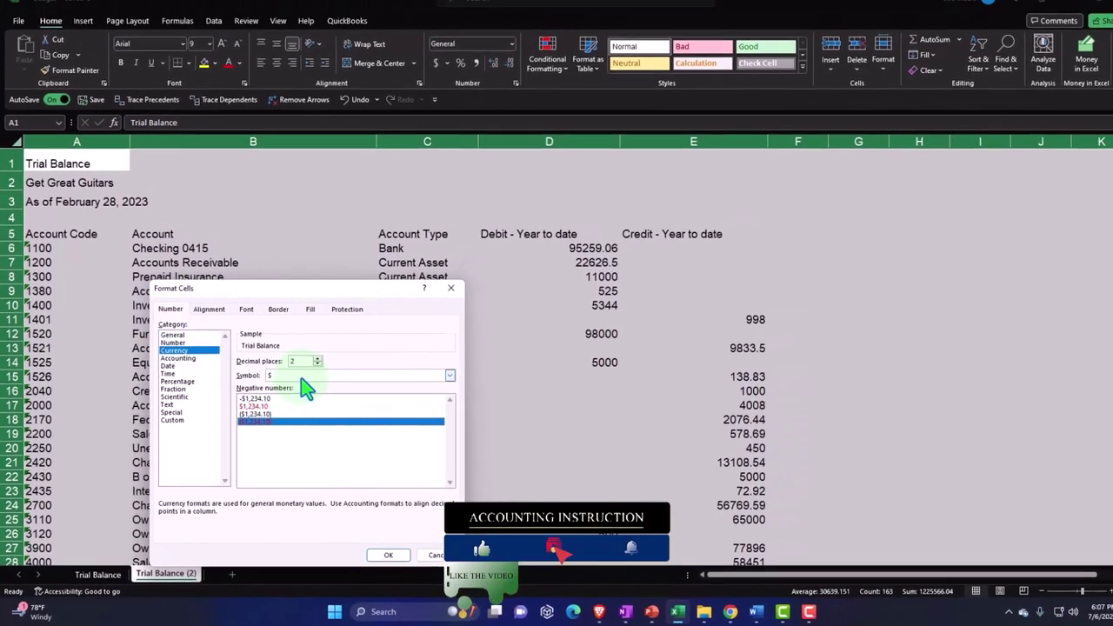
pyautogui.click(323, 356)
pyautogui.click(294, 391)
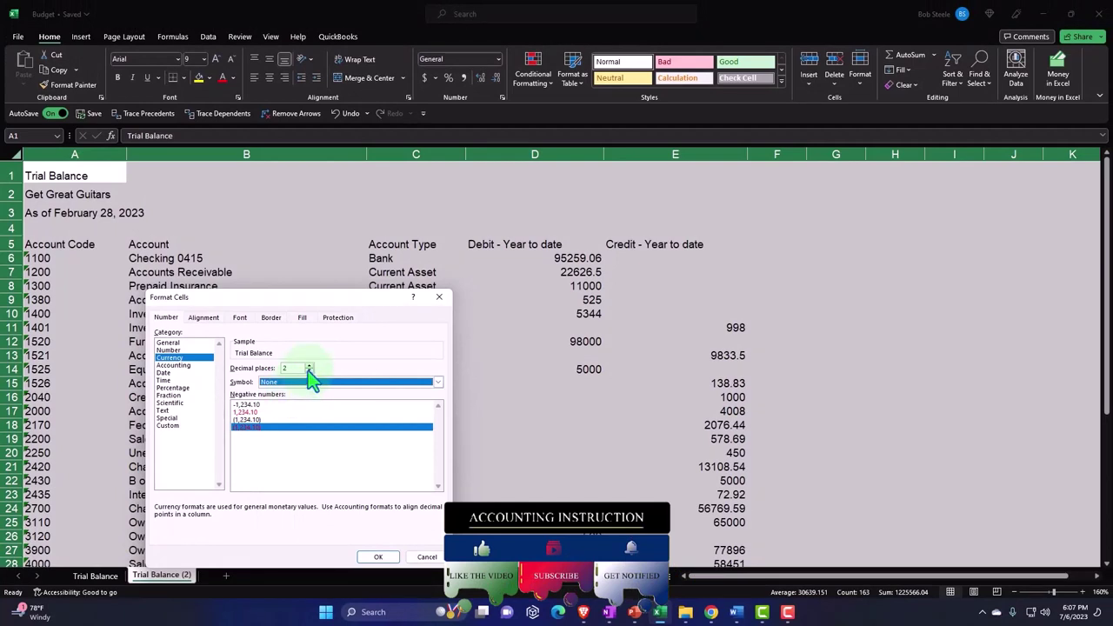
pyautogui.click(309, 371)
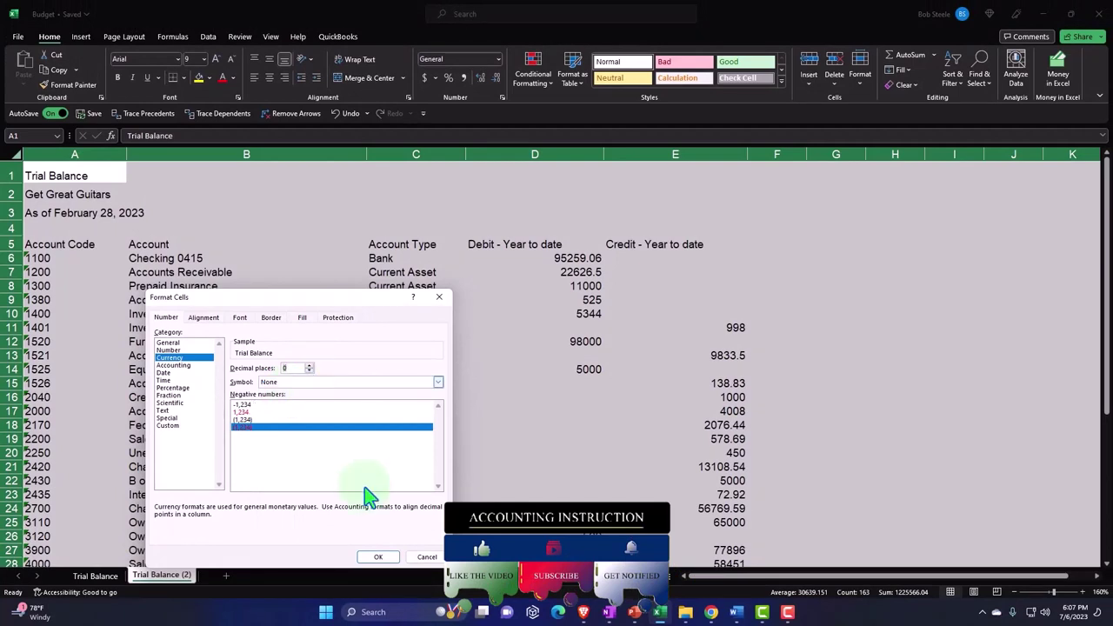
pyautogui.click(379, 557)
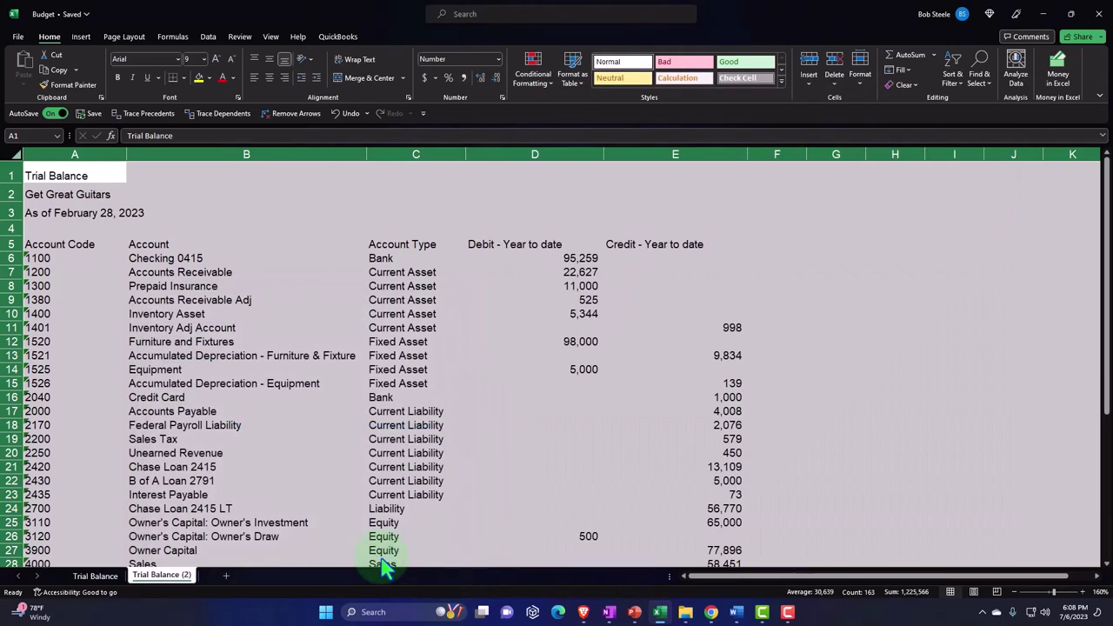
pyautogui.click(532, 459)
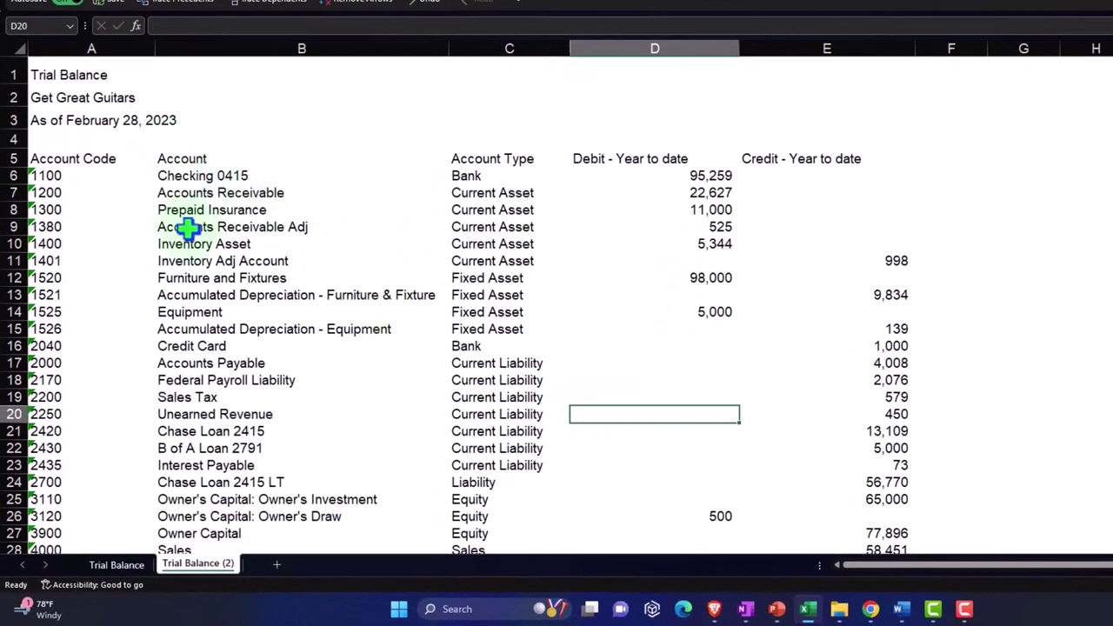
pyautogui.scroll(1, 195, 236)
pyautogui.scroll(2, 199, 248)
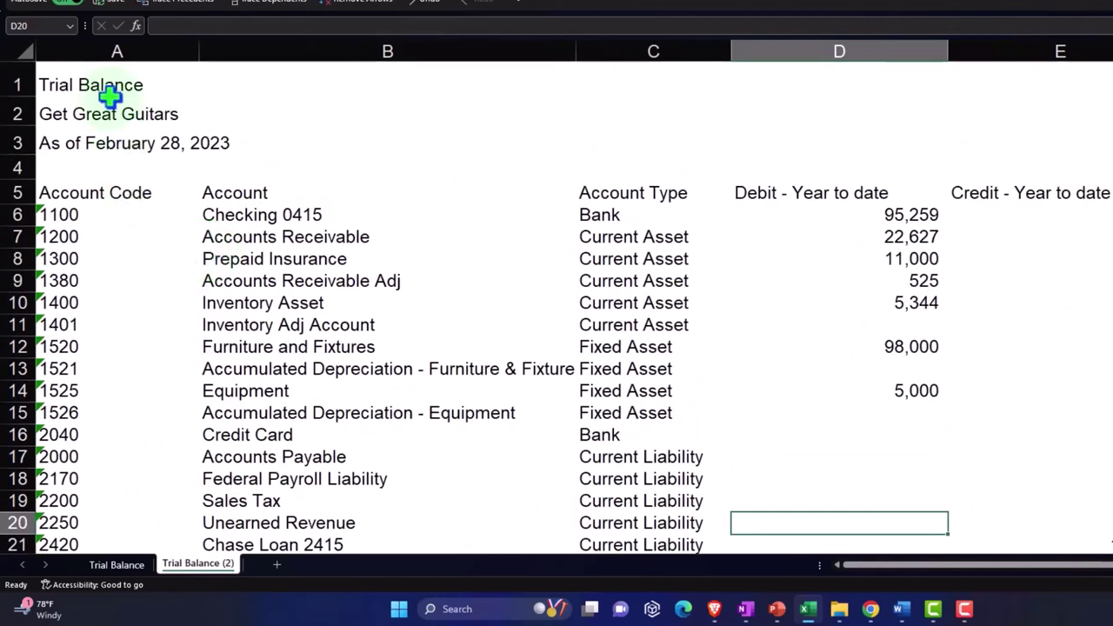
pyautogui.moveTo(109, 90); pyautogui.dragTo(95, 145)
pyautogui.scroll(-1, 112, 219)
pyautogui.scroll(-7, 112, 218)
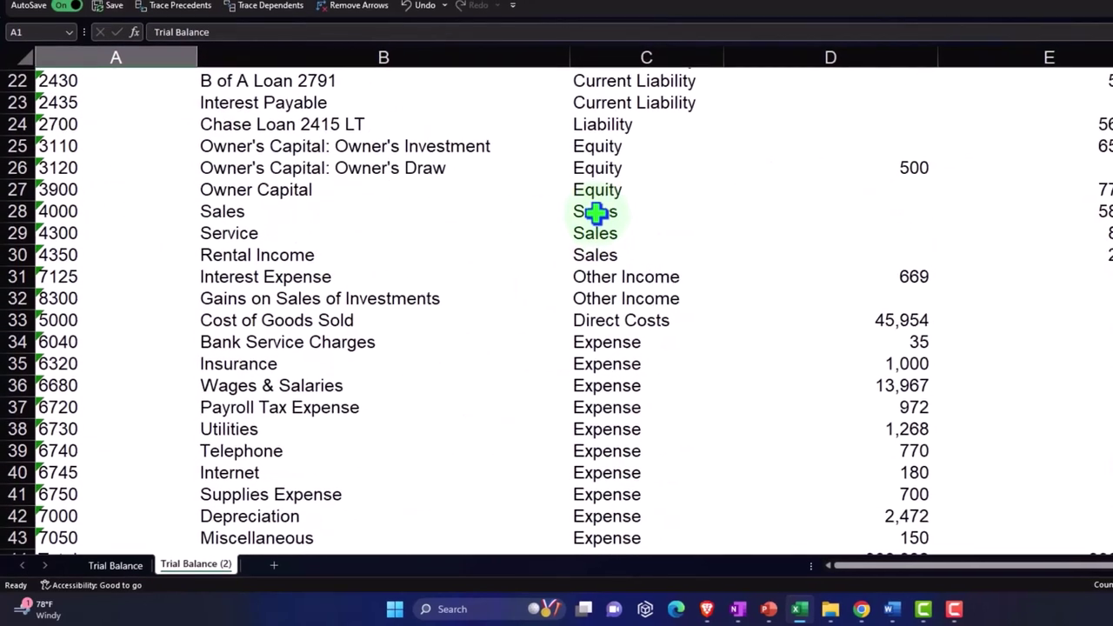
pyautogui.click(598, 212)
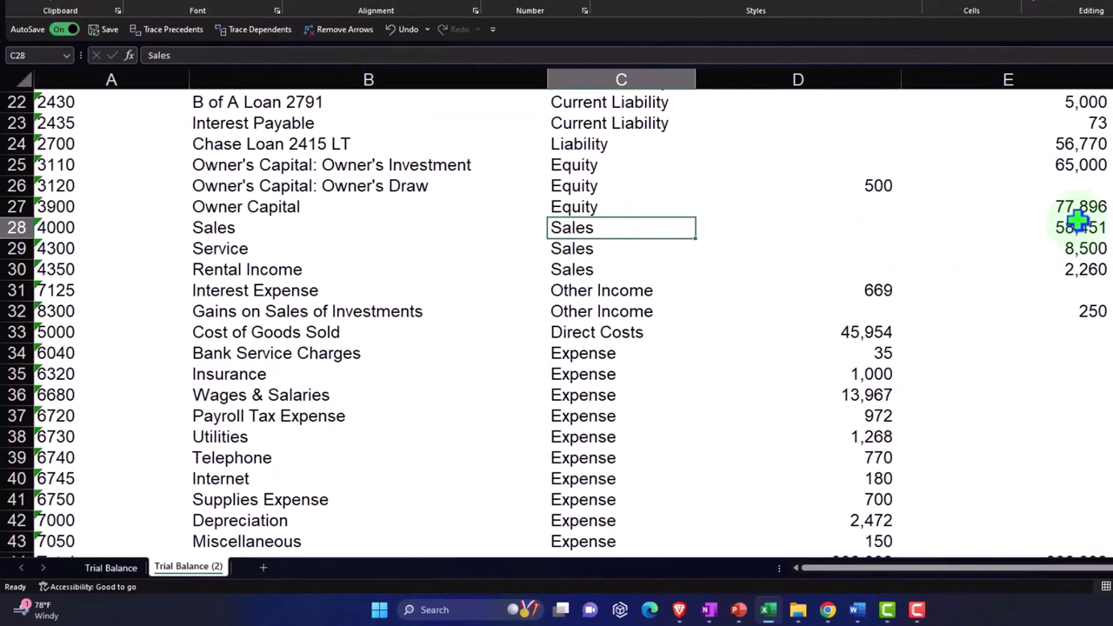
pyautogui.moveTo(1078, 208); pyautogui.dragTo(1071, 388)
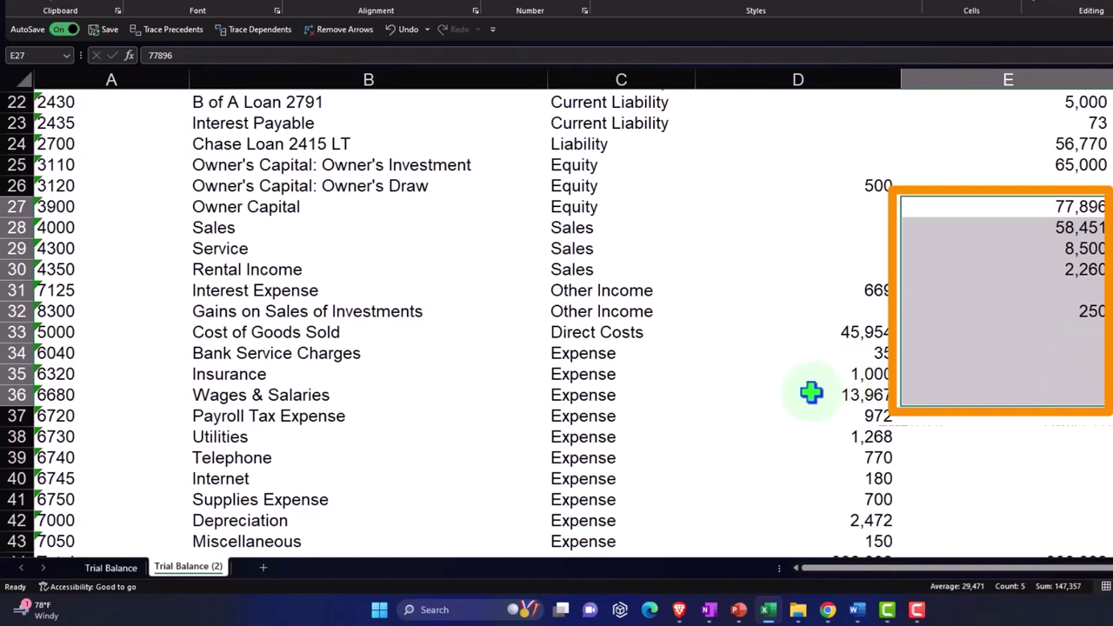
pyautogui.scroll(7, 808, 395)
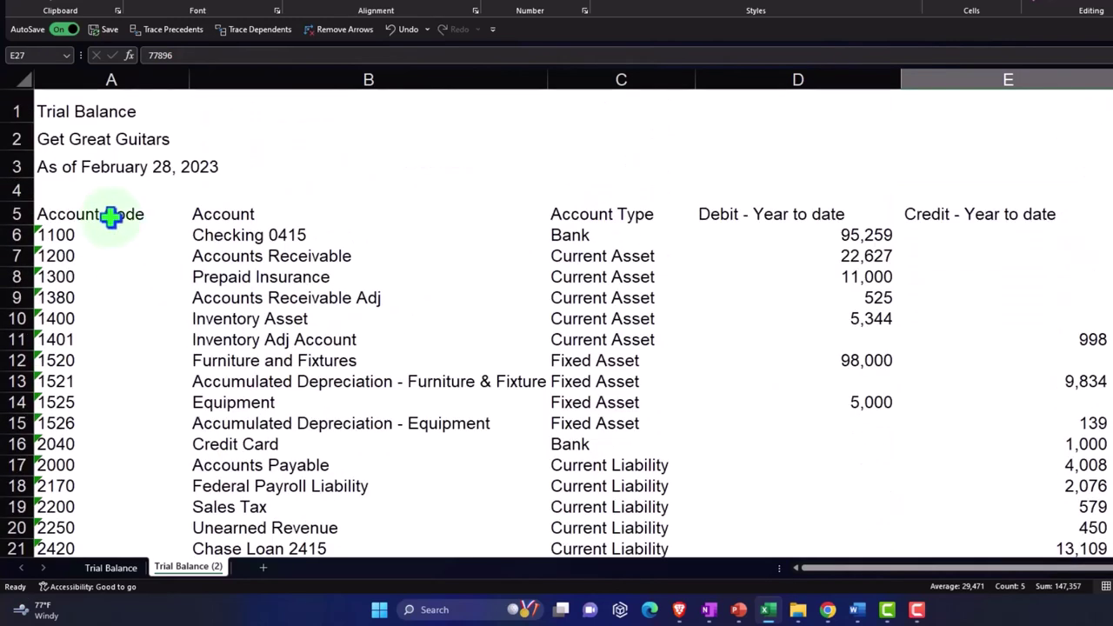
# - Delete the Trial Balance title and column heading rows at the top of the sheet
pyautogui.click(12, 106)
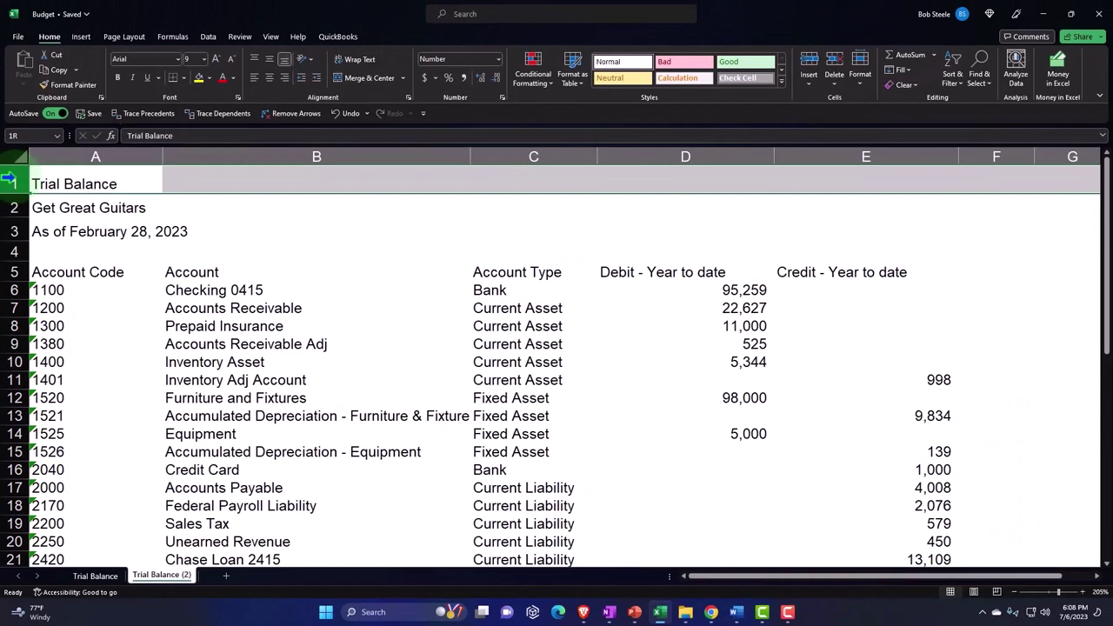
pyautogui.moveTo(9, 179); pyautogui.dragTo(16, 262)
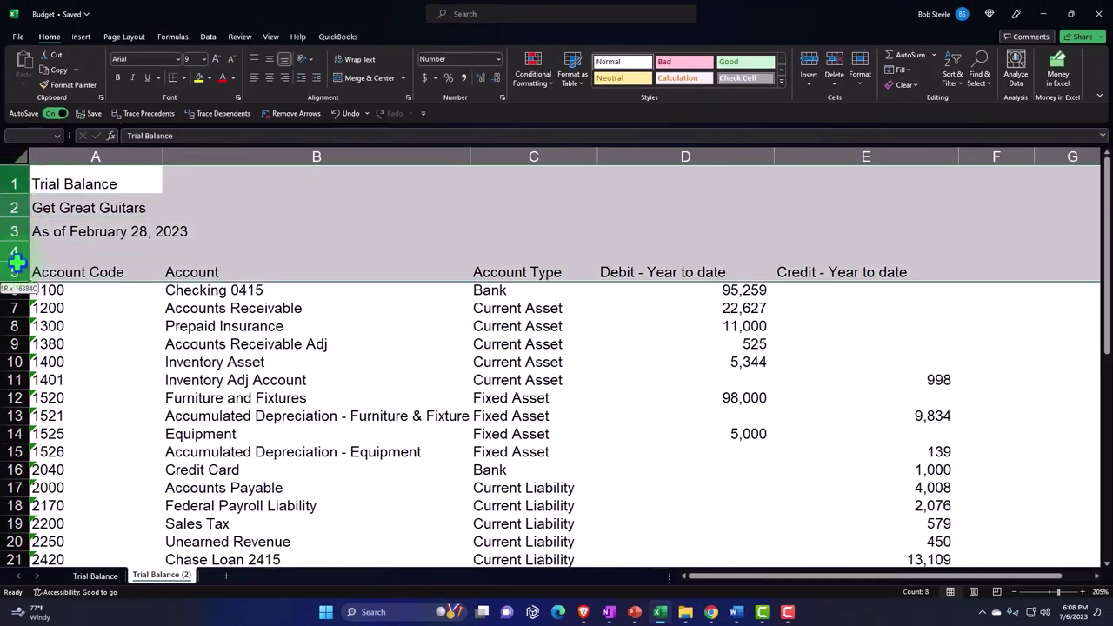
pyautogui.moveTo(15, 262); pyautogui.dragTo(16, 263)
pyautogui.rightClick(247, 223)
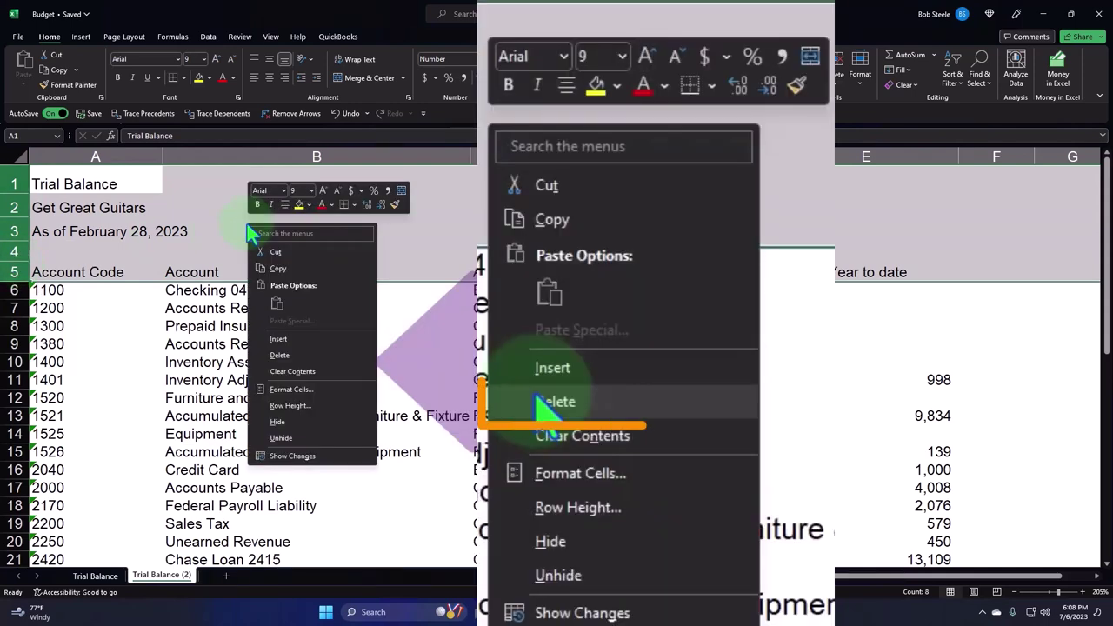
pyautogui.click(278, 356)
# - Locate where the equity accounts end and the 4000 Sales row (58,451) begins
pyautogui.click(268, 352)
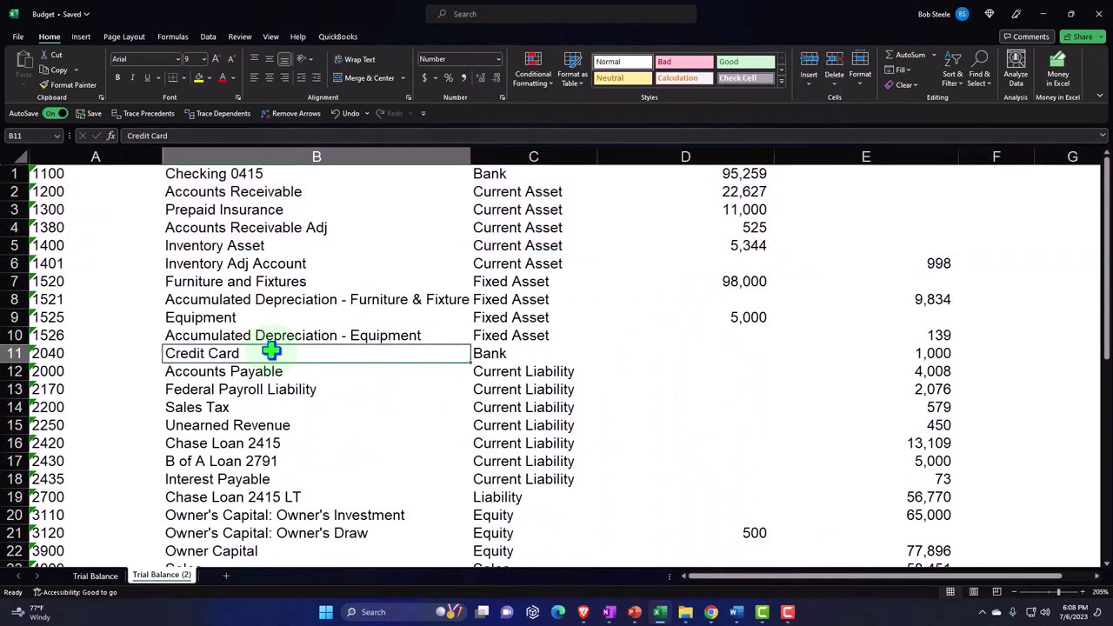
pyautogui.scroll(-4, 250, 388)
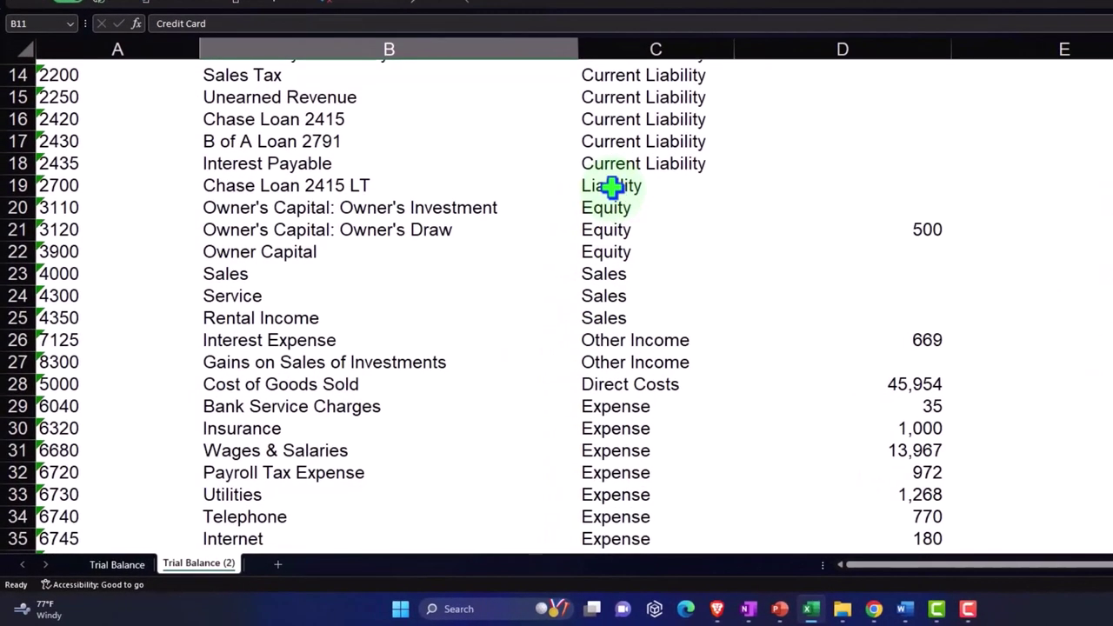
pyautogui.click(561, 218)
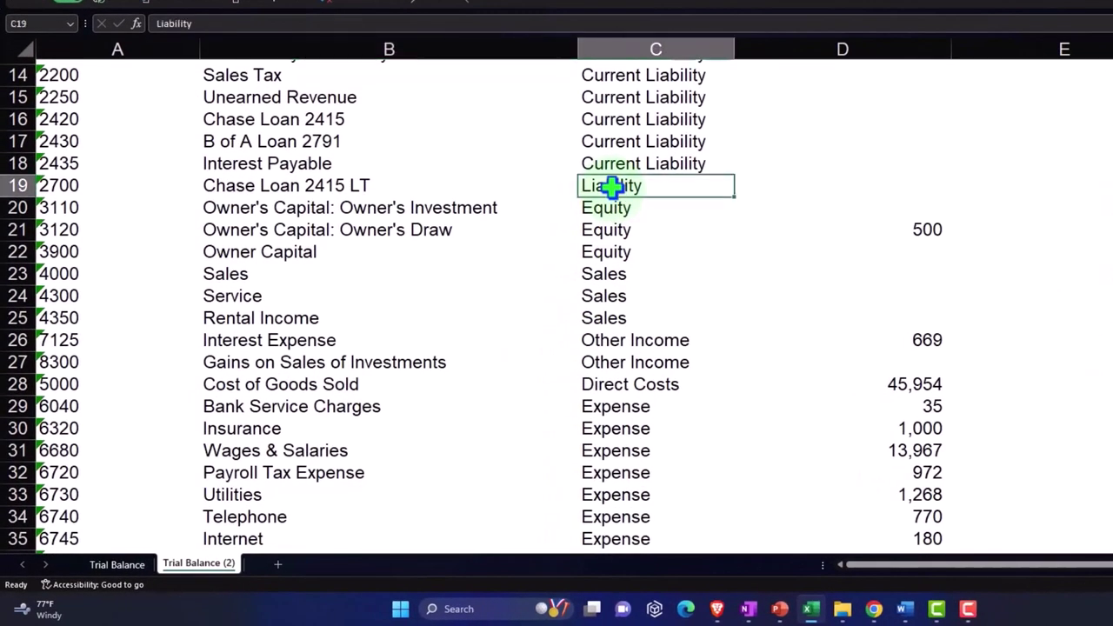
pyautogui.click(606, 251)
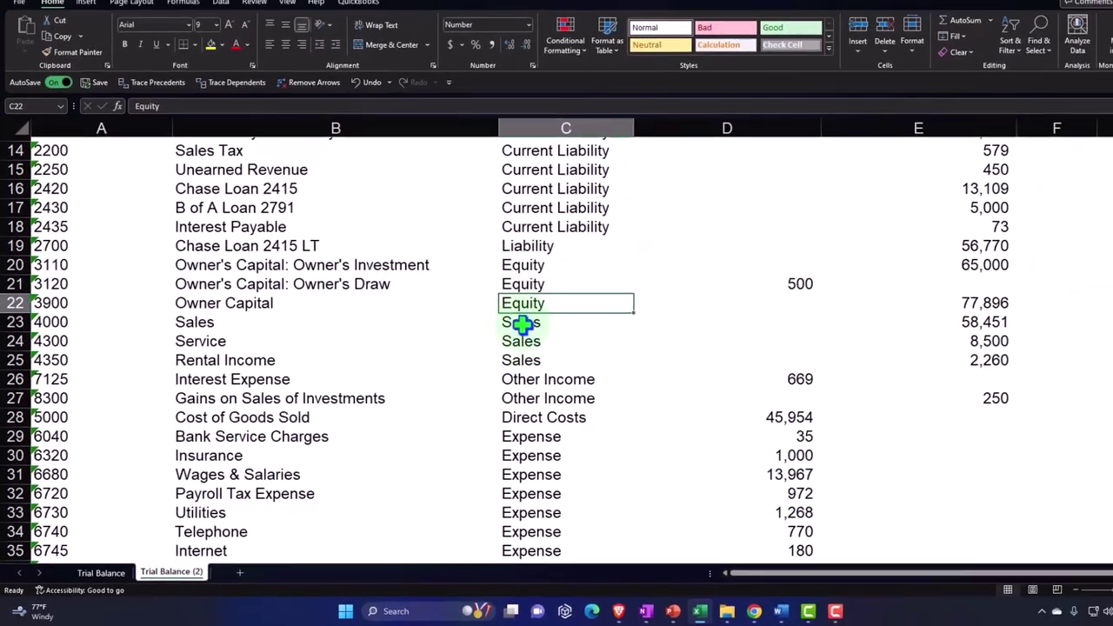
pyautogui.moveTo(609, 274); pyautogui.dragTo(893, 273)
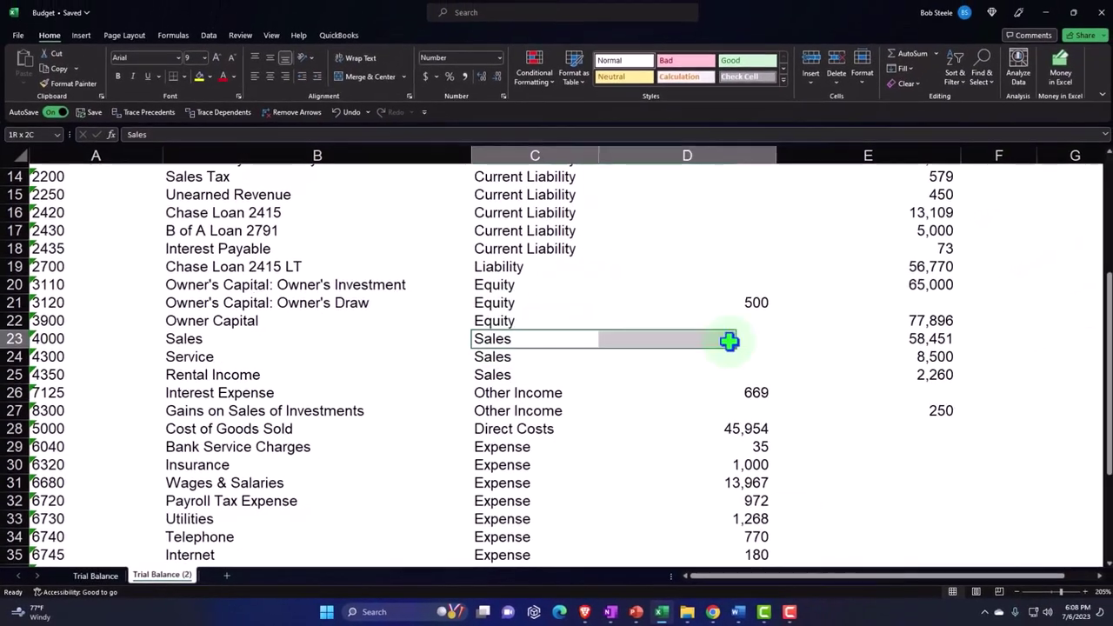
pyautogui.moveTo(728, 341); pyautogui.dragTo(899, 340)
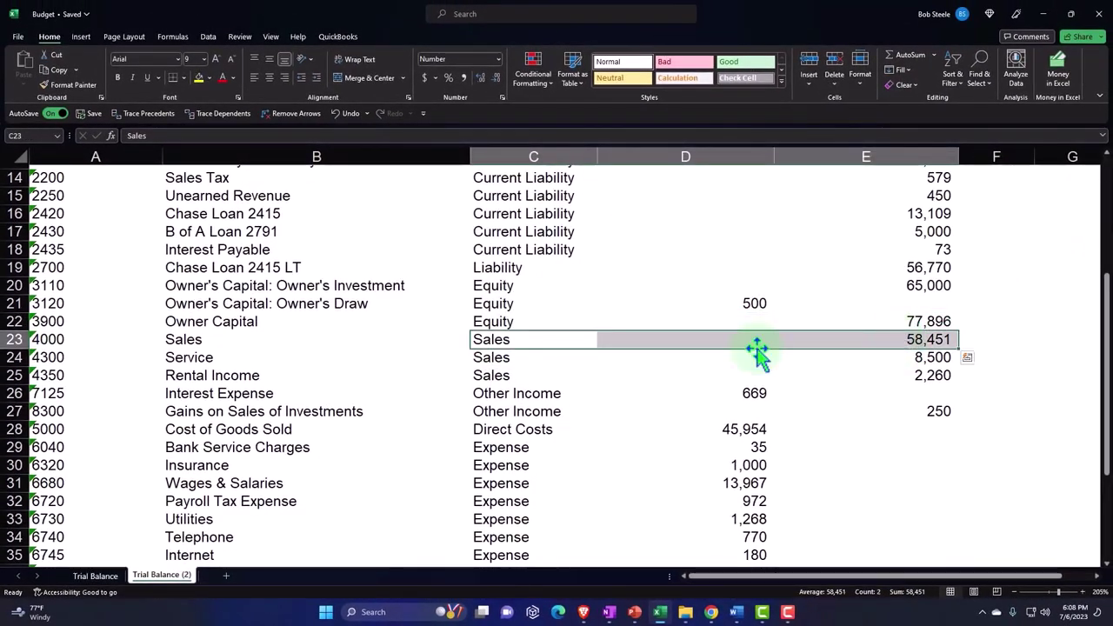
pyautogui.moveTo(48, 339); pyautogui.dragTo(190, 339)
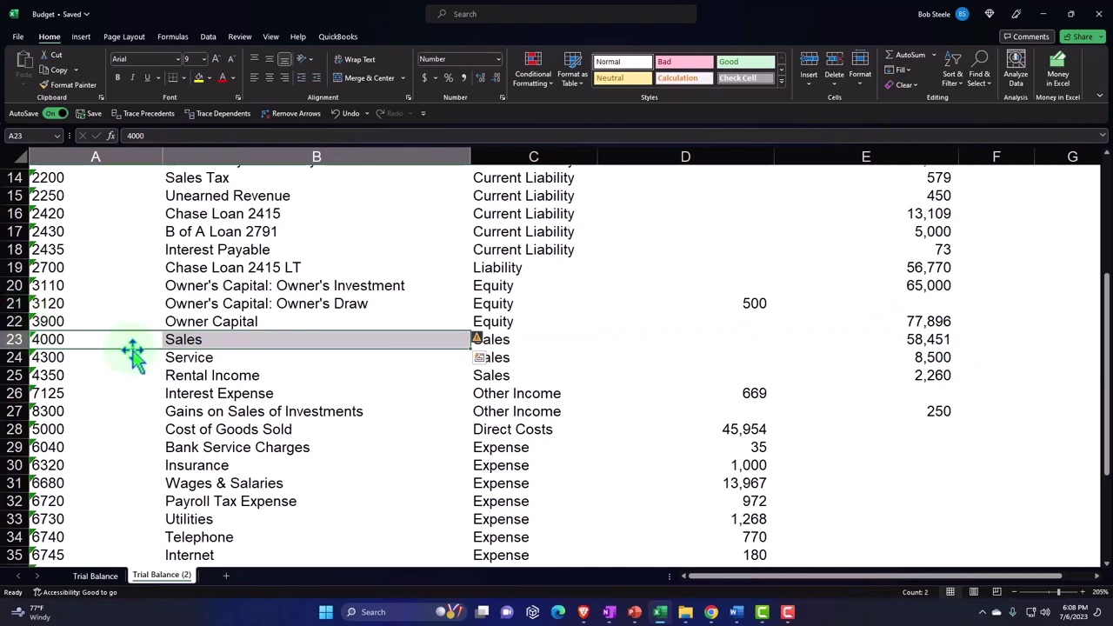
# - Delete balance sheet rows 1–22 so Sales becomes row 1
pyautogui.scroll(1, 137, 357)
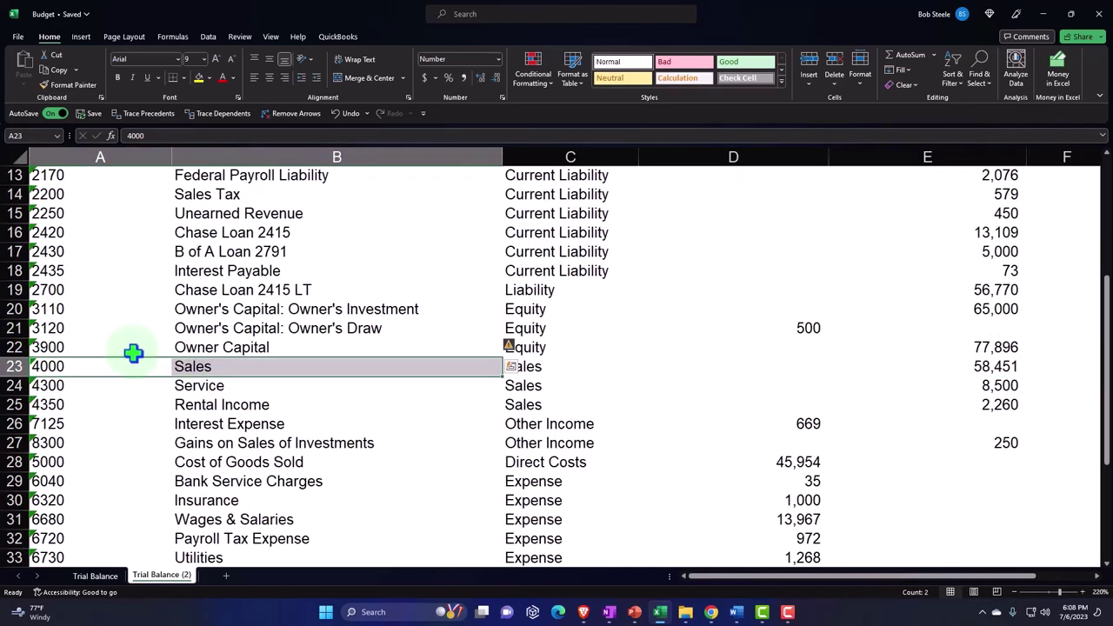
pyautogui.click(8, 352)
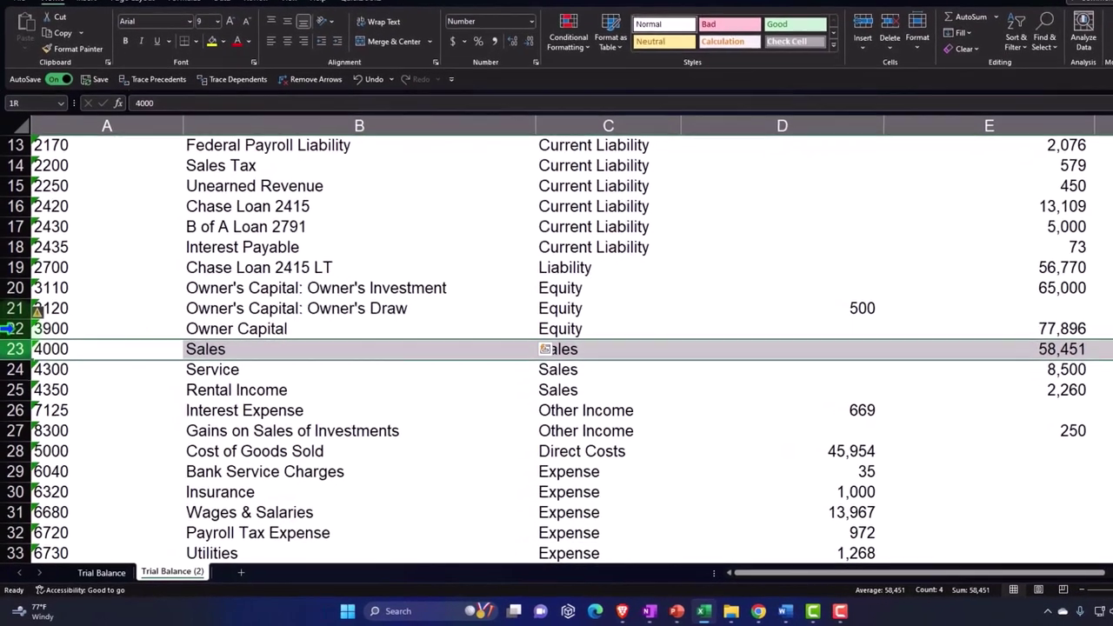
pyautogui.click(221, 426)
pyautogui.click(15, 323)
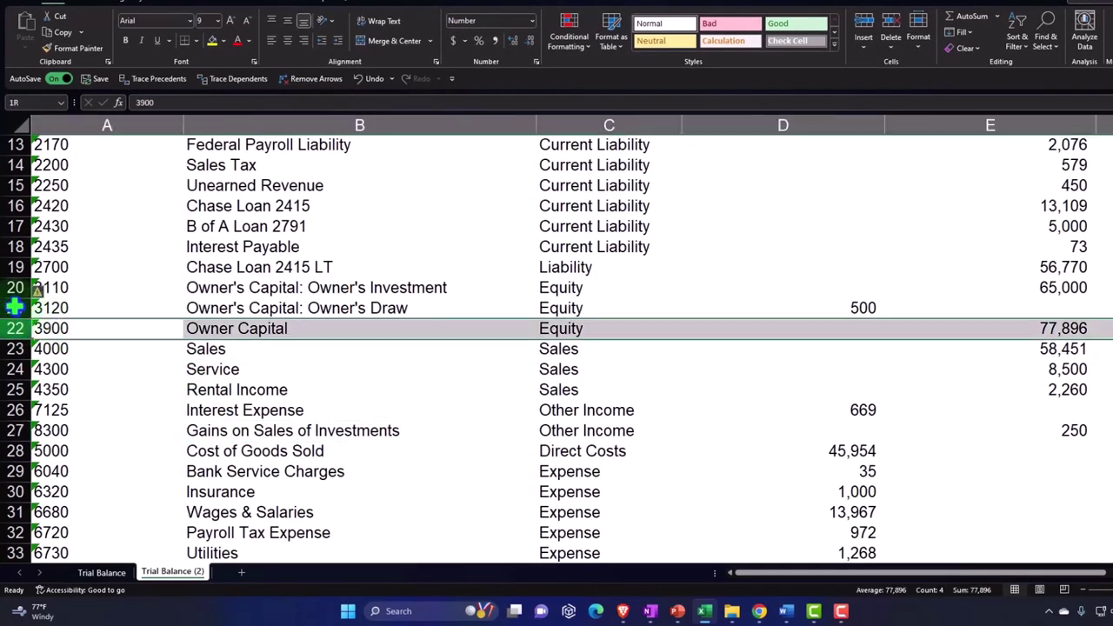
pyautogui.moveTo(15, 308); pyautogui.dragTo(4, 80)
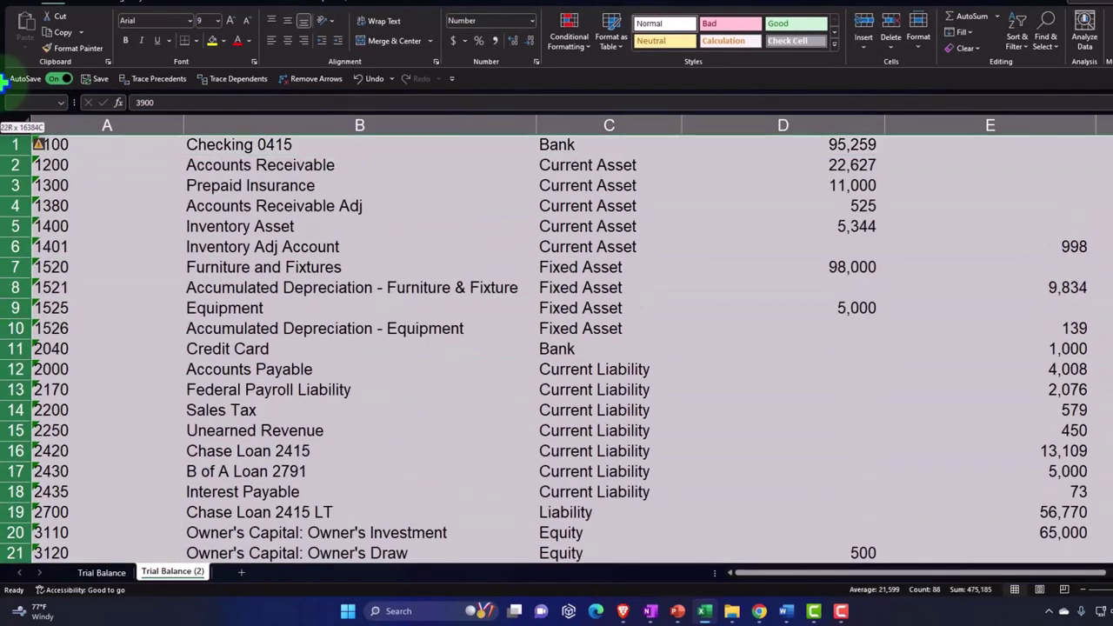
pyautogui.rightClick(202, 191)
pyautogui.click(247, 320)
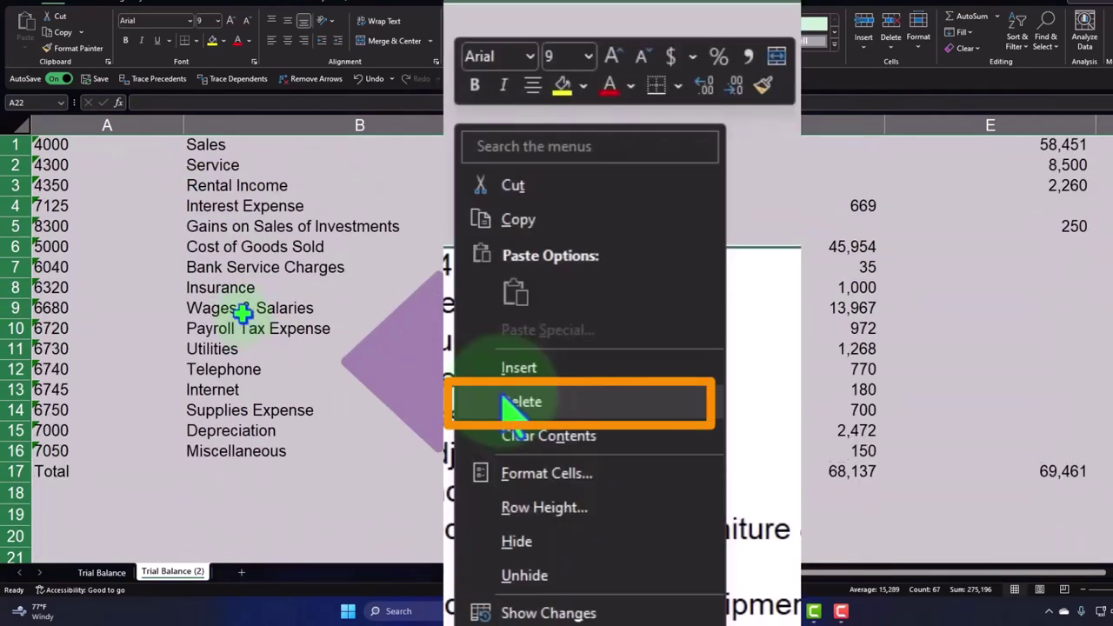
pyautogui.click(347, 454)
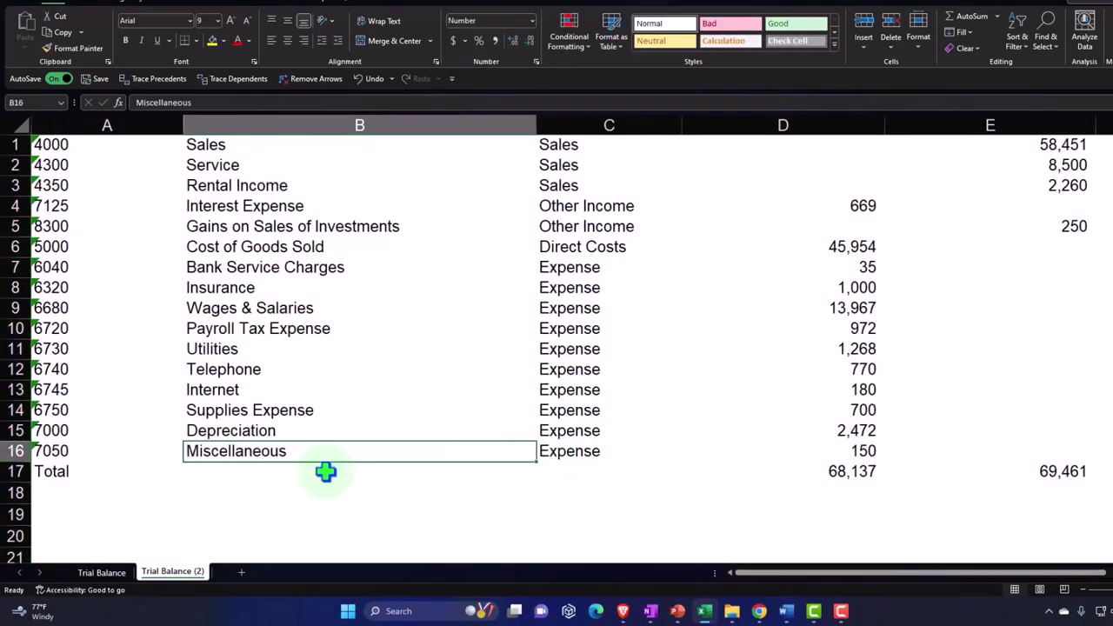
# - Delete the Total row (row 17) below 7050 Miscellaneous
pyautogui.click(81, 474)
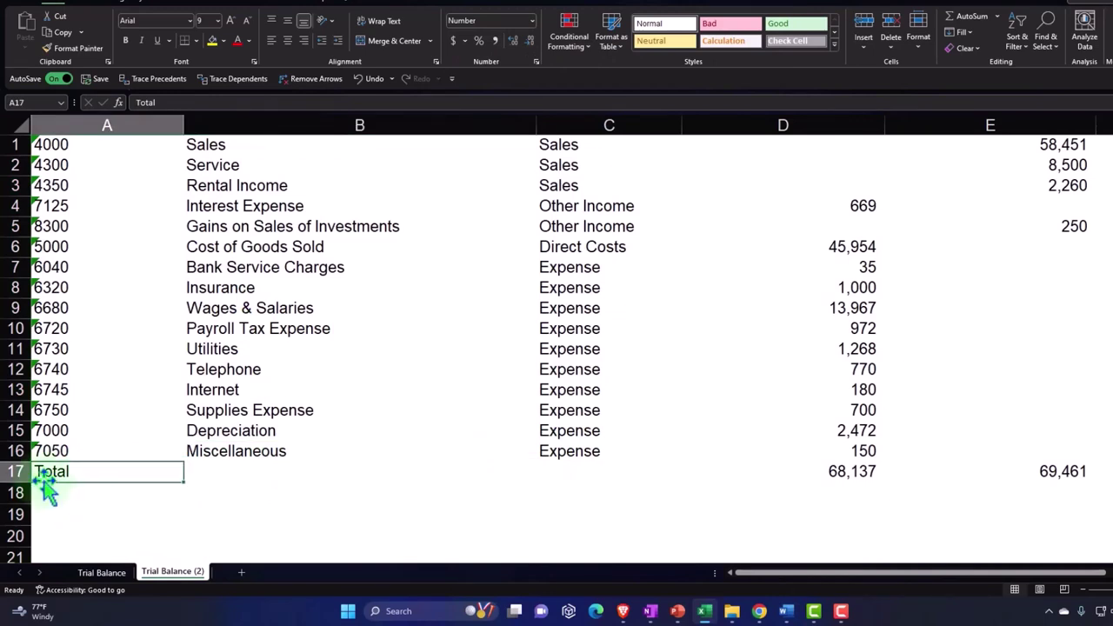
pyautogui.click(15, 471)
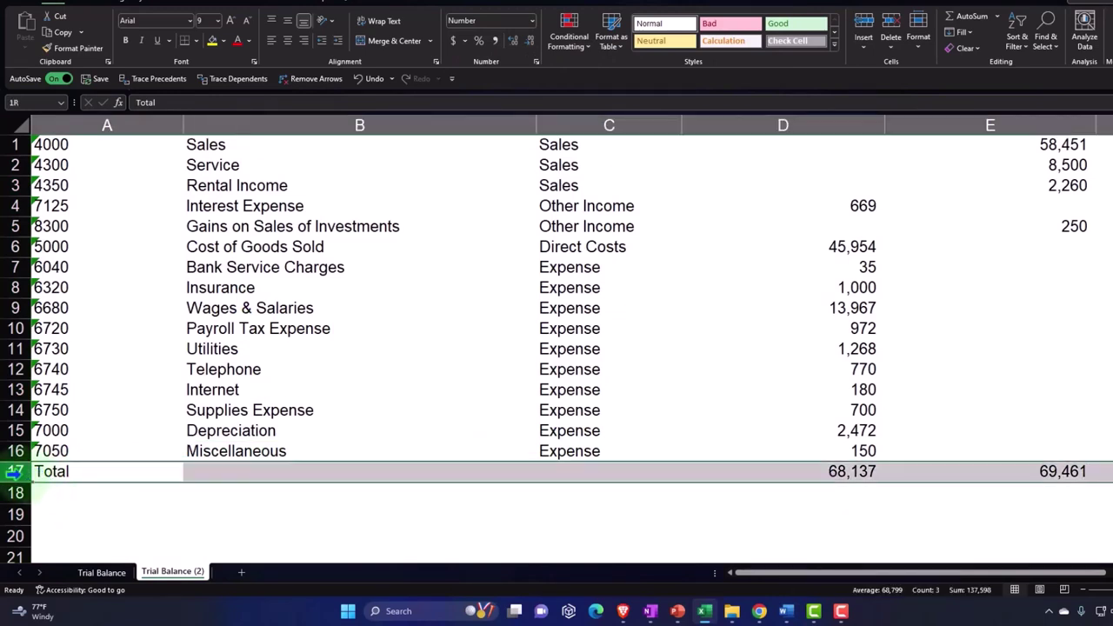
pyautogui.rightClick(256, 485)
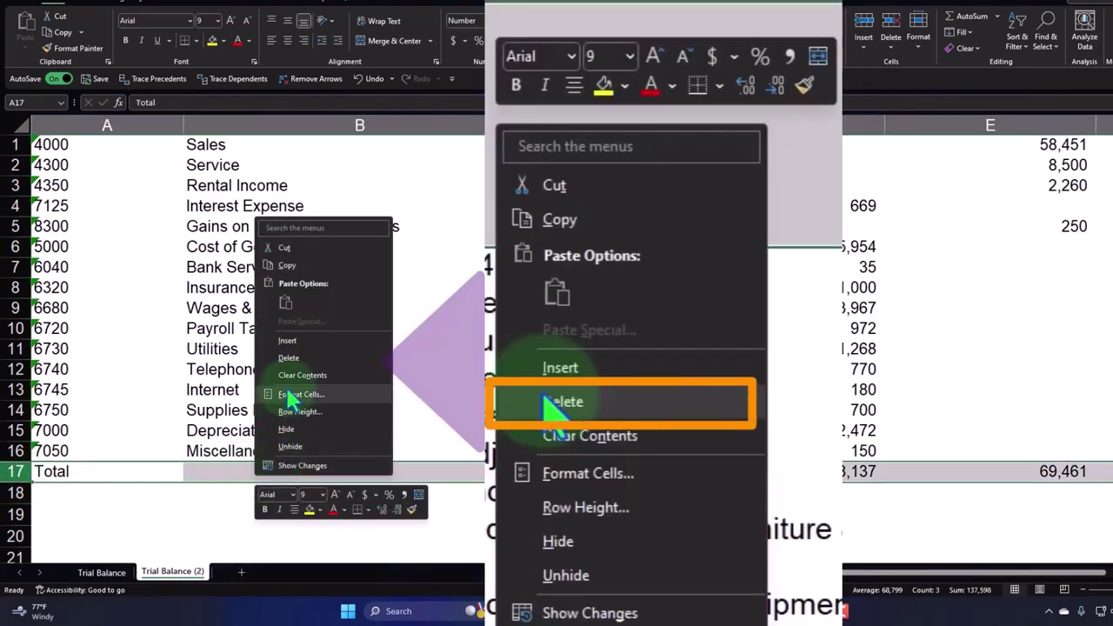
pyautogui.click(288, 357)
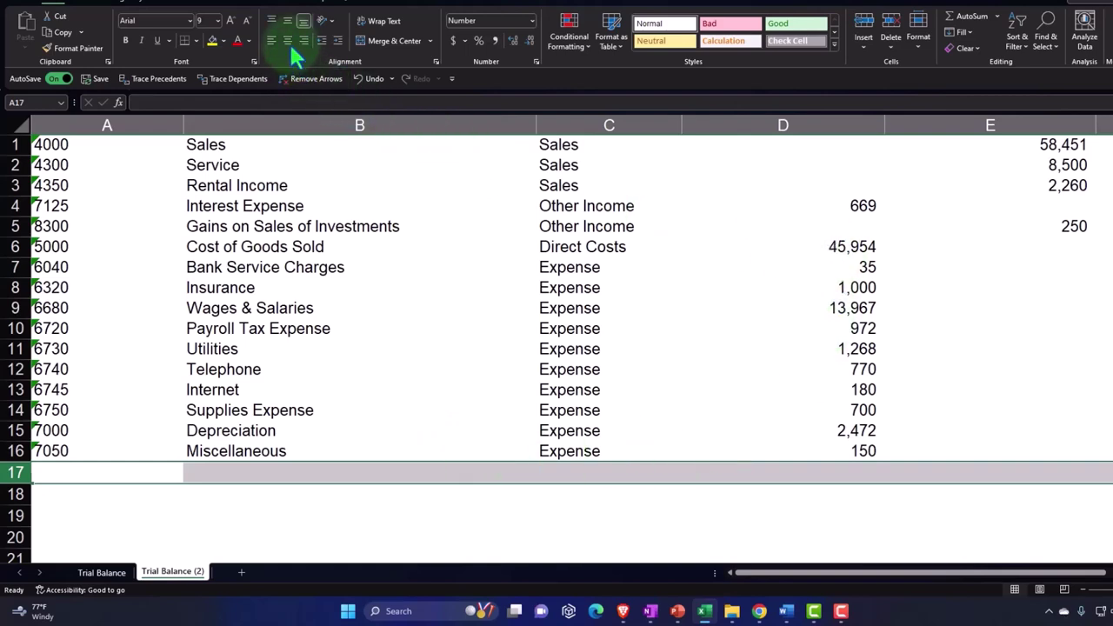
# - Turn on gridline viewing from the Page Layout settings
pyautogui.click(141, 9)
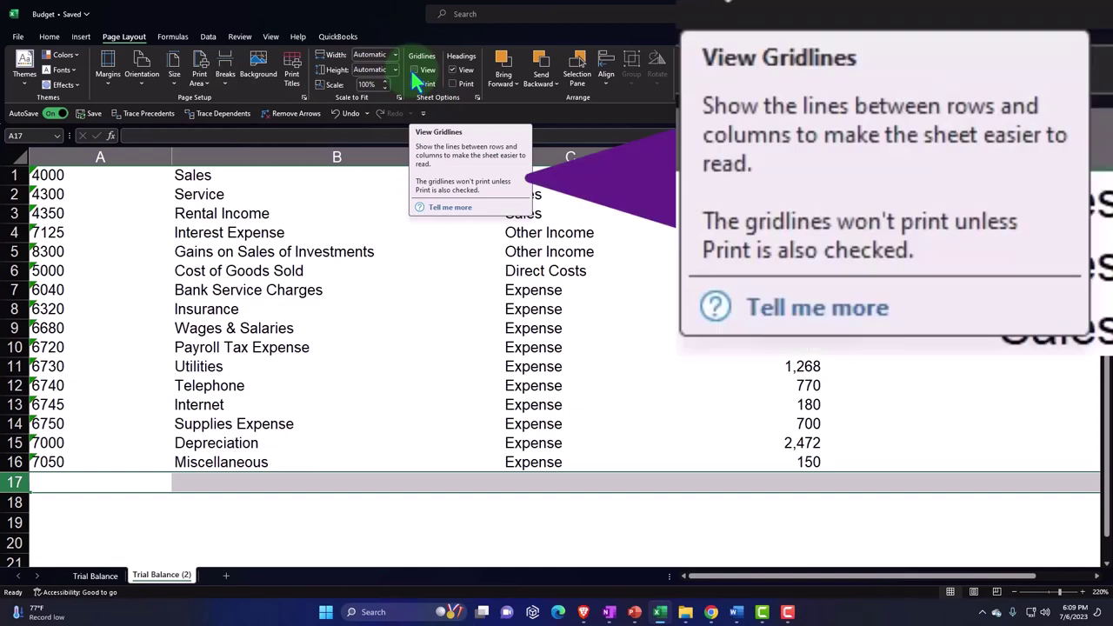
pyautogui.click(414, 70)
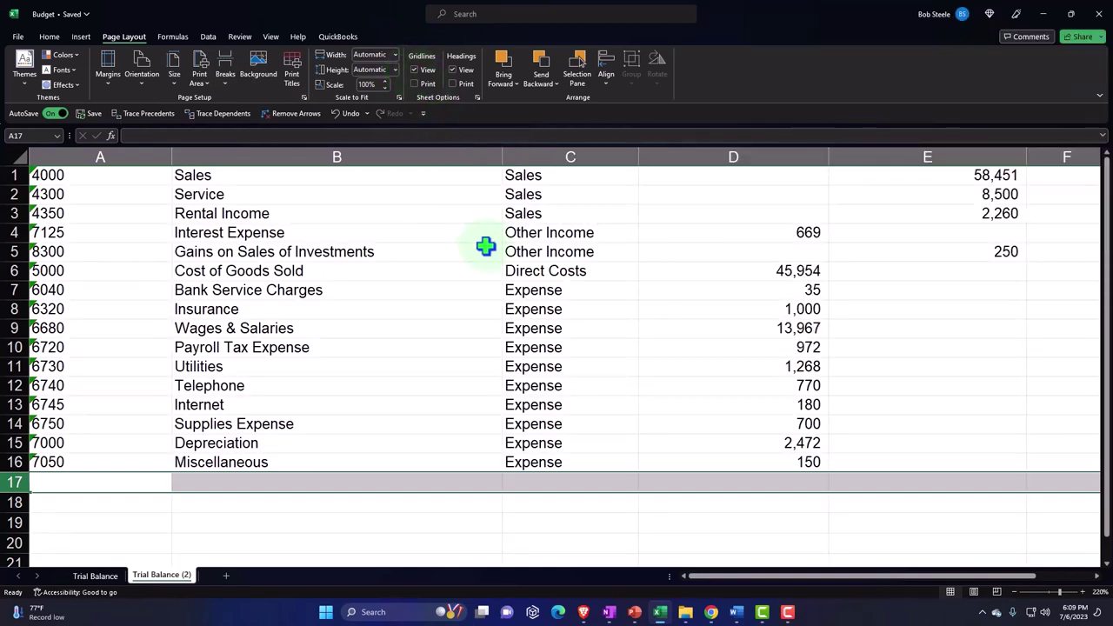
pyautogui.click(486, 248)
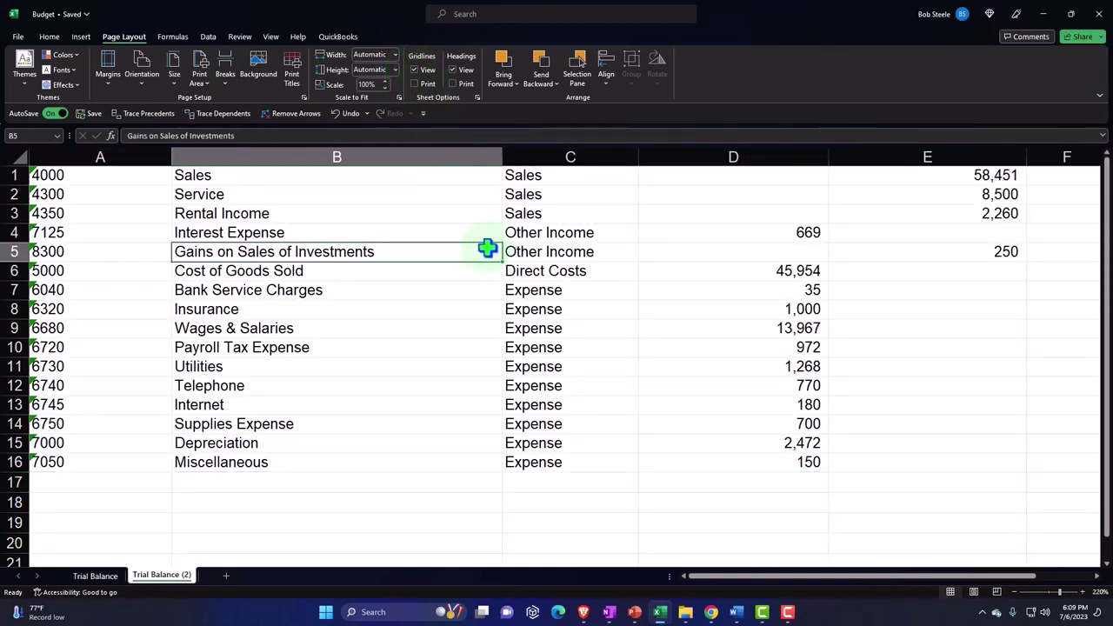
# - Narrow columns D and E together to fit the amounts
pyautogui.click(49, 36)
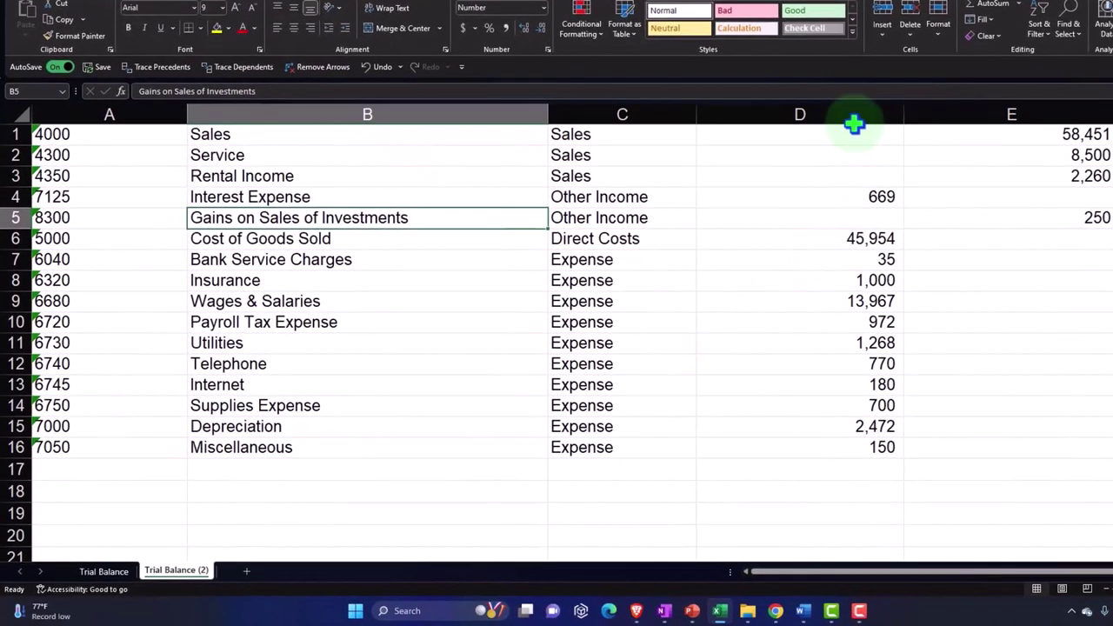
pyautogui.moveTo(845, 111); pyautogui.dragTo(961, 117)
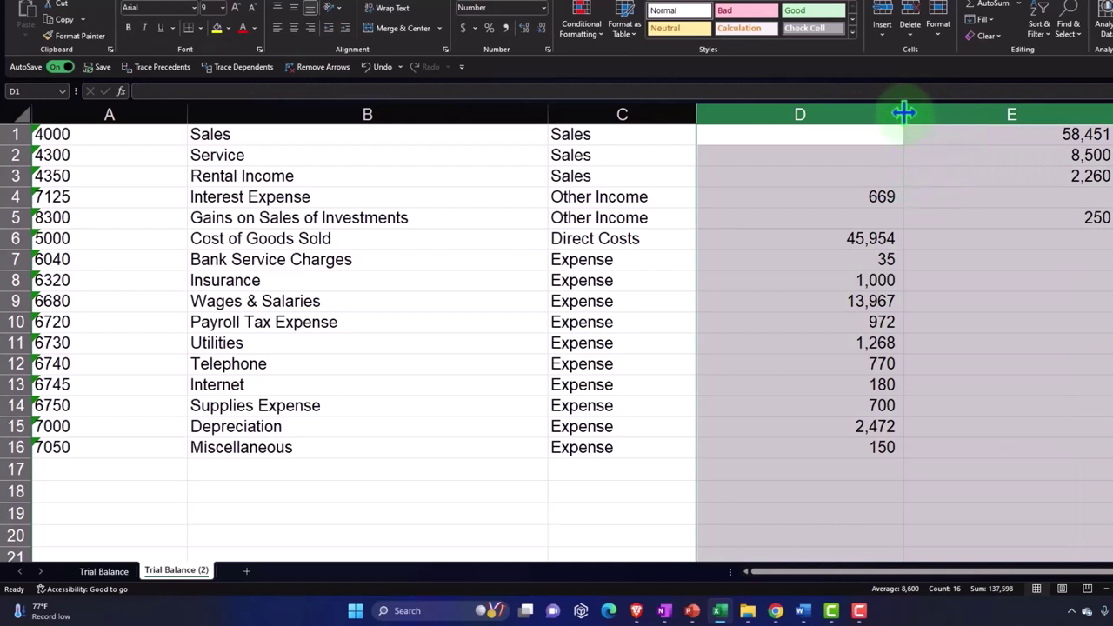
pyautogui.moveTo(904, 111); pyautogui.dragTo(782, 117)
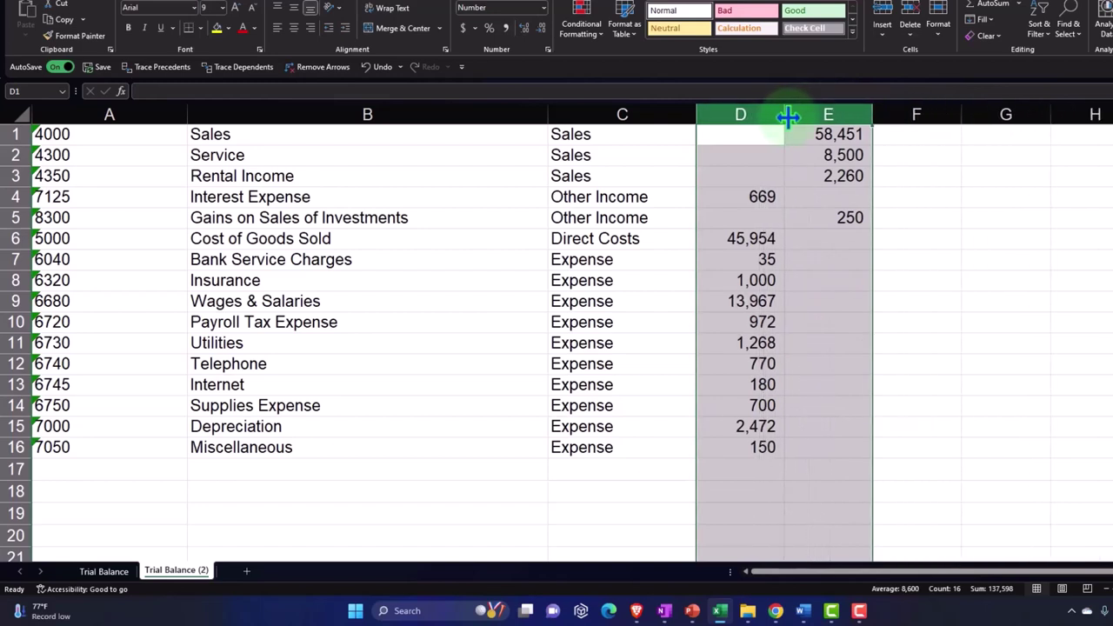
pyautogui.click(654, 214)
# - Narrow columns B, A and C to fit the account names, numbers and types
pyautogui.click(475, 287)
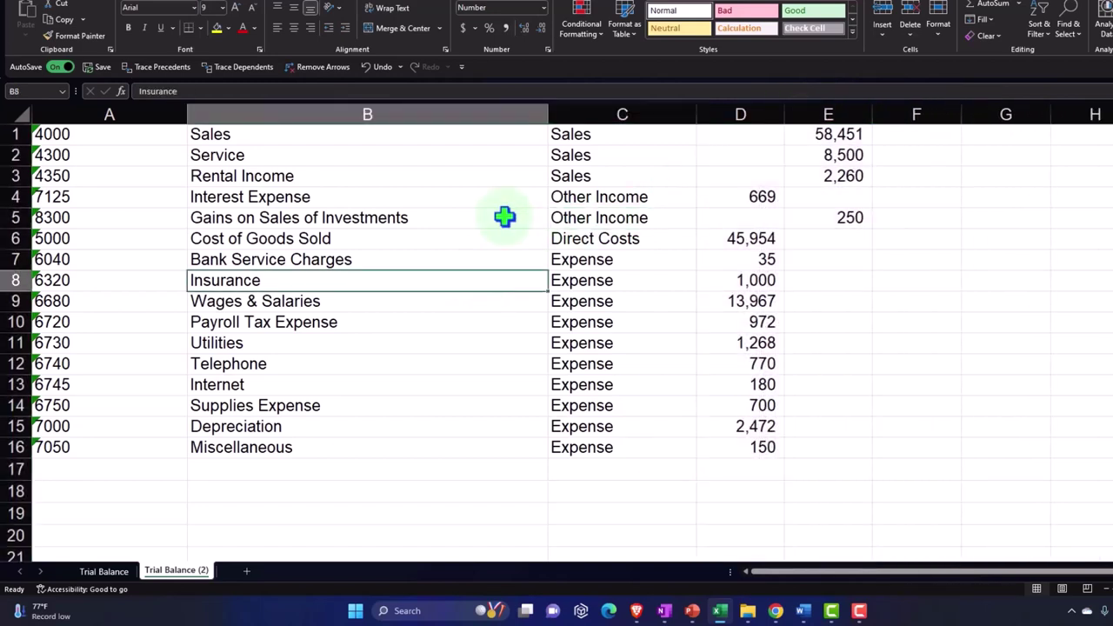
pyautogui.moveTo(546, 111); pyautogui.dragTo(423, 110)
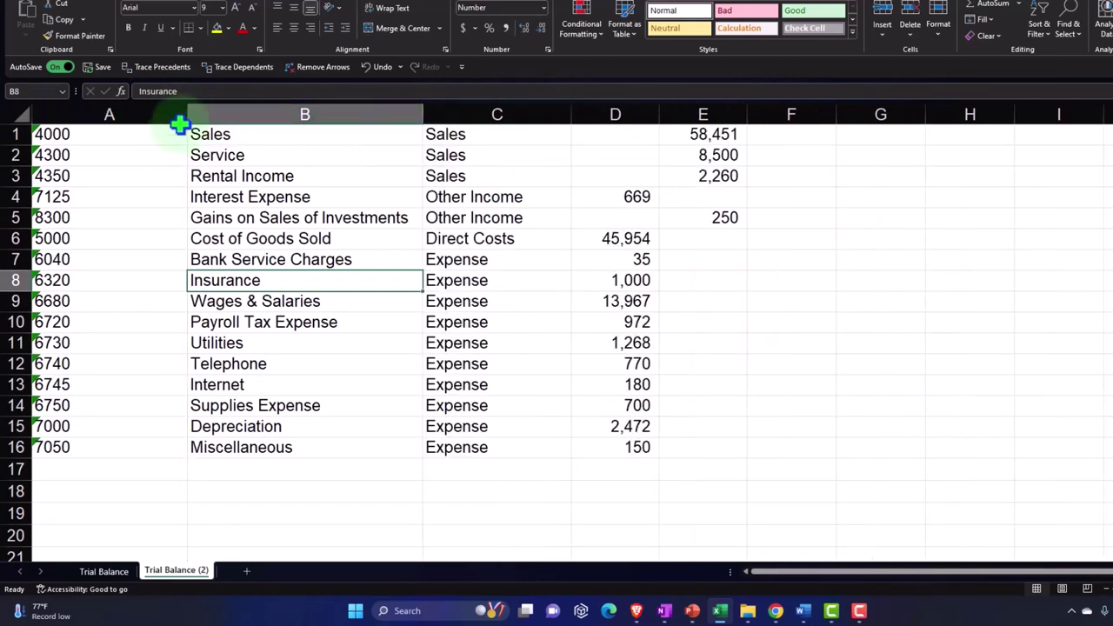
pyautogui.moveTo(187, 112); pyautogui.dragTo(86, 109)
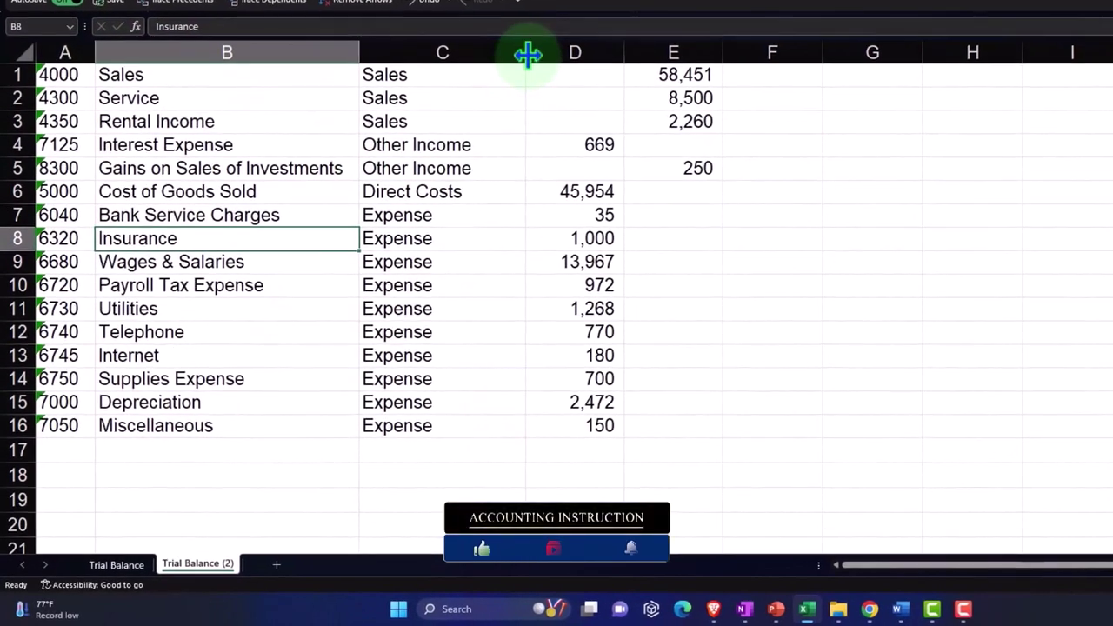
pyautogui.moveTo(528, 54); pyautogui.dragTo(514, 52)
pyautogui.scroll(1, 575, 254)
pyautogui.scroll(1, 578, 259)
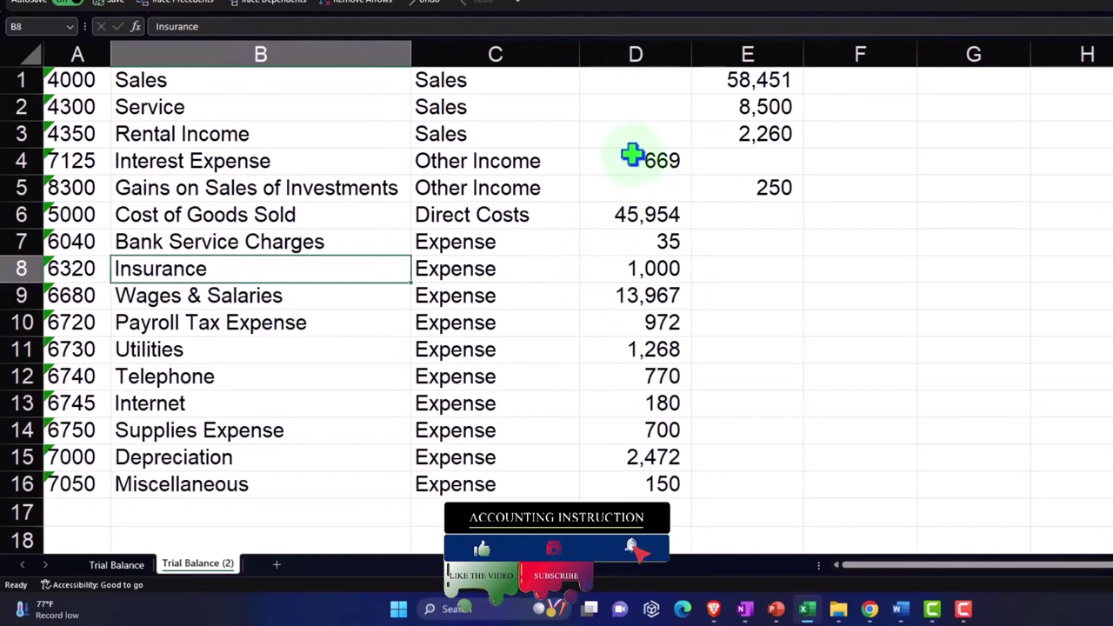
# - Copy D4:D16 and Paste Special with Subtract into G4:G16 to get negative amounts
pyautogui.moveTo(637, 161); pyautogui.dragTo(652, 474)
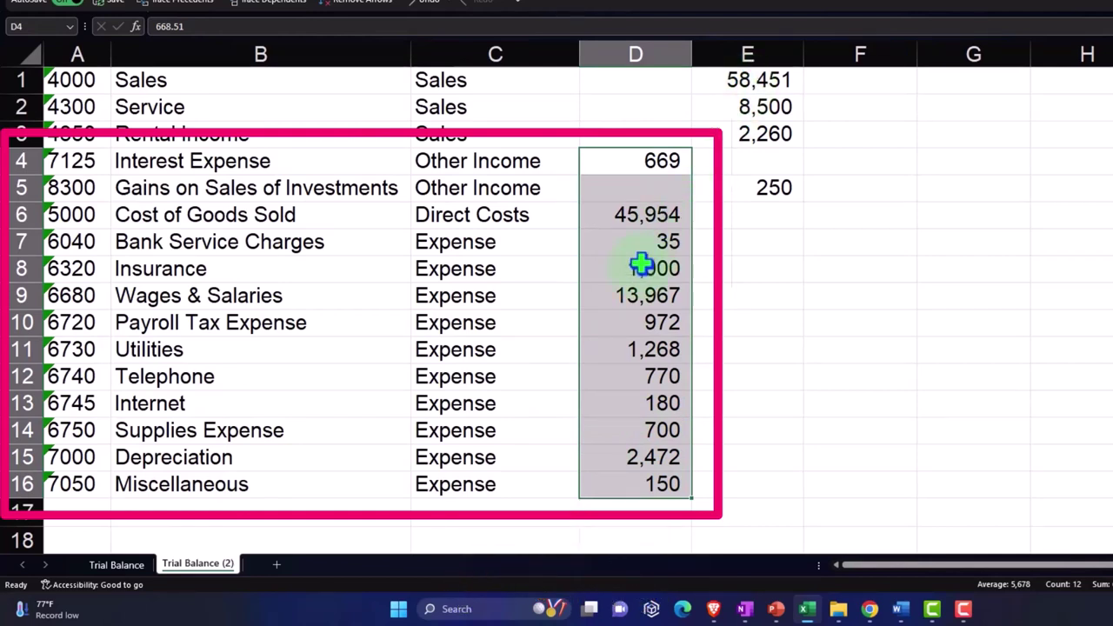
pyautogui.moveTo(626, 159); pyautogui.dragTo(637, 480)
pyautogui.rightClick(661, 349)
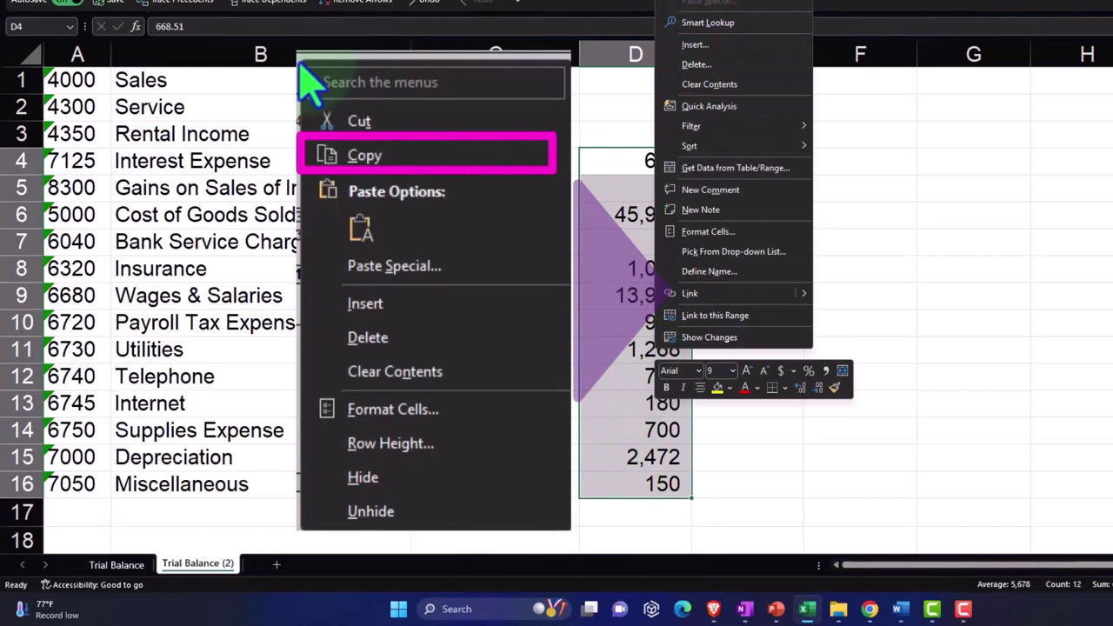
pyautogui.click(713, 2)
pyautogui.click(967, 154)
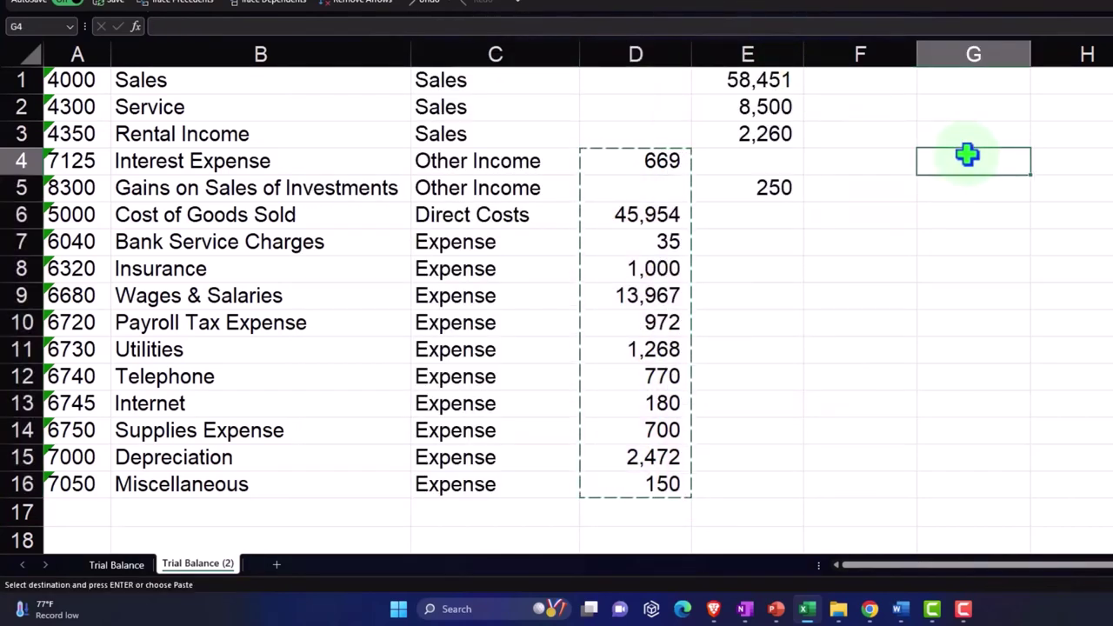
pyautogui.rightClick(967, 154)
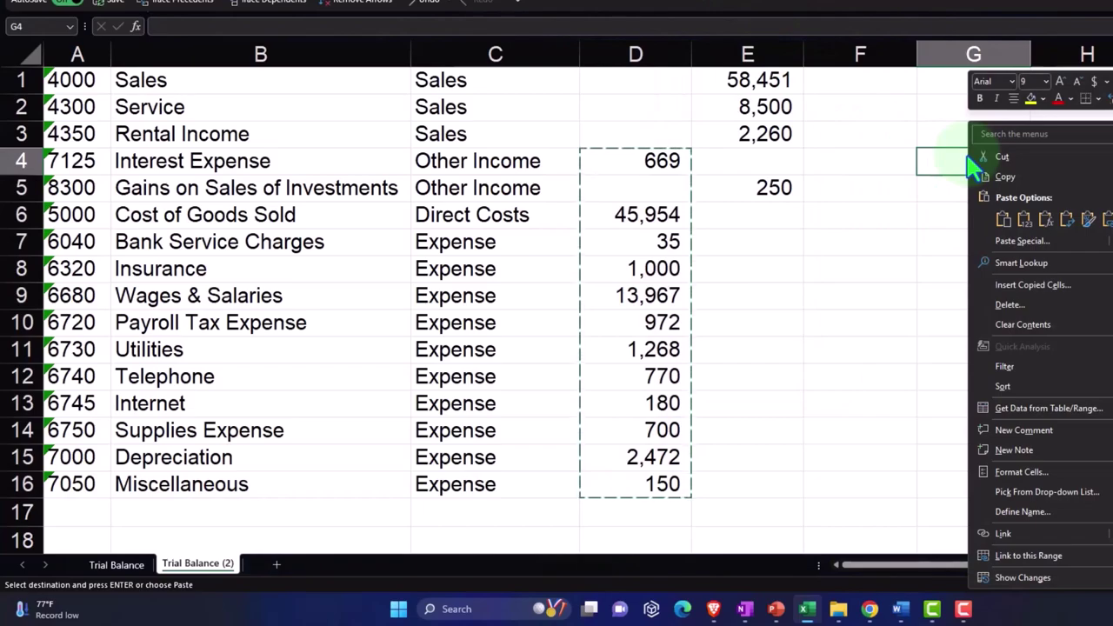
pyautogui.click(1005, 238)
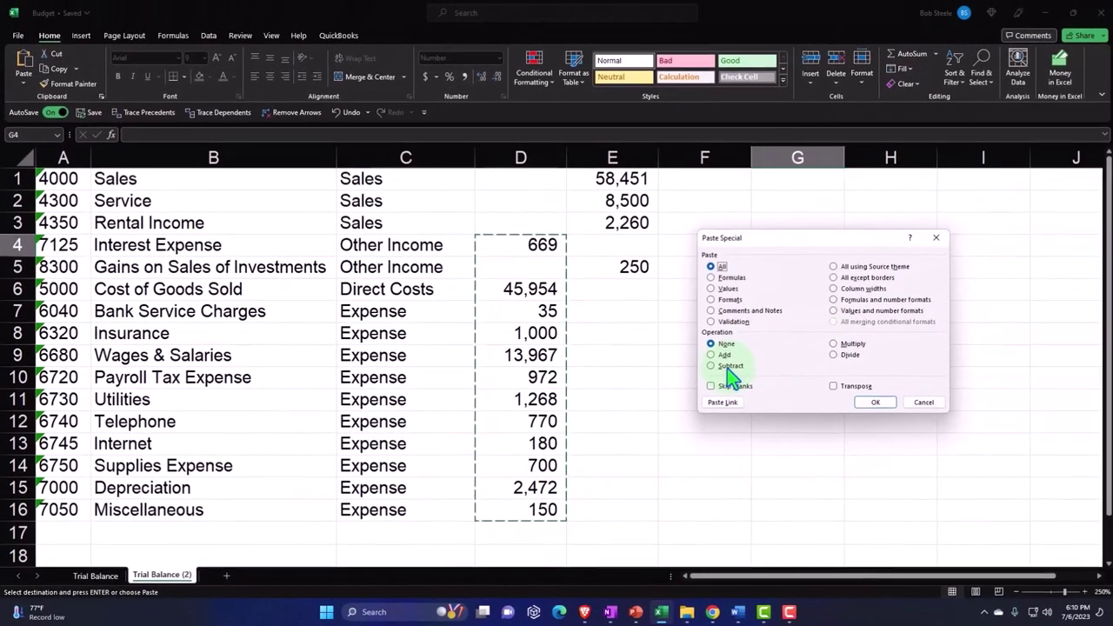
pyautogui.click(727, 367)
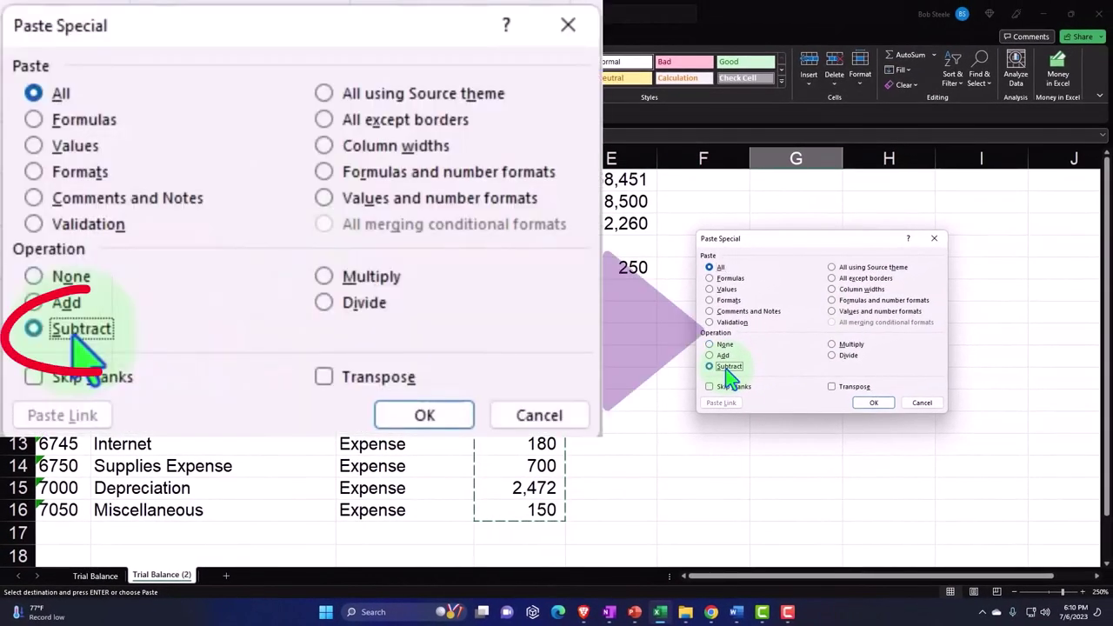
pyautogui.click(871, 405)
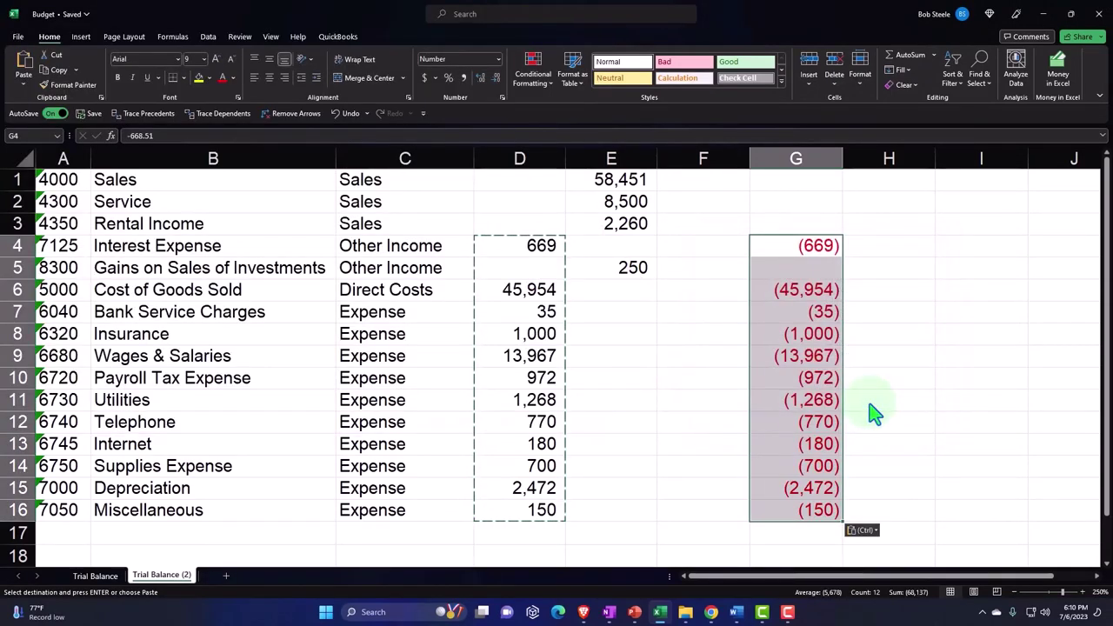
# - Copy the negatives over the originals starting at D4, then clear helper range G4:G16
pyautogui.hotkey('ctrl', 'c')
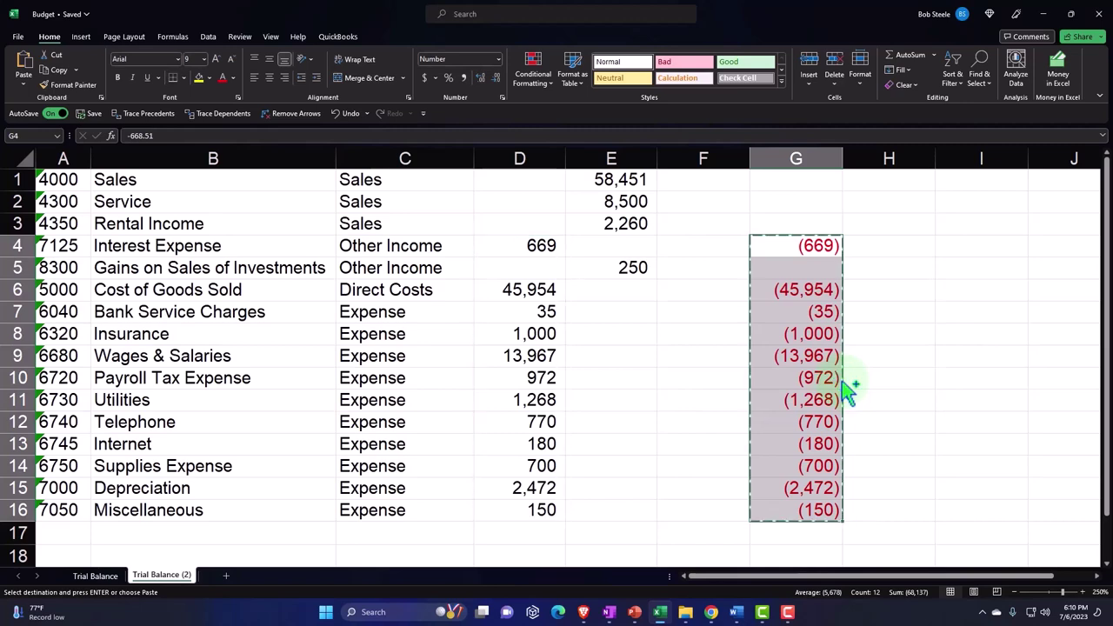
pyautogui.click(542, 246)
pyautogui.hotkey('ctrl', 'v')
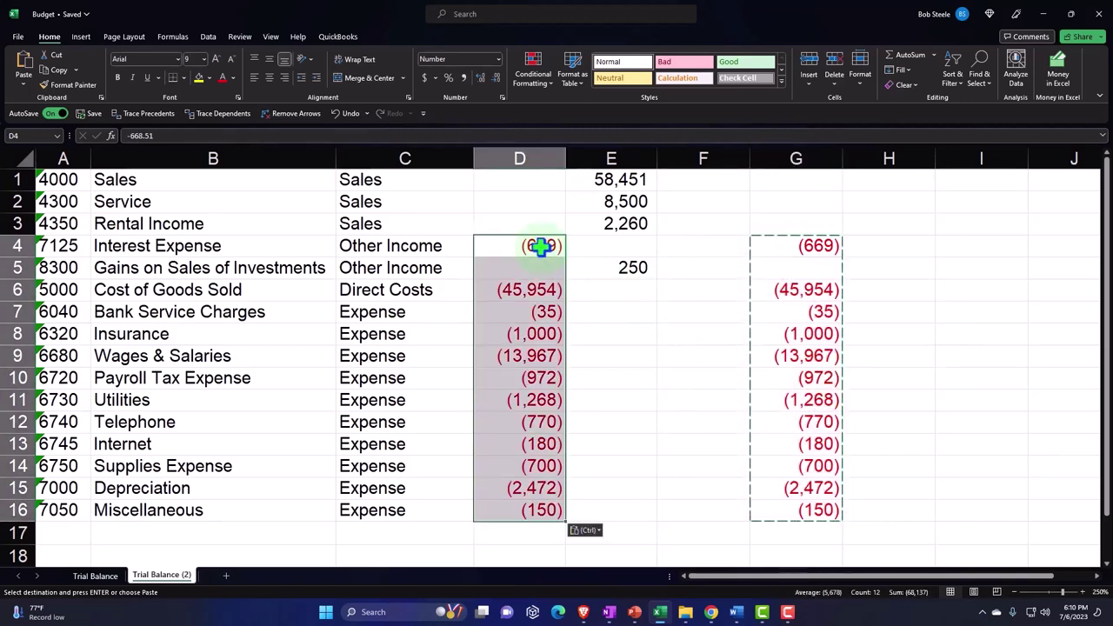
pyautogui.moveTo(767, 249); pyautogui.dragTo(782, 504)
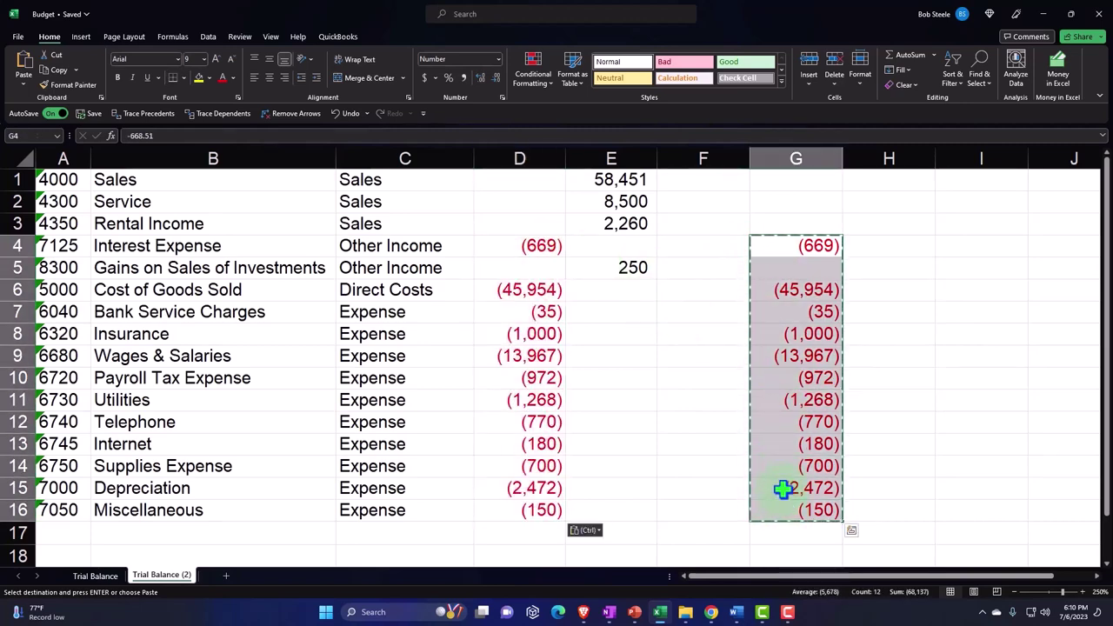
pyautogui.press('Delete')
# - Move the three sales amounts from E1:E3 to D1 and the 250 gain from E5 to D5
pyautogui.click(706, 441)
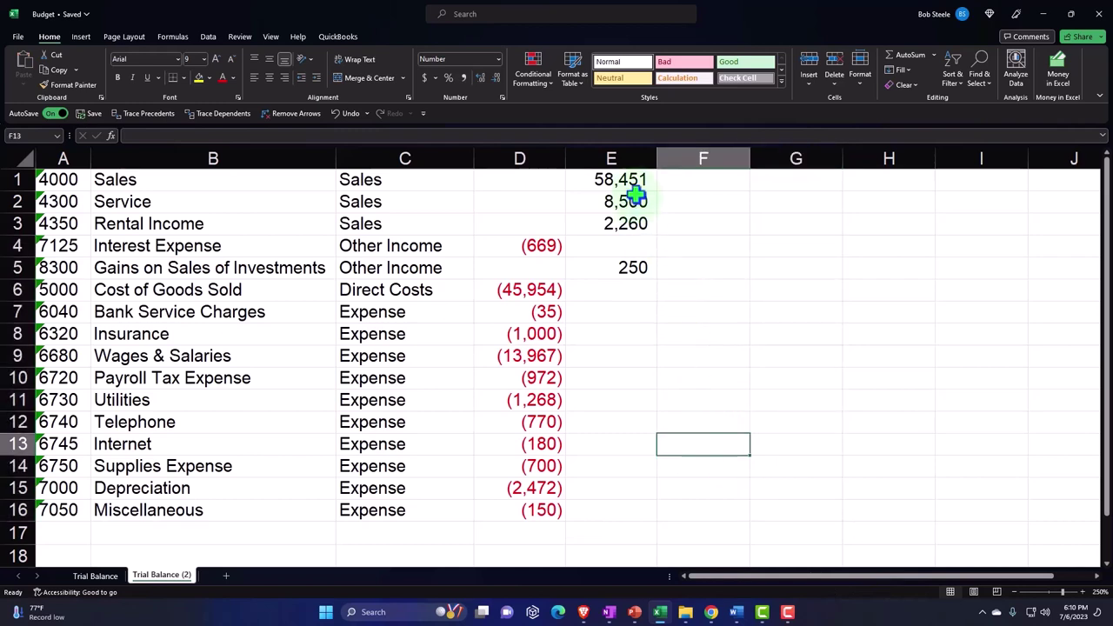
pyautogui.moveTo(630, 183); pyautogui.dragTo(619, 225)
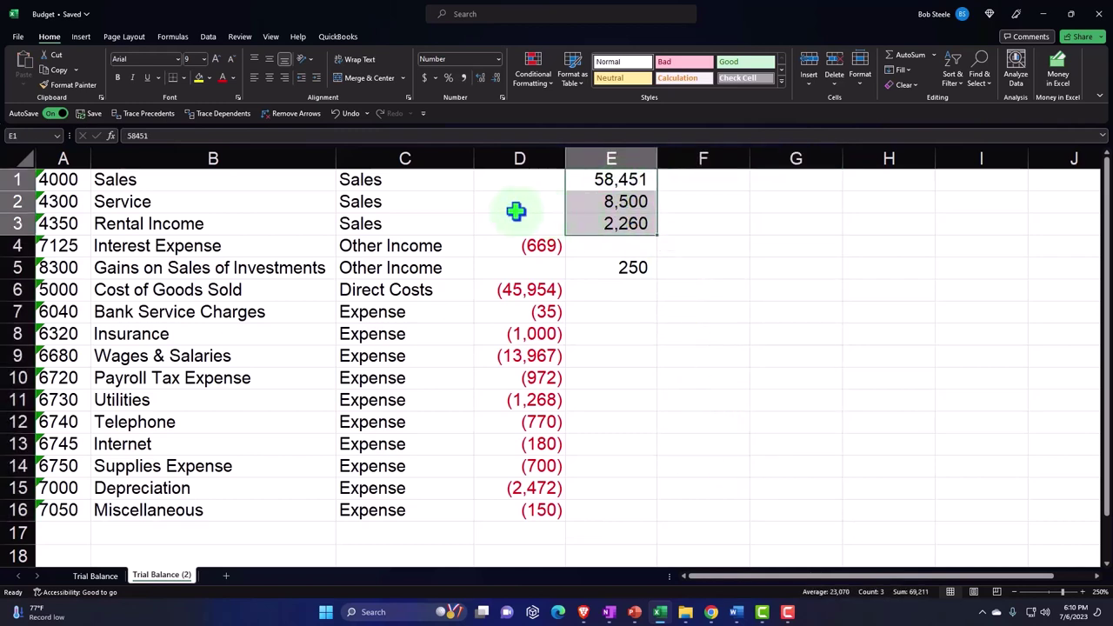
pyautogui.moveTo(565, 183)
pyautogui.mouseDown()
pyautogui.moveTo(552, 186)
pyautogui.moveTo(577, 191)
pyautogui.moveTo(577, 179)
pyautogui.mouseUp()
pyautogui.rightClick(581, 187)
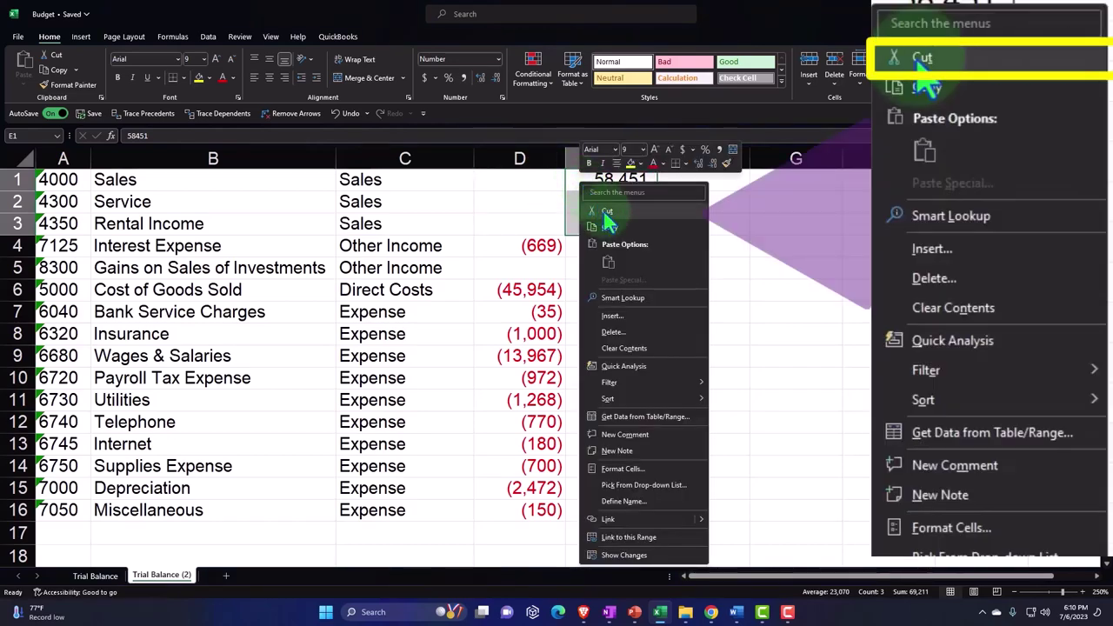
pyautogui.click(606, 212)
pyautogui.click(526, 179)
pyautogui.hotkey('ctrl', 'v')
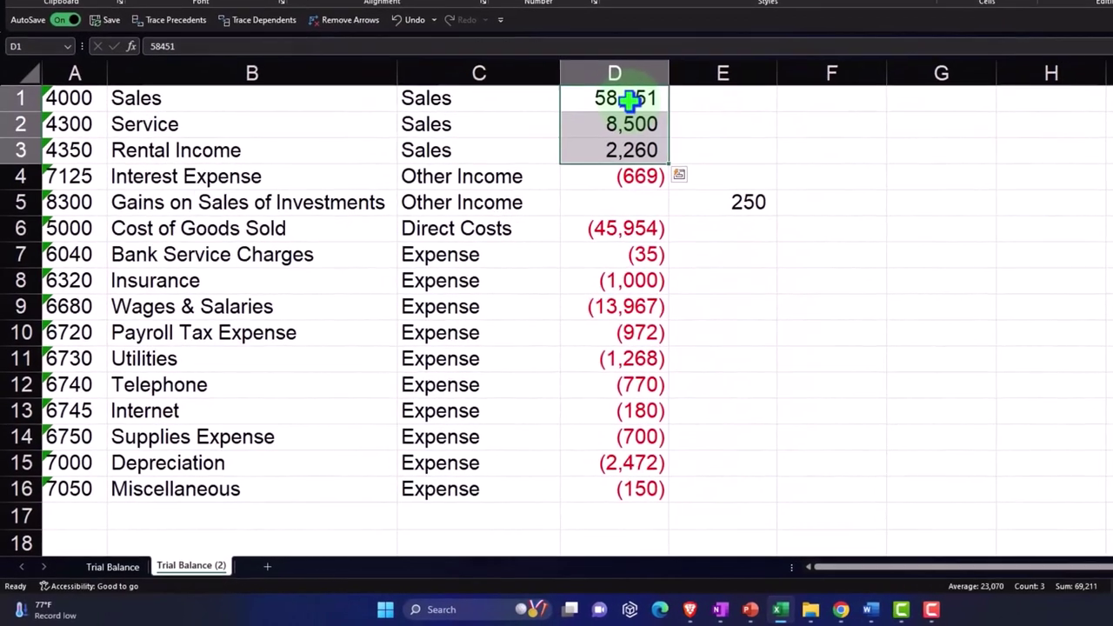
pyautogui.click(744, 201)
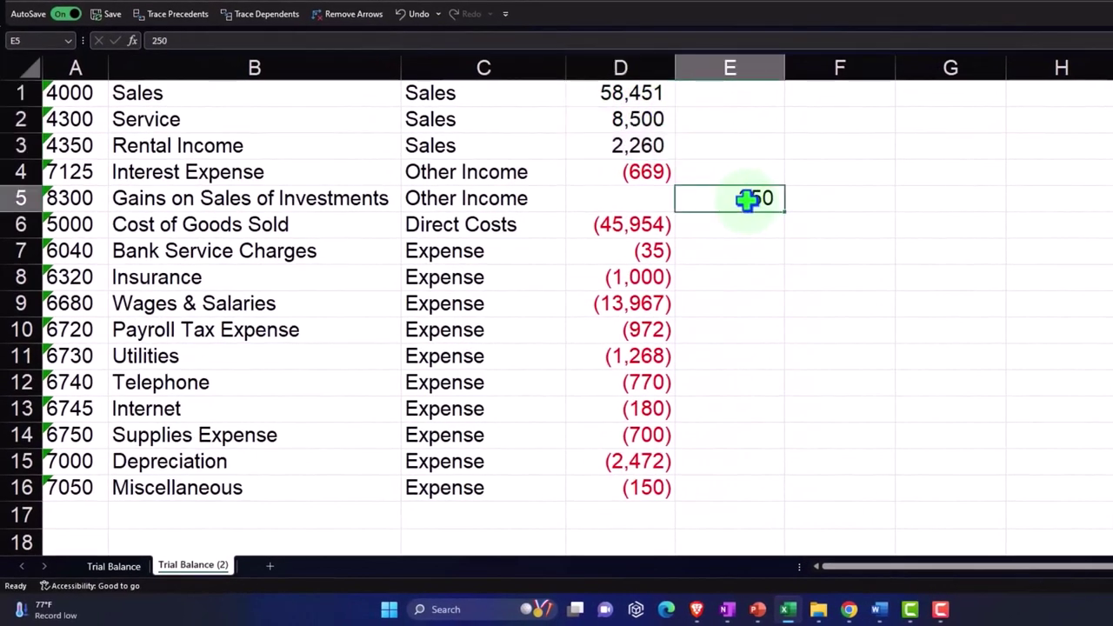
pyautogui.moveTo(745, 214); pyautogui.dragTo(654, 225)
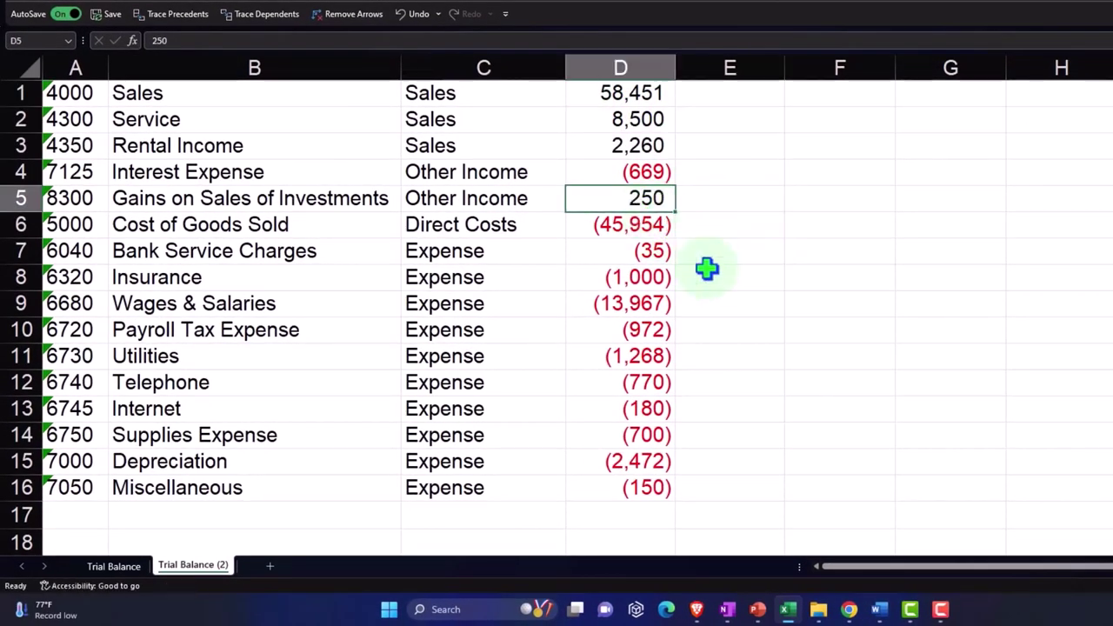
# - Add a Net Income label in B17 with =SUM(D1:D16) in D17, totalling 1,324
pyautogui.click(169, 516)
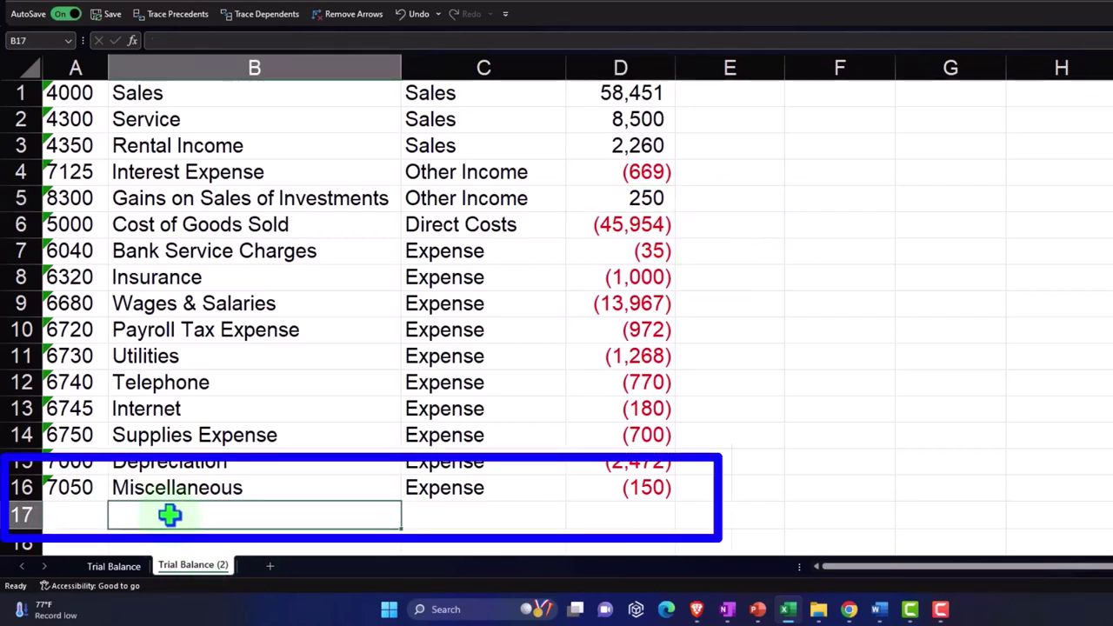
pyautogui.write('Net Incom')
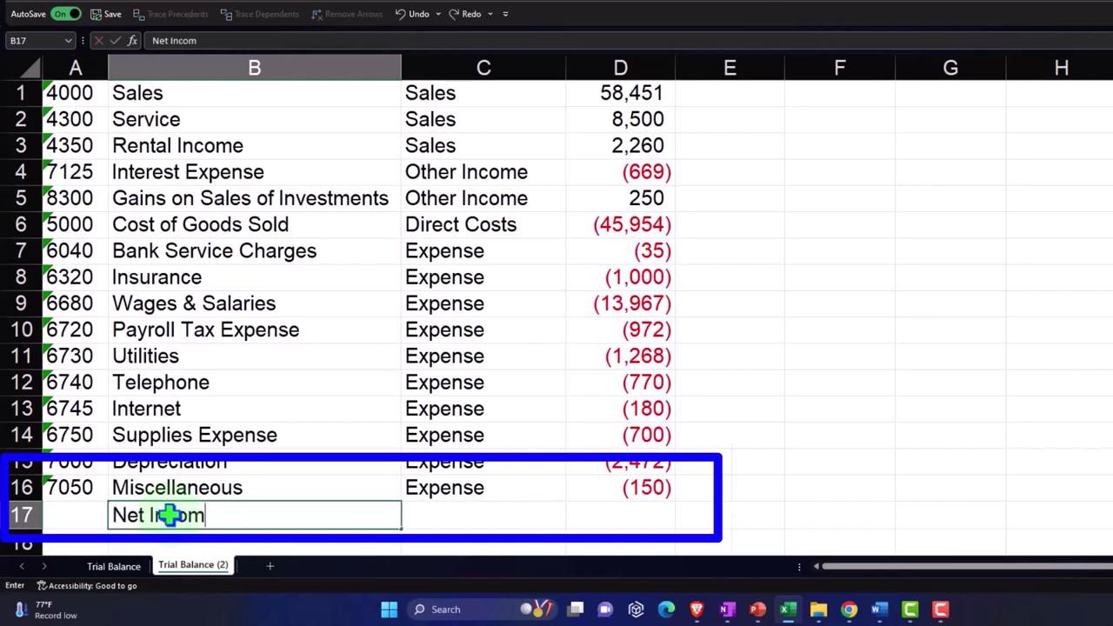
pyautogui.press('Tab')
pyautogui.press('Tab')
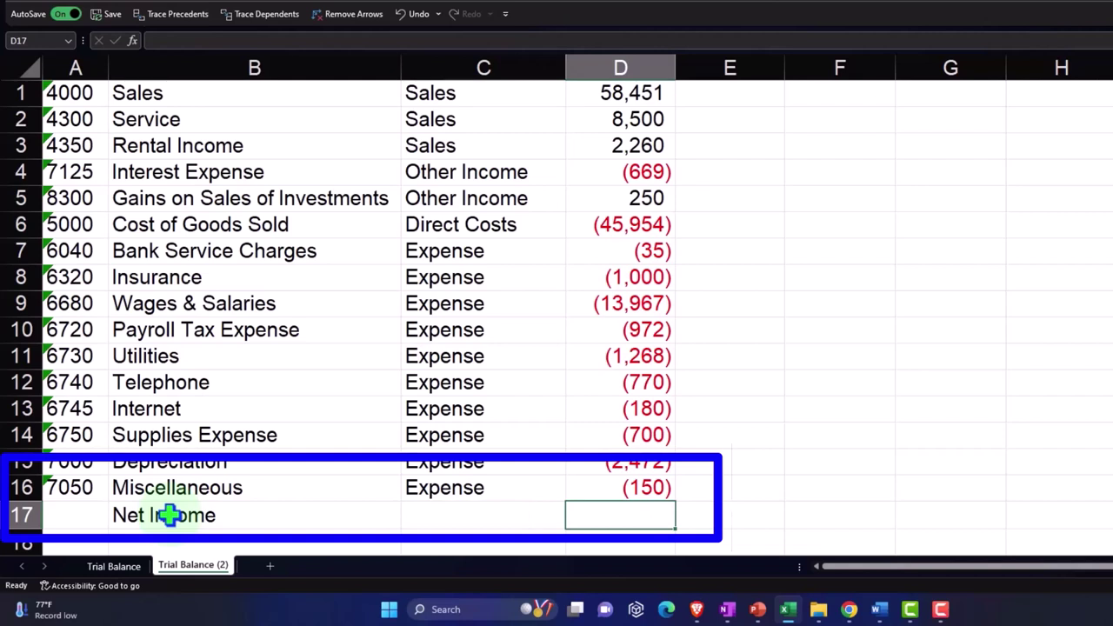
pyautogui.write('=sum')
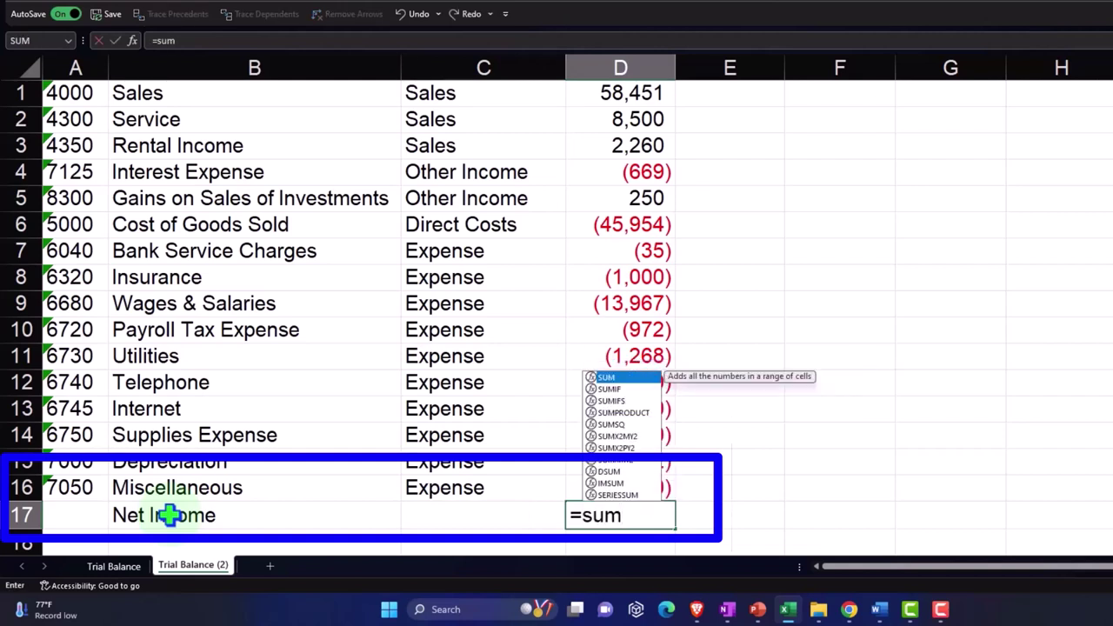
pyautogui.write('(')
pyautogui.press('Up')
pyautogui.hotkey('shift', 'Up')
pyautogui.hotkey('shift', 'Up')
pyautogui.hotkey('shift', 'Up')
pyautogui.hotkey('shift', 'Up')
pyautogui.hotkey('shift', 'Up')
pyautogui.hotkey('shift', 'Up')
pyautogui.hotkey('shift', 'Up')
pyautogui.hotkey('shift', 'Up')
pyautogui.hotkey('shift', 'Up')
pyautogui.hotkey('shift', 'Up')
pyautogui.hotkey('shift', 'Up')
pyautogui.hotkey('shift', 'Up')
pyautogui.hotkey('shift', 'Up')
pyautogui.hotkey('shift', 'Up')
pyautogui.hotkey('shift', 'Up')
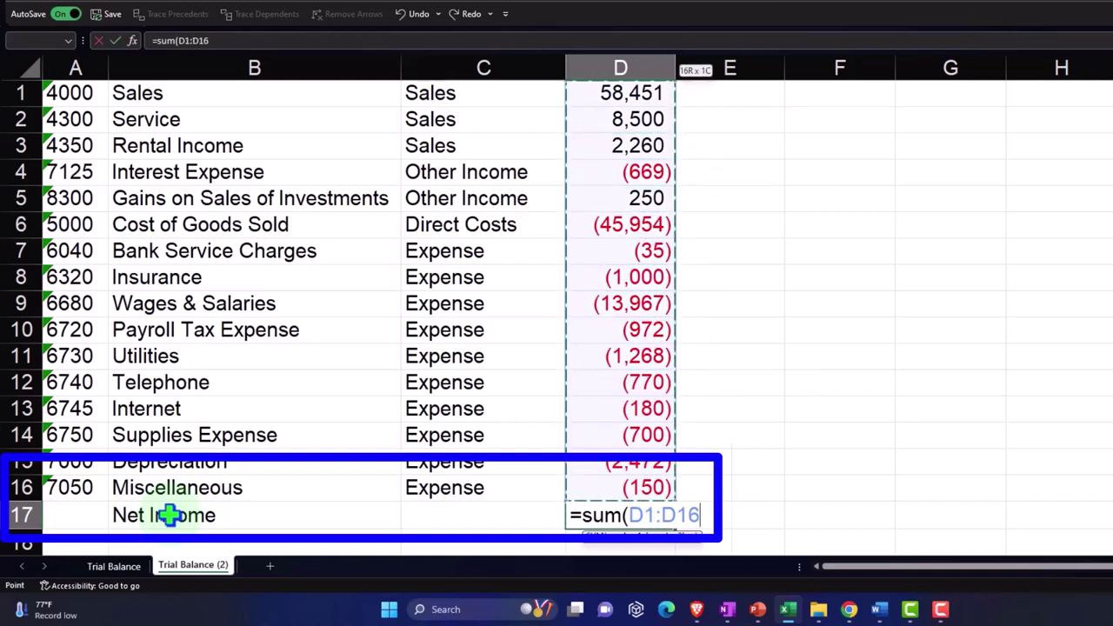
pyautogui.press('Return')
pyautogui.click(170, 515)
pyautogui.press('Up')
pyautogui.press('Right')
pyautogui.press('Right')
pyautogui.press('Right')
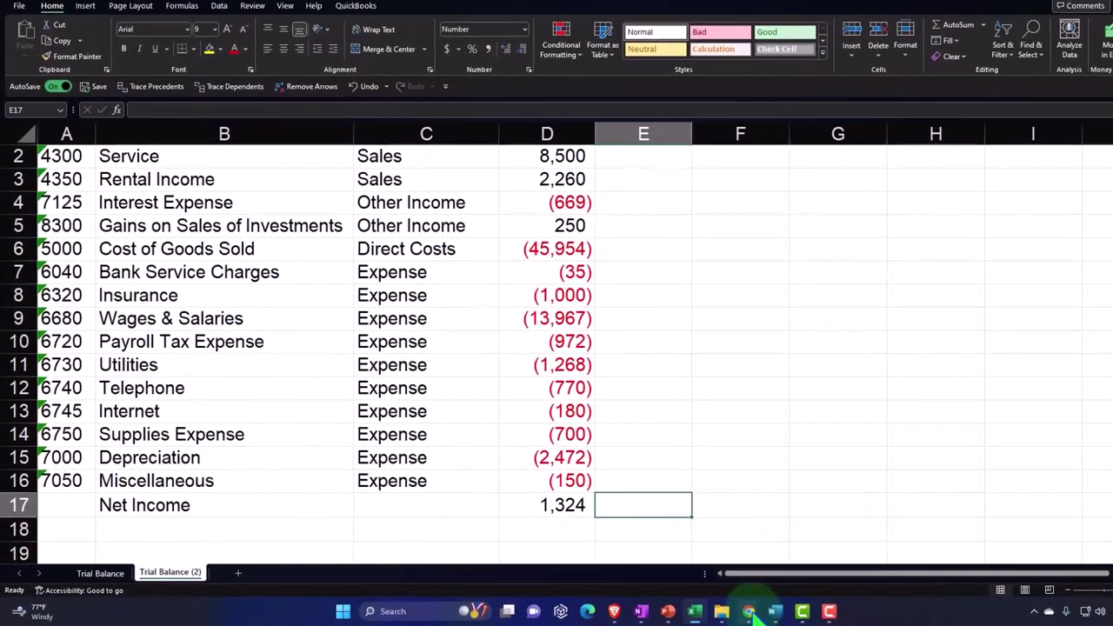
# - Bring up Xero's Income Statement Comp report and scroll to its Net Income of 1,324.05
pyautogui.moveTo(849, 609)
pyautogui.click(684, 570)
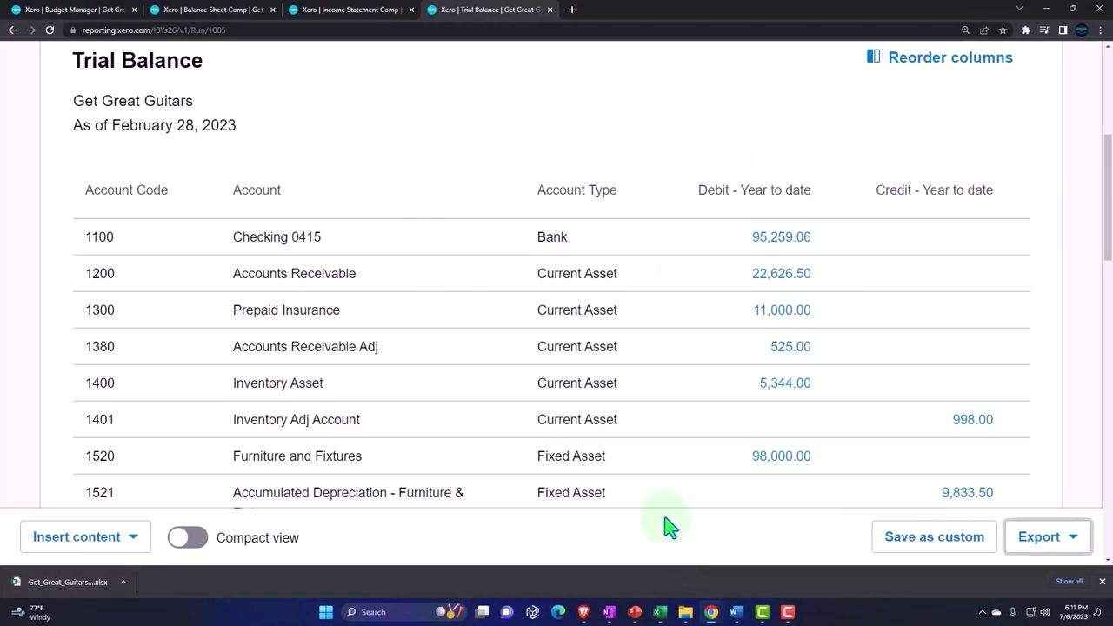
pyautogui.click(323, 13)
pyautogui.scroll(-10, 469, 287)
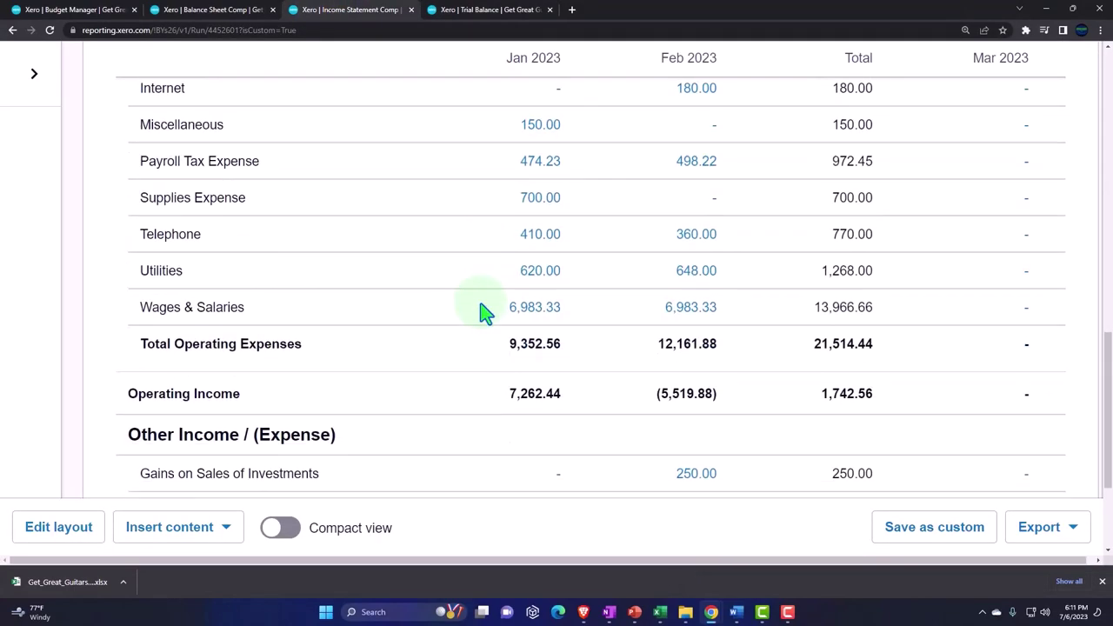
pyautogui.scroll(-1, 485, 313)
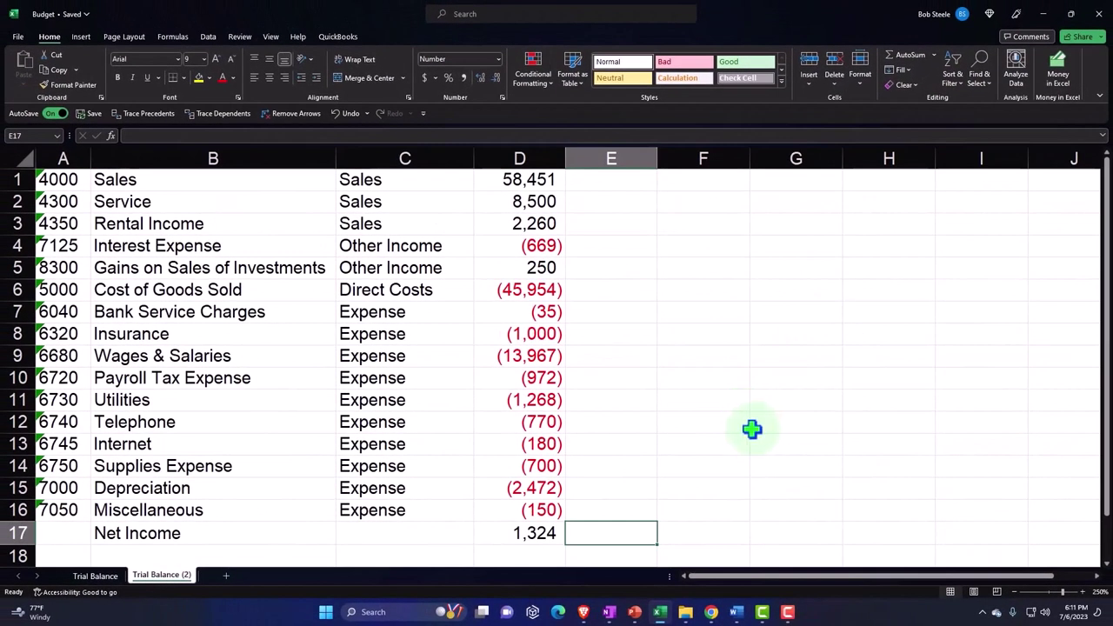
pyautogui.click(537, 406)
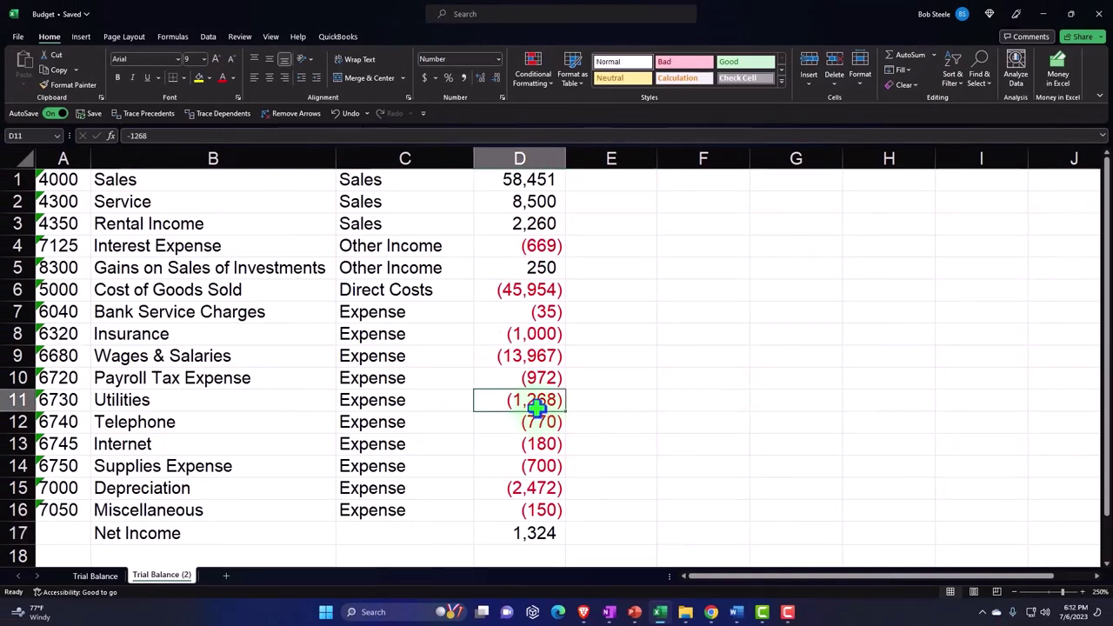
pyautogui.click(635, 181)
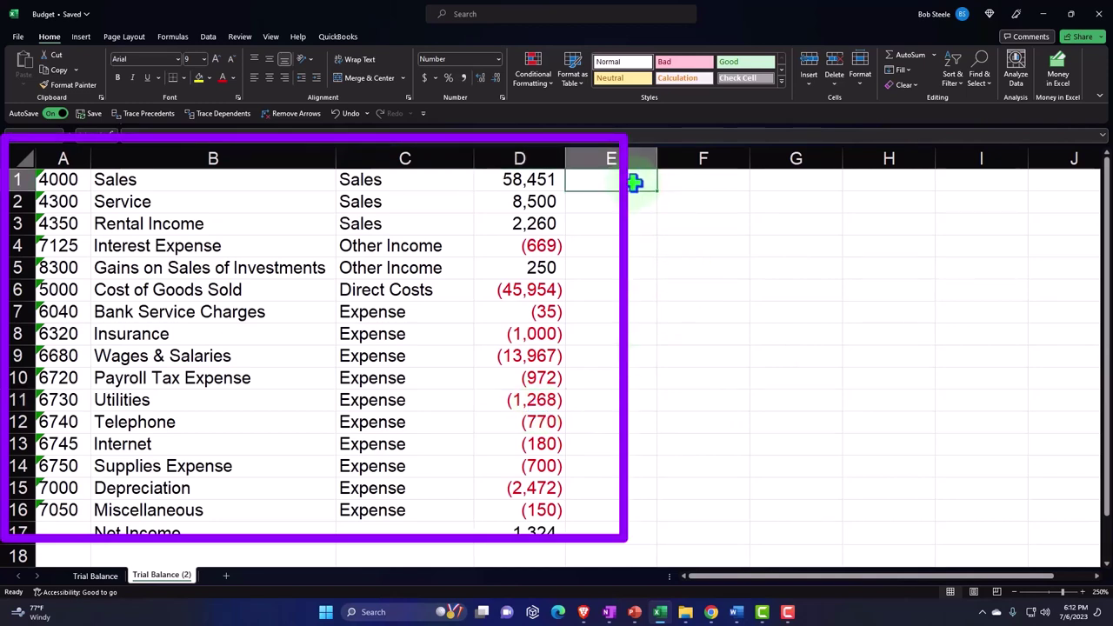
pyautogui.press('Right')
pyautogui.press('Left')
pyautogui.press('Left')
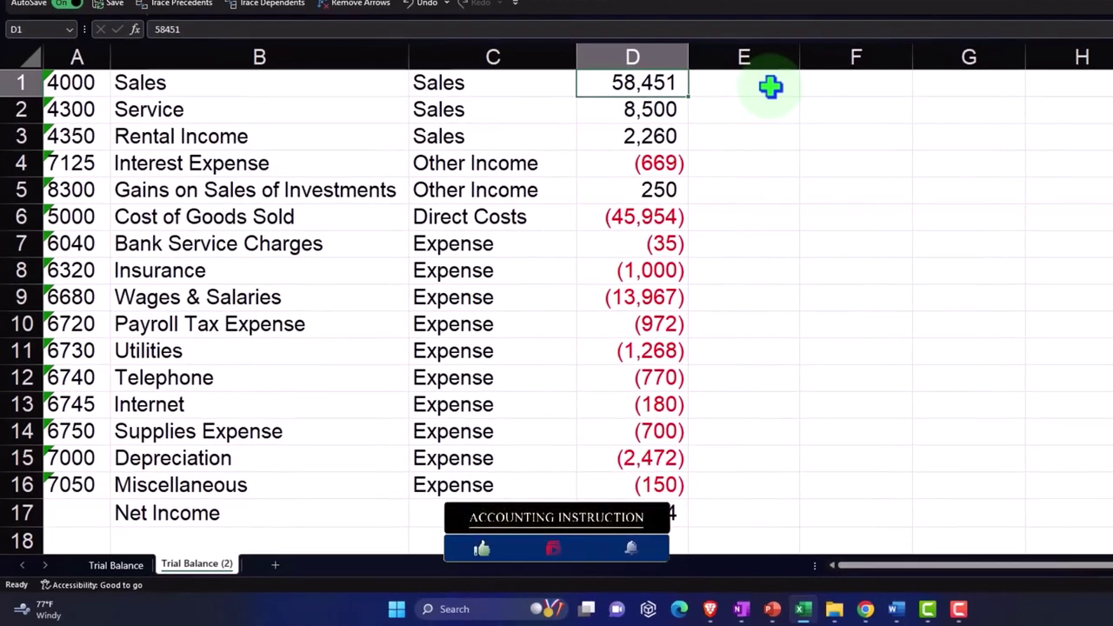
pyautogui.click(301, 88)
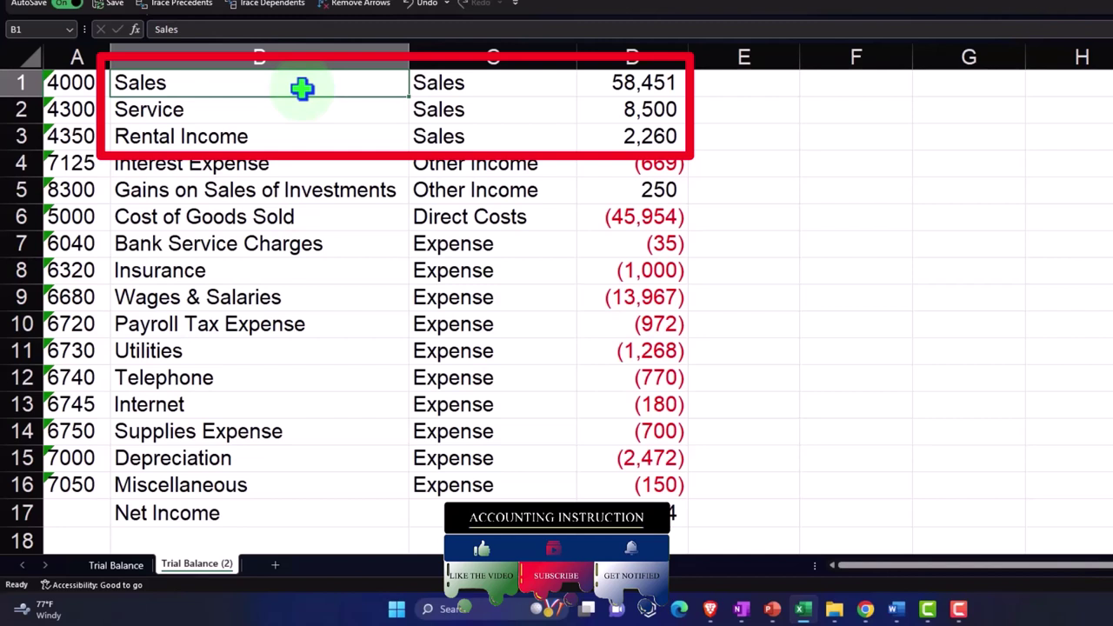
pyautogui.press('Down')
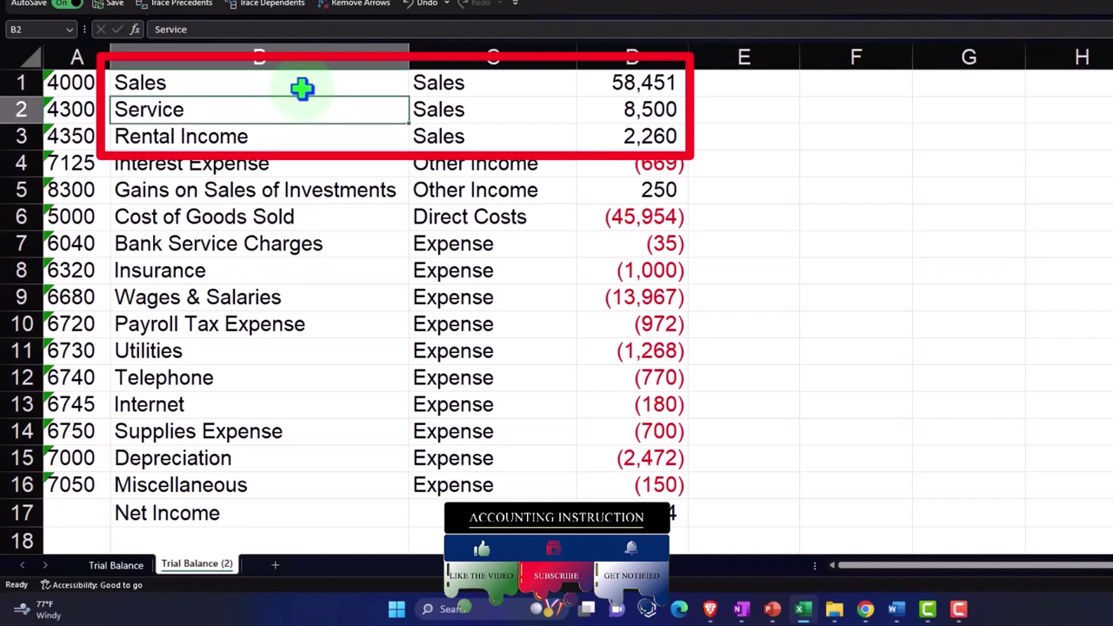